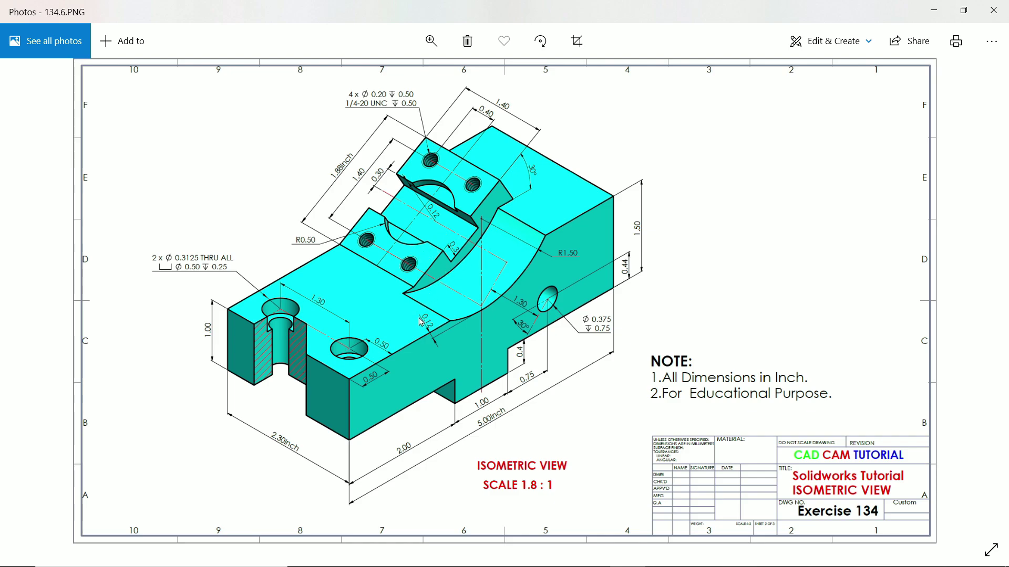
# Examine the Exercise 134 isometric drawing for the block's overall dimensions, bottom tab, holes and the units note
pyautogui.scroll(2, 416, 336)
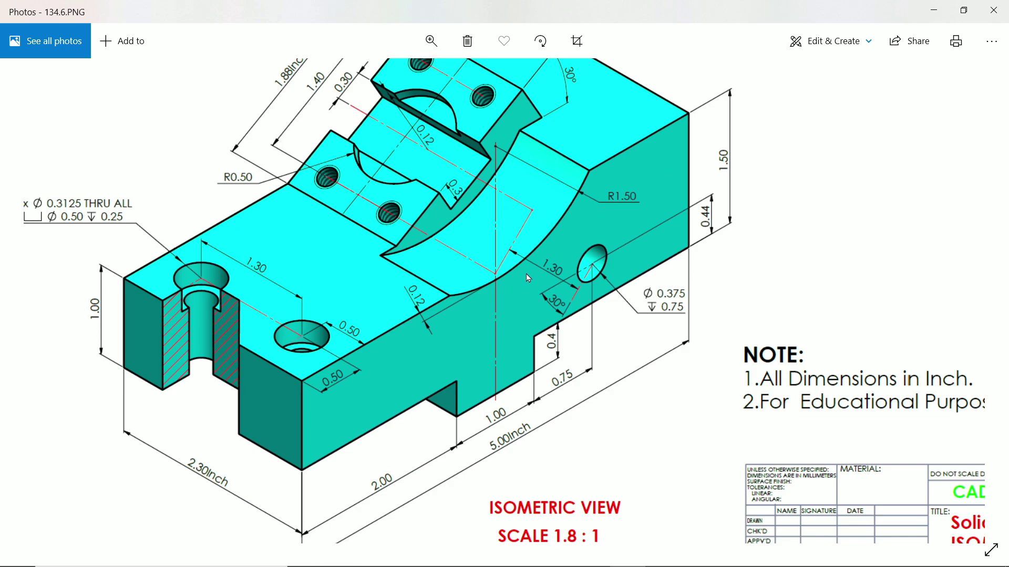
pyautogui.moveTo(504, 374); pyautogui.dragTo(506, 342)
pyautogui.moveTo(537, 406); pyautogui.dragTo(301, 469)
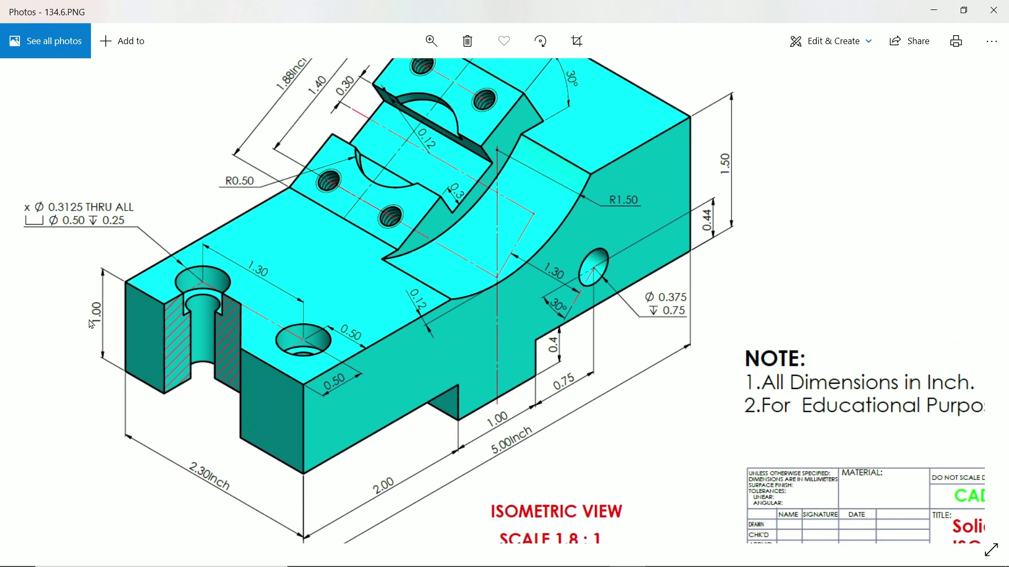
pyautogui.scroll(2, 491, 258)
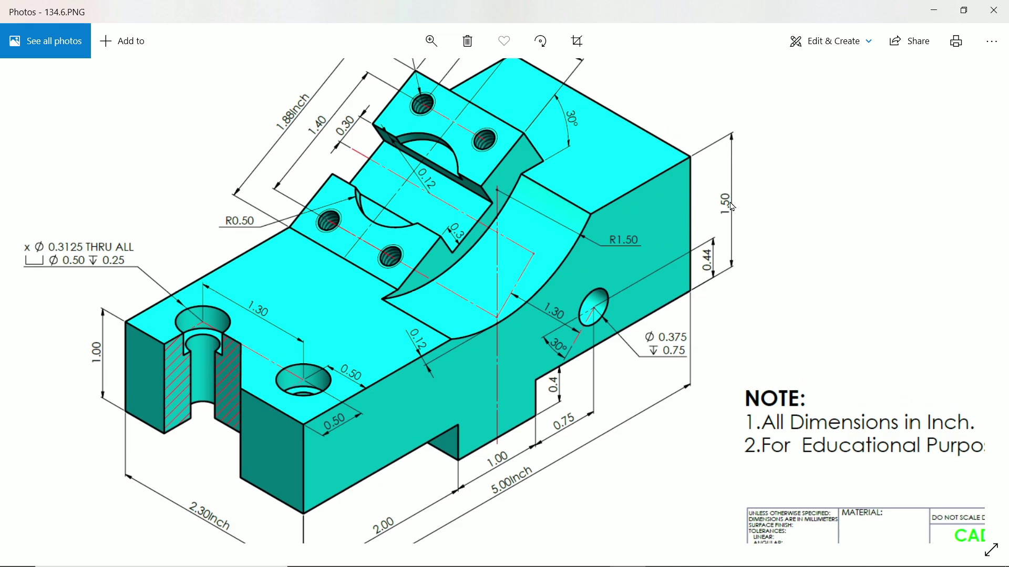
pyautogui.scroll(-1, 769, 324)
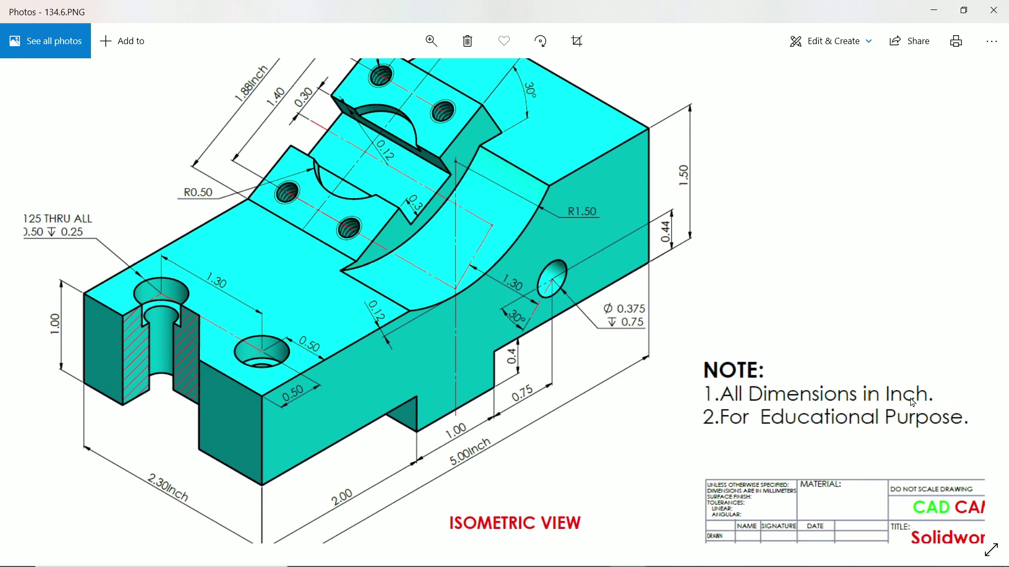
pyautogui.hscroll(-3, 683, 320)
pyautogui.scroll(-1, 679, 292)
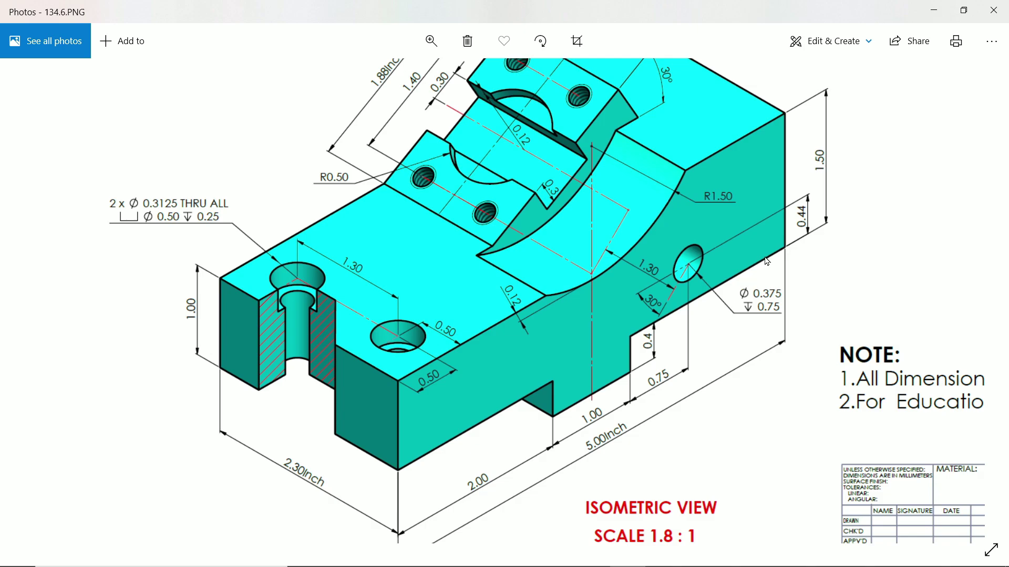
pyautogui.scroll(2, 578, 310)
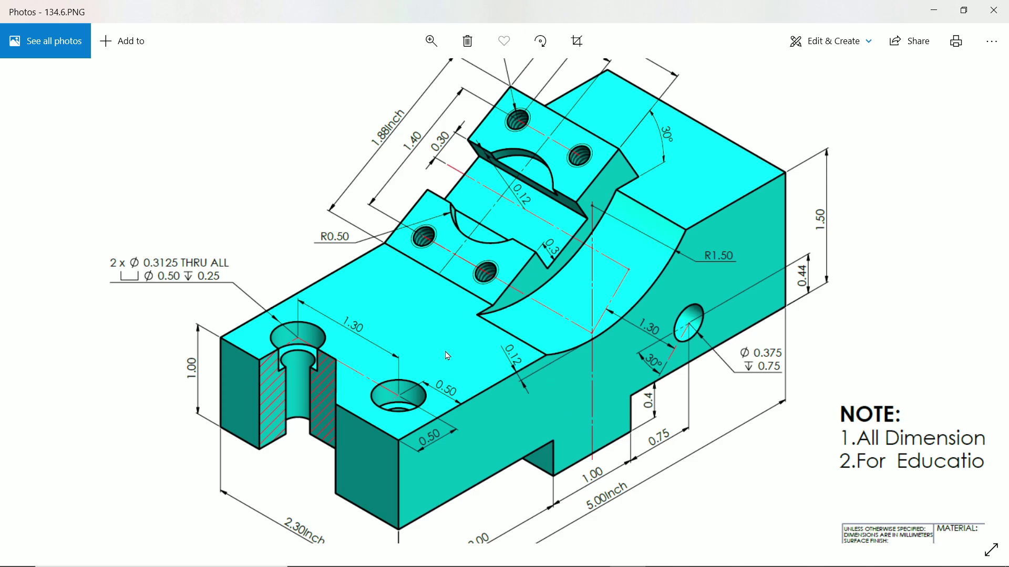
# Switch to SOLIDWORKS and set the part's unit system to IPS (inch, pound, second)
pyautogui.click(935, 11)
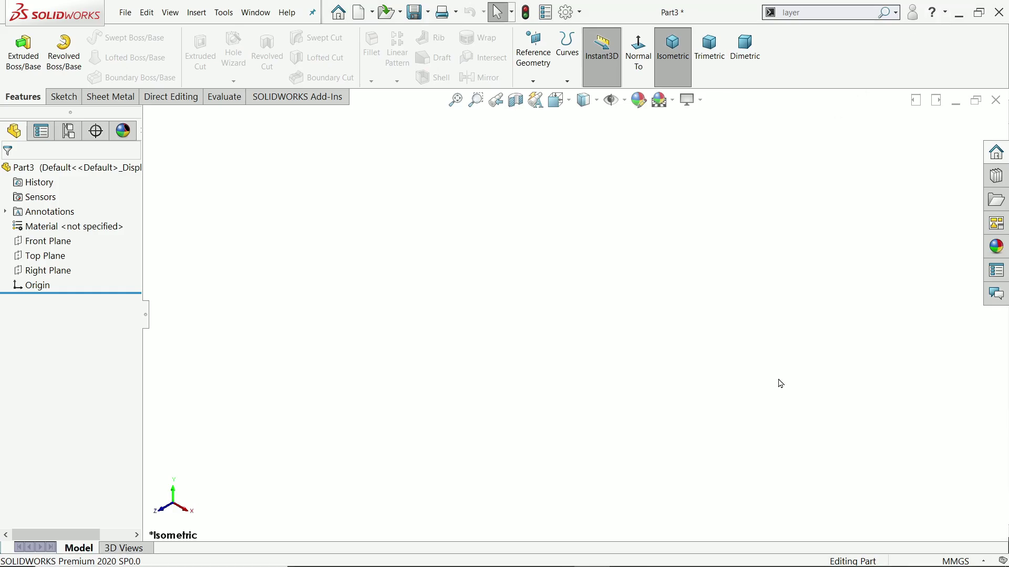
pyautogui.click(940, 561)
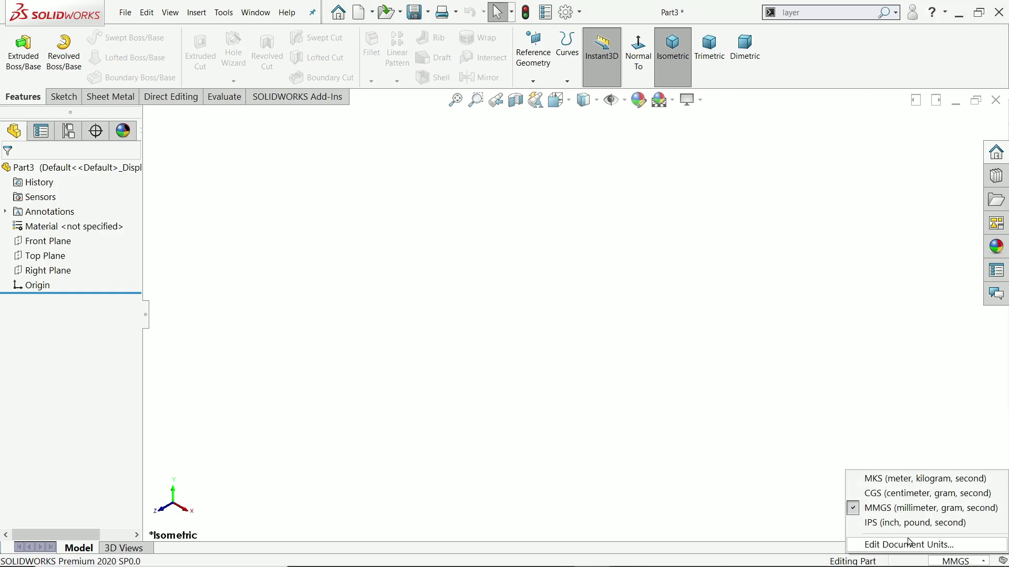
pyautogui.click(872, 523)
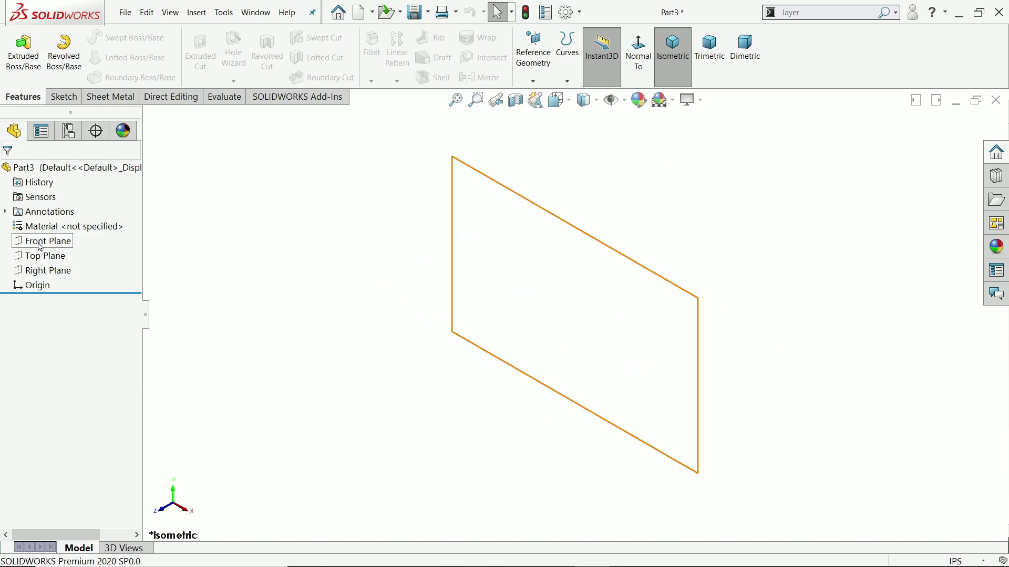
# Start a sketch on the Right Plane and draw the bottom edge from the origin with a downward tab about 0.33 in deep
pyautogui.click(42, 271)
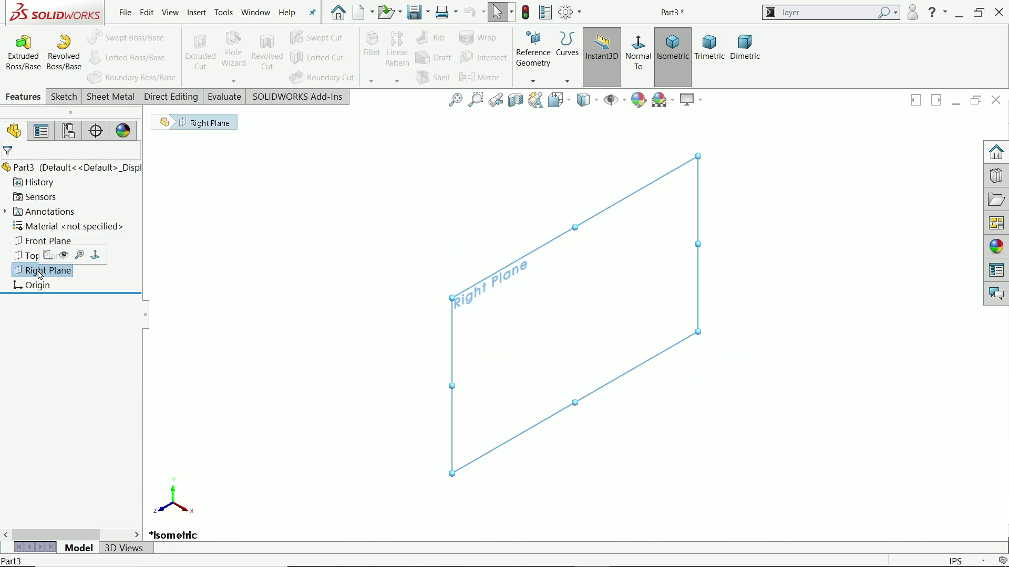
pyautogui.click(49, 256)
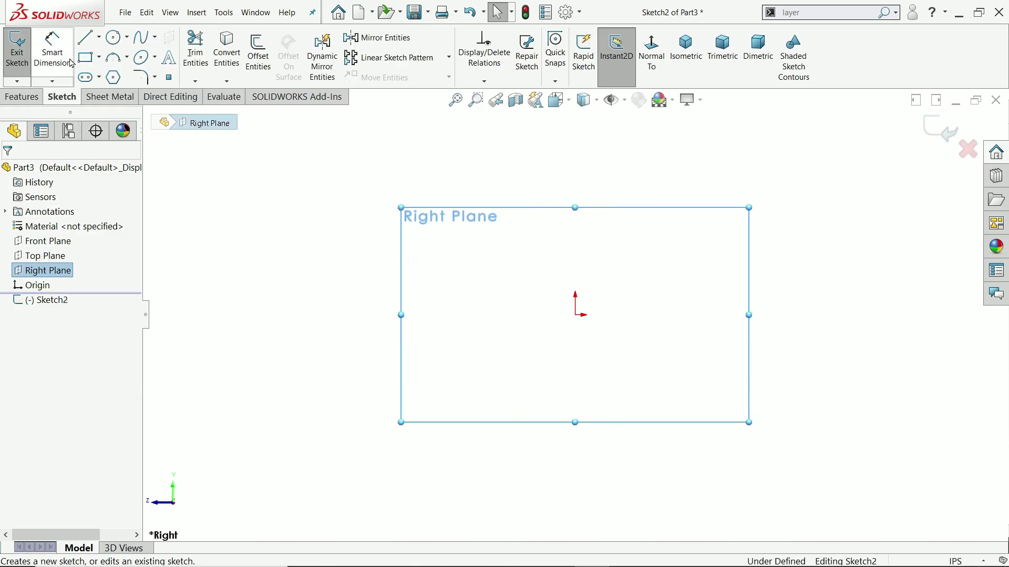
pyautogui.click(84, 37)
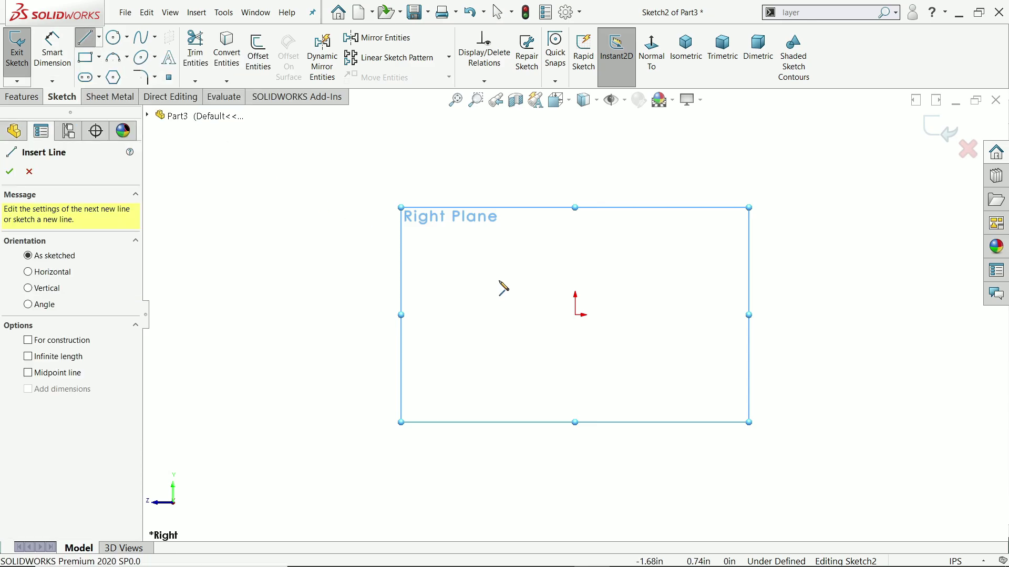
pyautogui.click(576, 316)
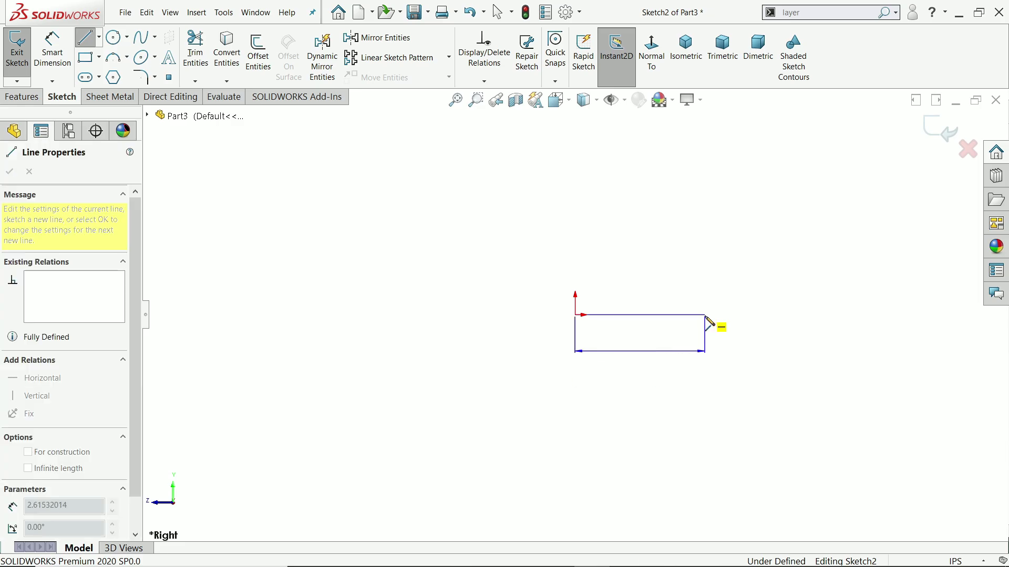
pyautogui.click(705, 331)
pyautogui.click(743, 331)
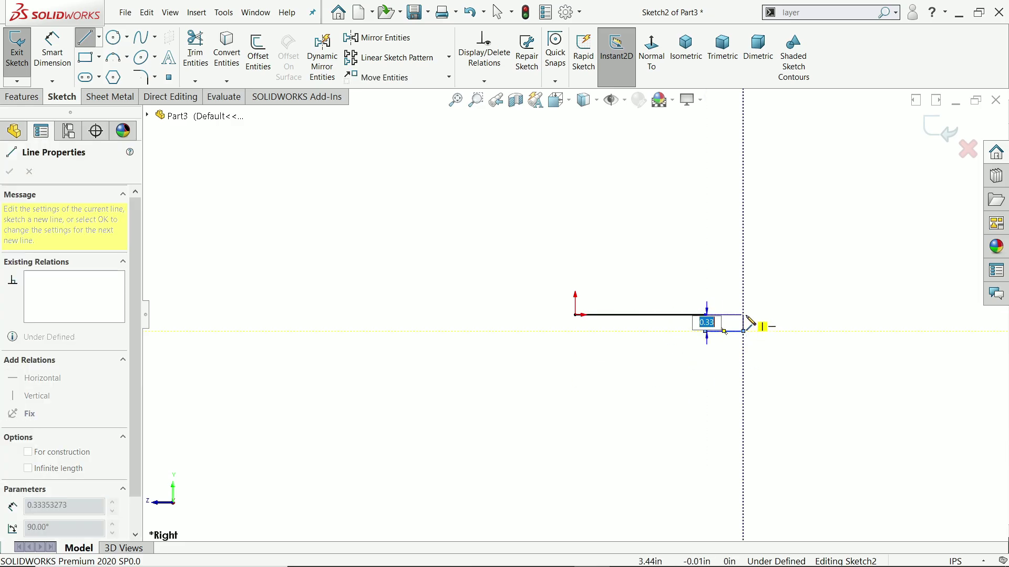
pyautogui.click(743, 315)
pyautogui.click(860, 315)
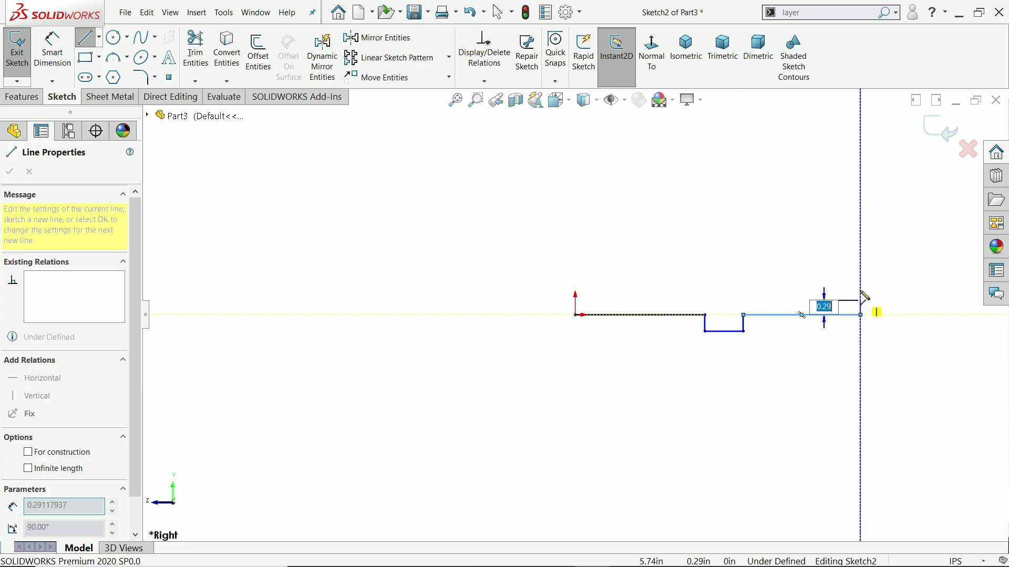
# Close the stepped profile back to the origin, with the right side about 2.5 in high and the left about 1.5 in
pyautogui.click(860, 190)
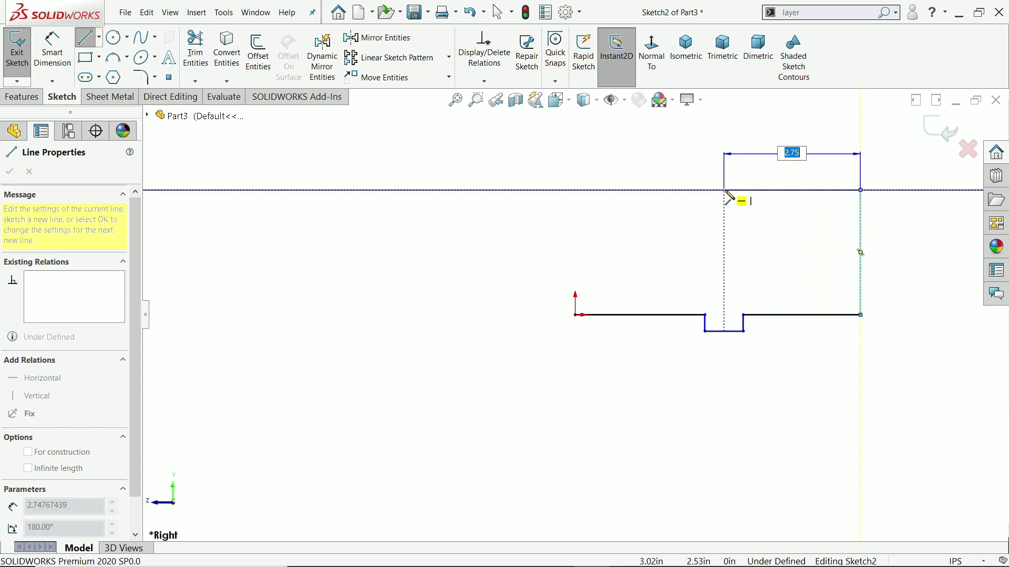
pyautogui.click(724, 189)
pyautogui.click(724, 239)
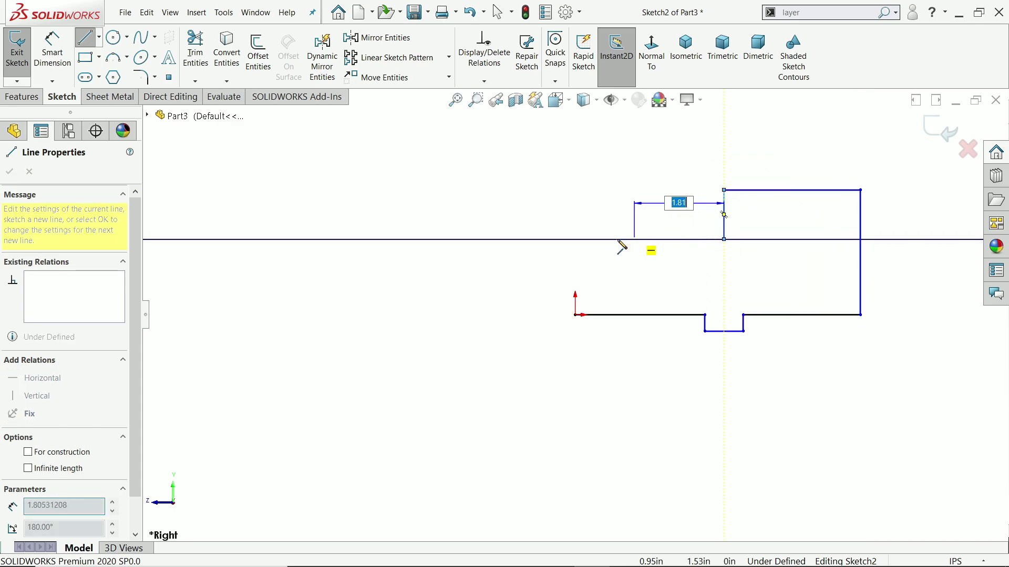
pyautogui.click(575, 239)
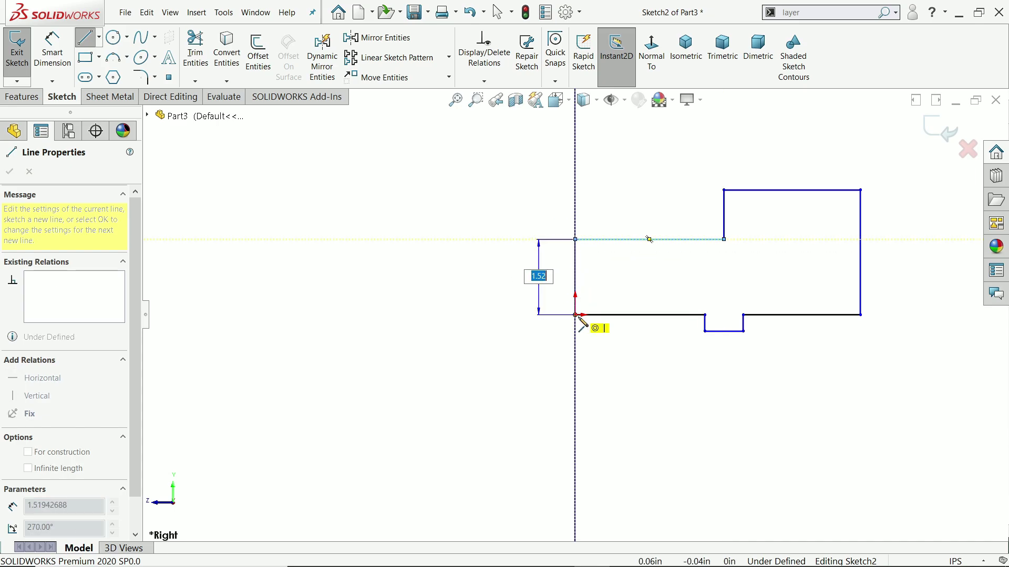
pyautogui.click(575, 315)
pyautogui.scroll(-5, 856, 216)
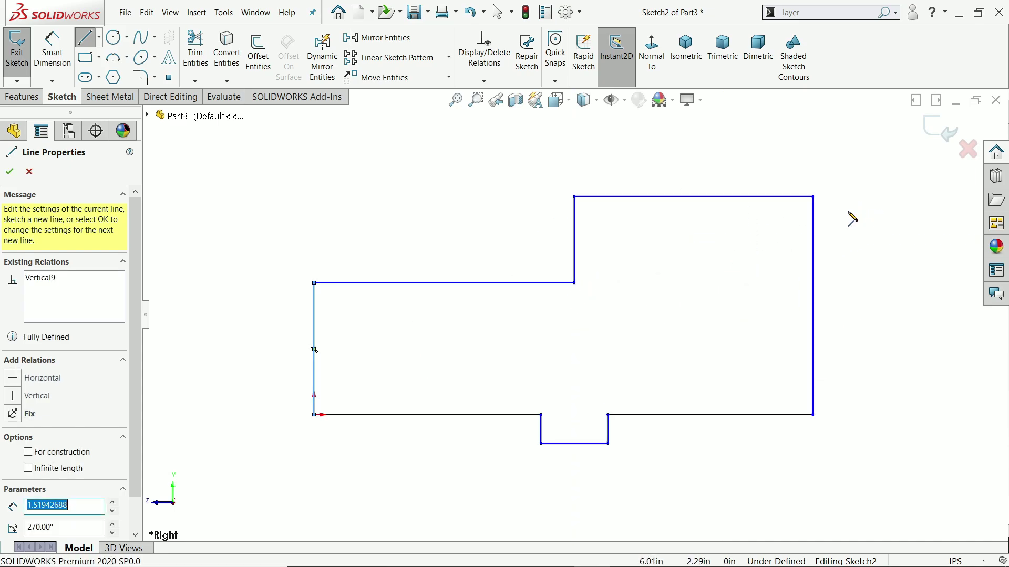
pyautogui.scroll(-2, 778, 239)
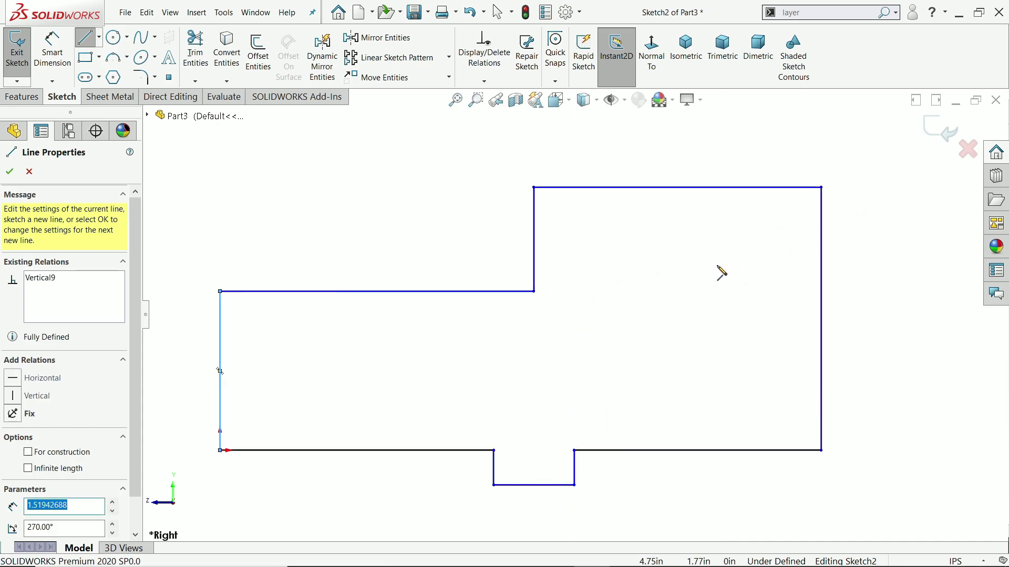
pyautogui.click(11, 171)
# Dimension the profile's overall length between its outer vertical edges as 5 in
pyautogui.click(52, 50)
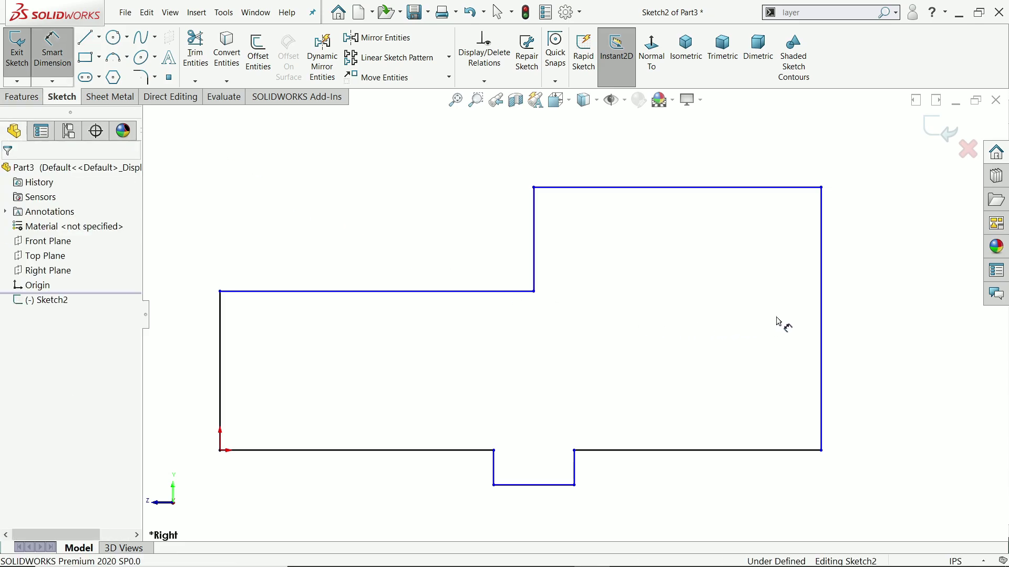
pyautogui.click(823, 295)
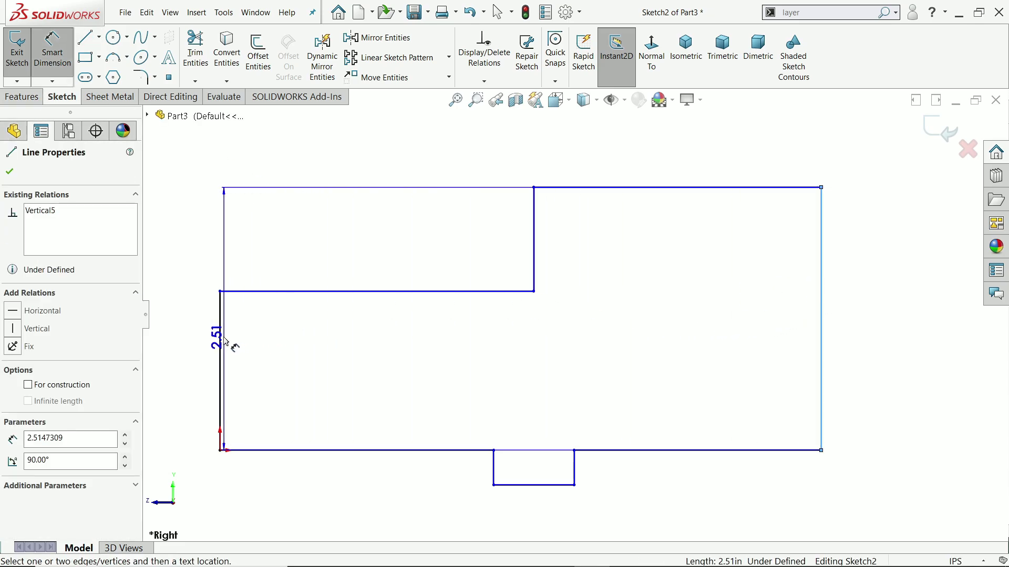
pyautogui.click(220, 341)
pyautogui.click(505, 138)
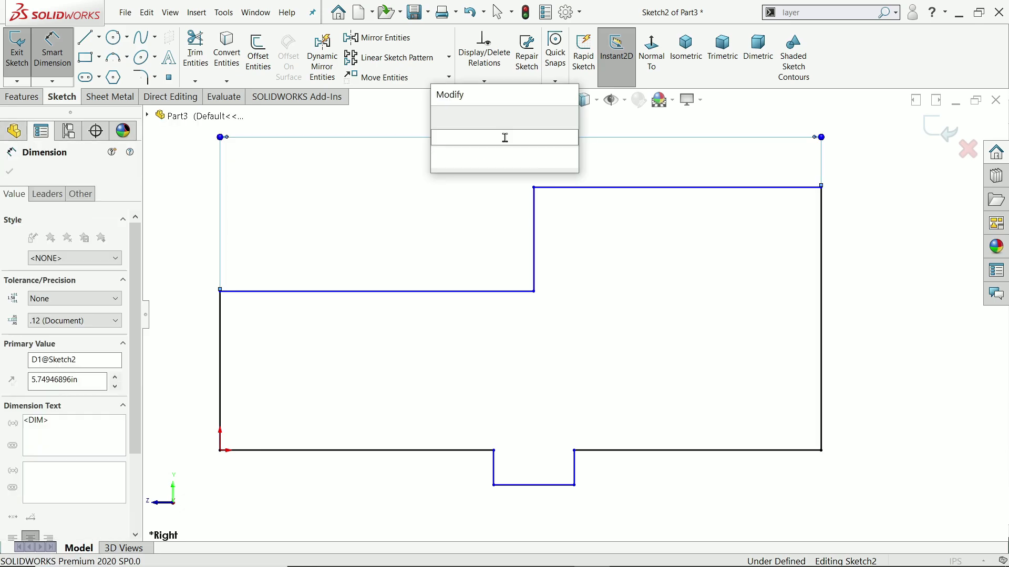
pyautogui.write('5')
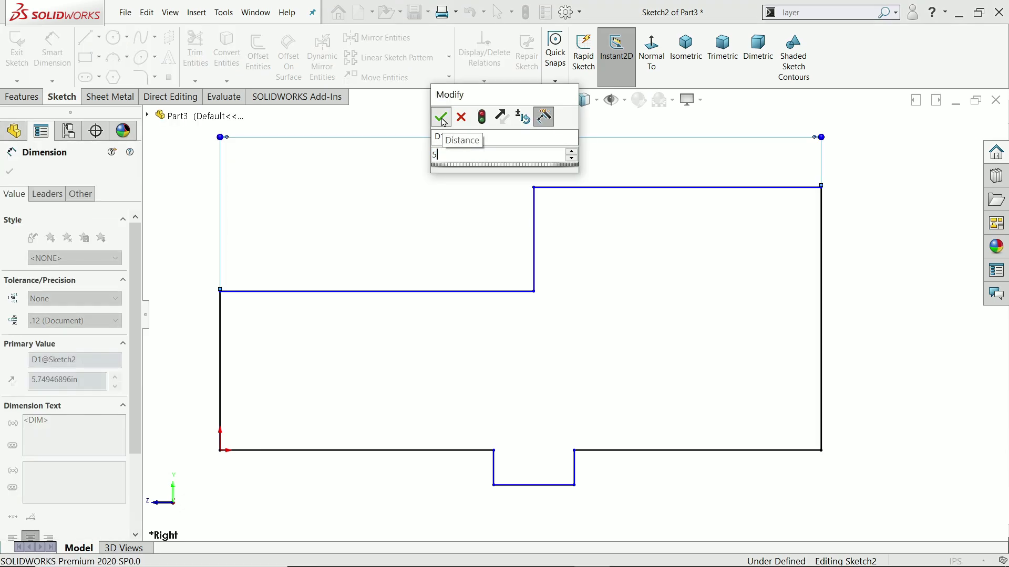
pyautogui.click(440, 117)
# Dimension the profile's right edge as 1.5 in high and its left edge as 1 in high
pyautogui.click(824, 309)
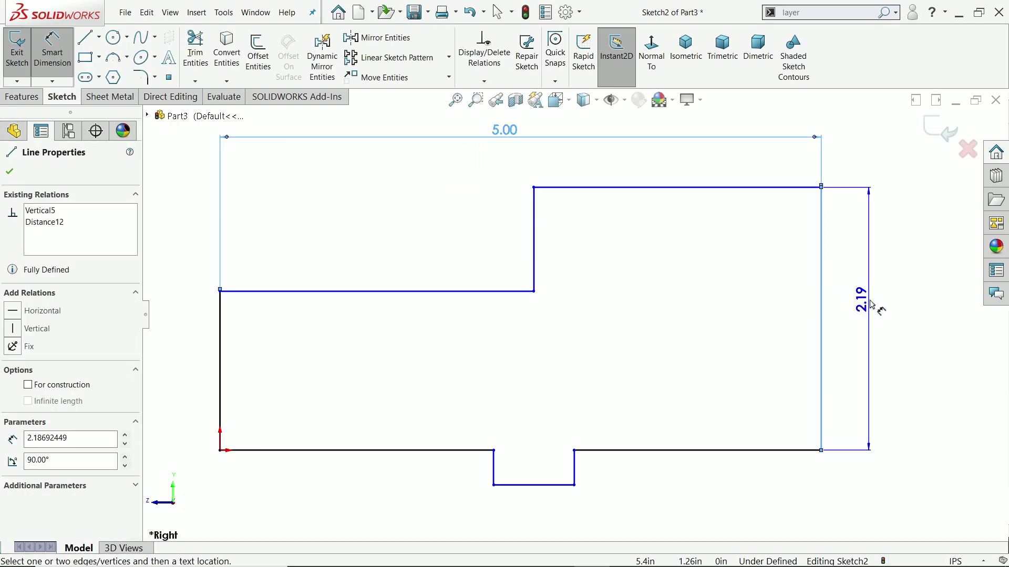
pyautogui.click(874, 307)
pyautogui.write('1.5')
pyautogui.press('Return')
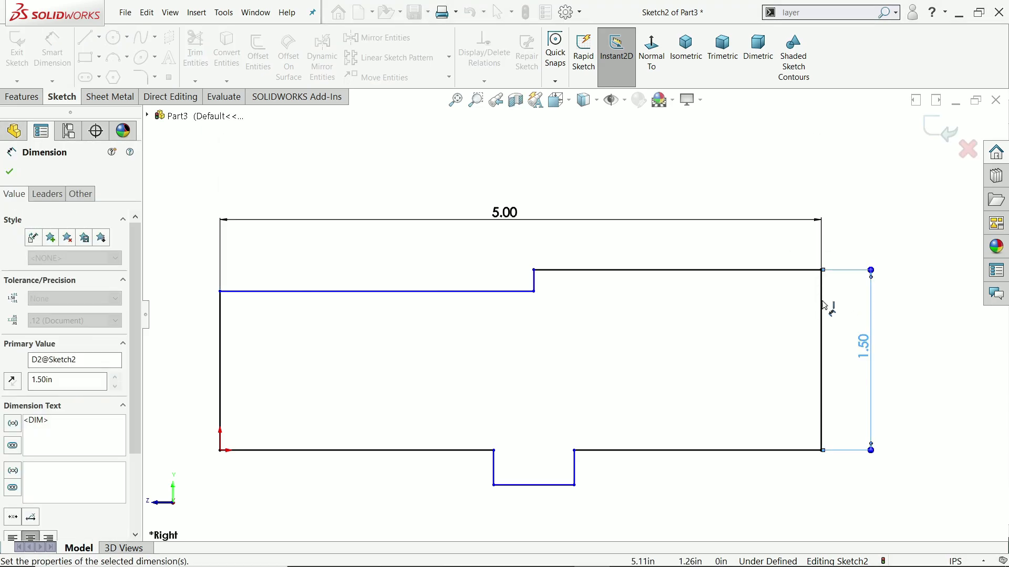
pyautogui.click(220, 371)
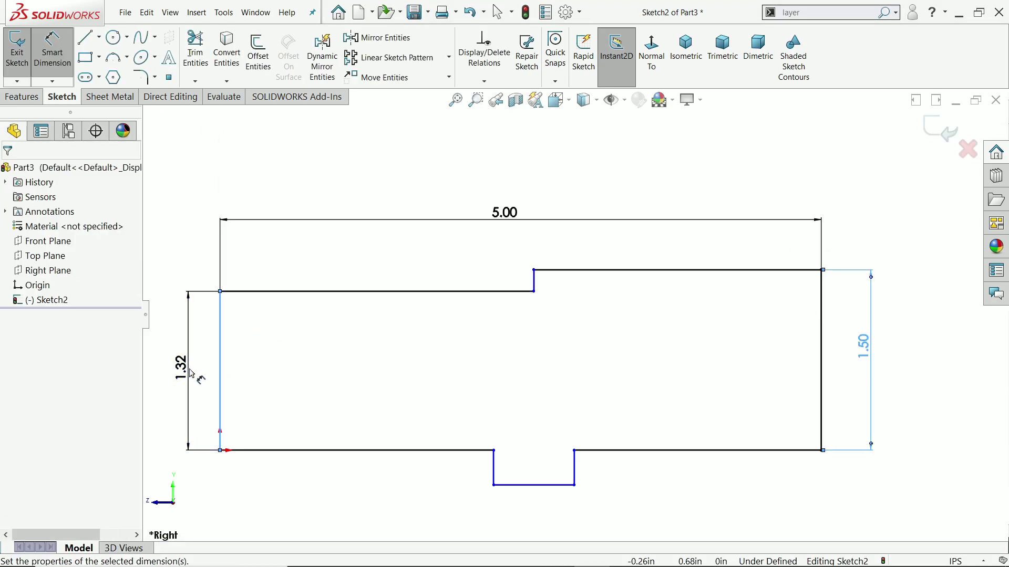
pyautogui.click(195, 374)
pyautogui.write('1')
pyautogui.press('Return')
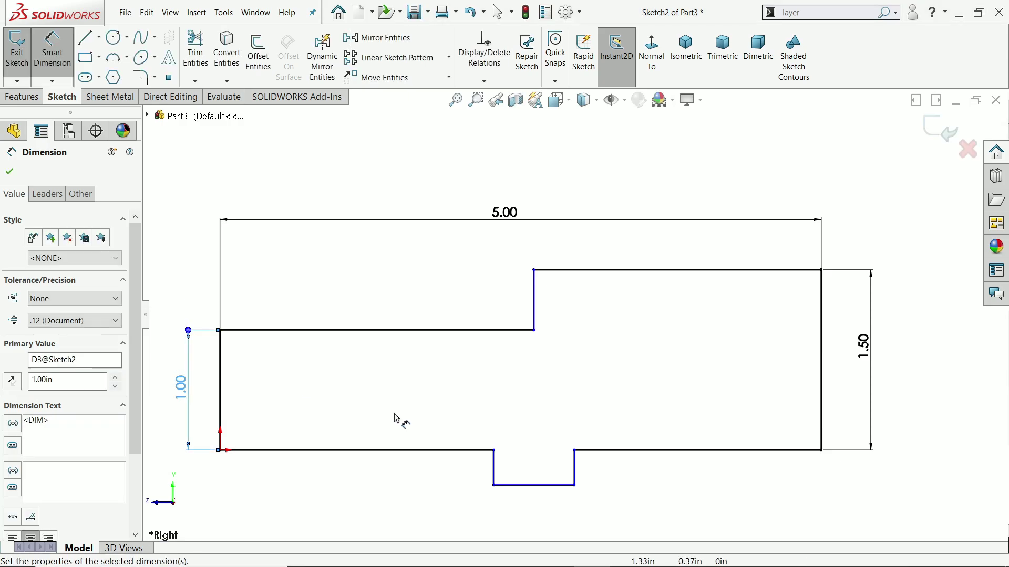
pyautogui.press('Escape')
# Dimension the horizontal distance from the origin to the bottom tab's near edge as 2 in
pyautogui.click(493, 467)
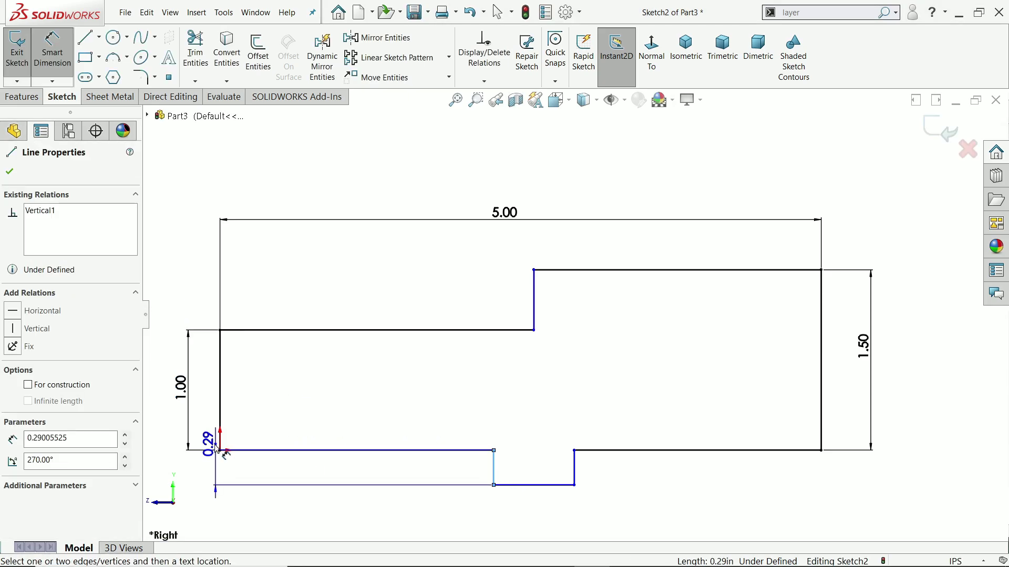
pyautogui.click(220, 450)
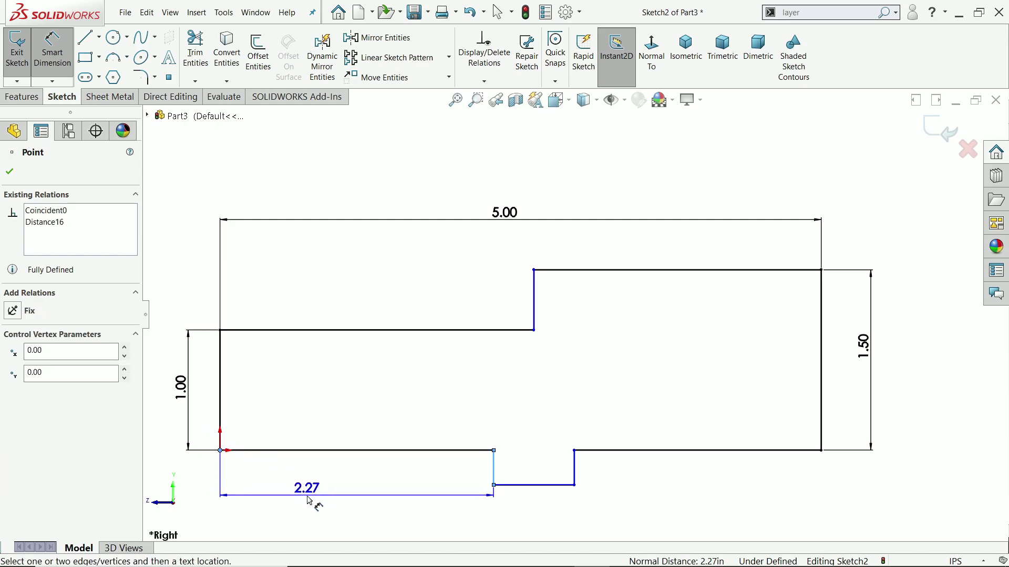
pyautogui.click(310, 496)
pyautogui.write('2')
pyautogui.press('Return')
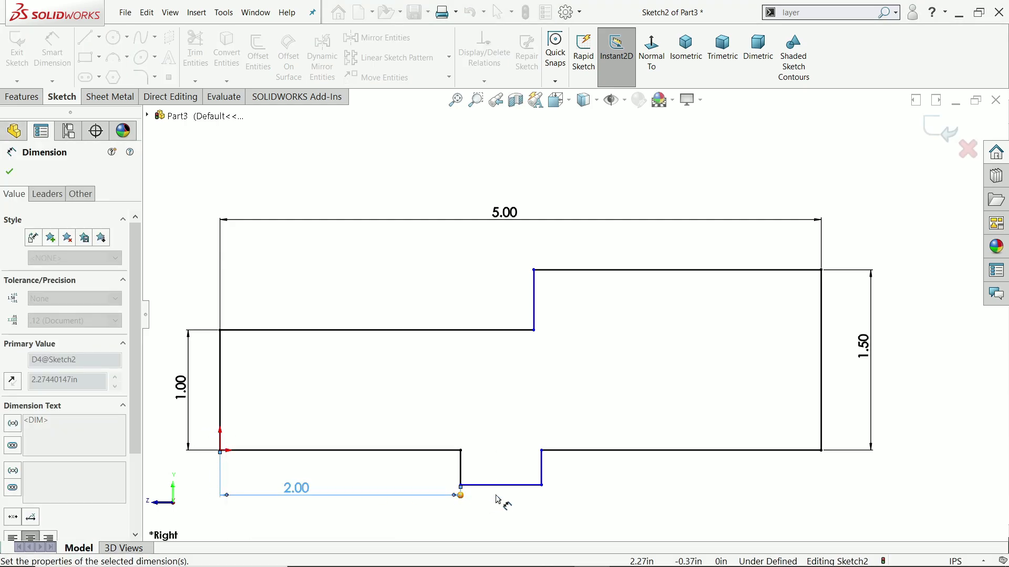
# Dimension the bottom tab as 1 in wide and 0.4 in deep
pyautogui.click(507, 486)
pyautogui.click(502, 500)
pyautogui.write('1')
pyautogui.press('Return')
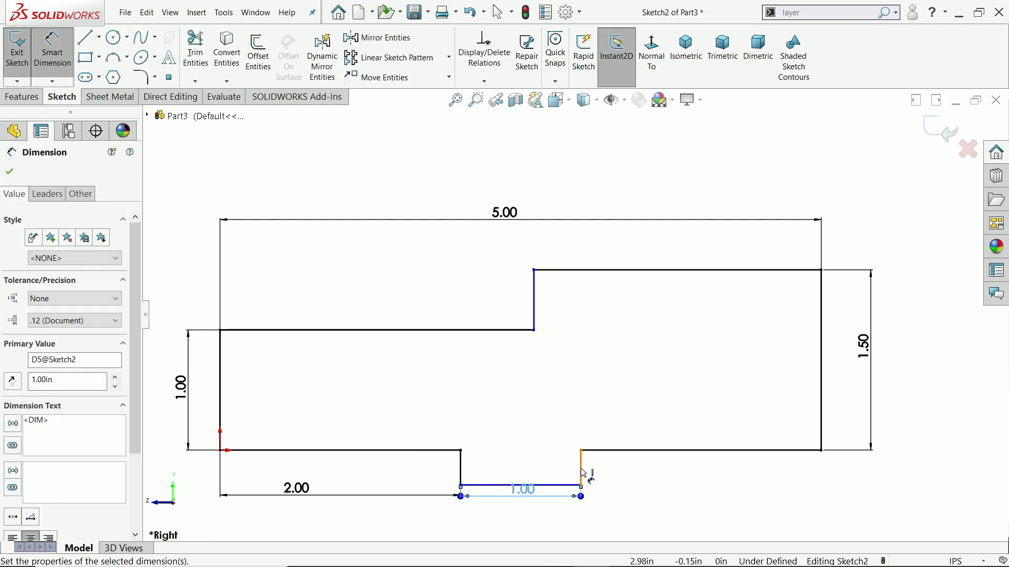
pyautogui.click(581, 473)
pyautogui.click(900, 473)
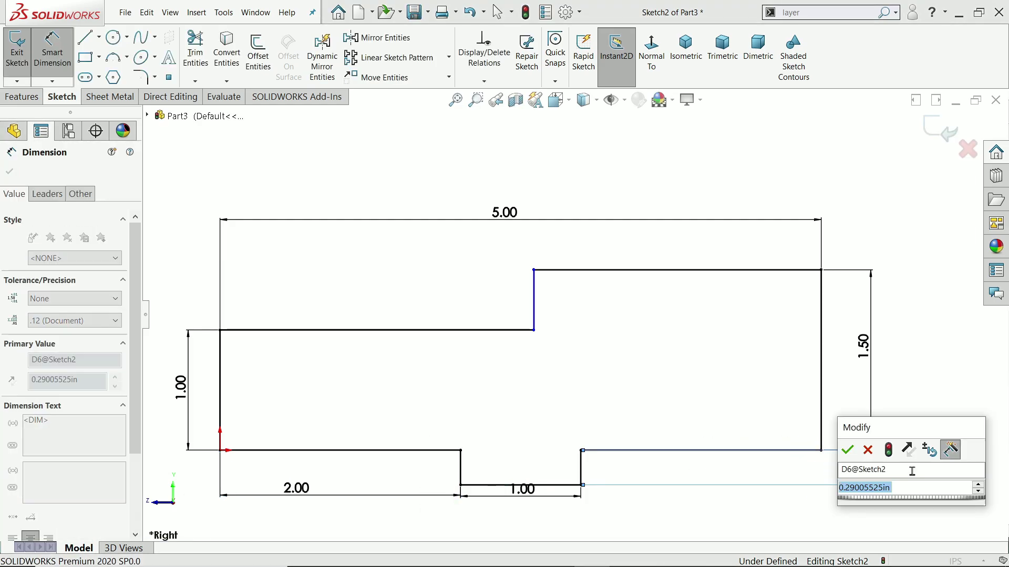
pyautogui.write('0.4')
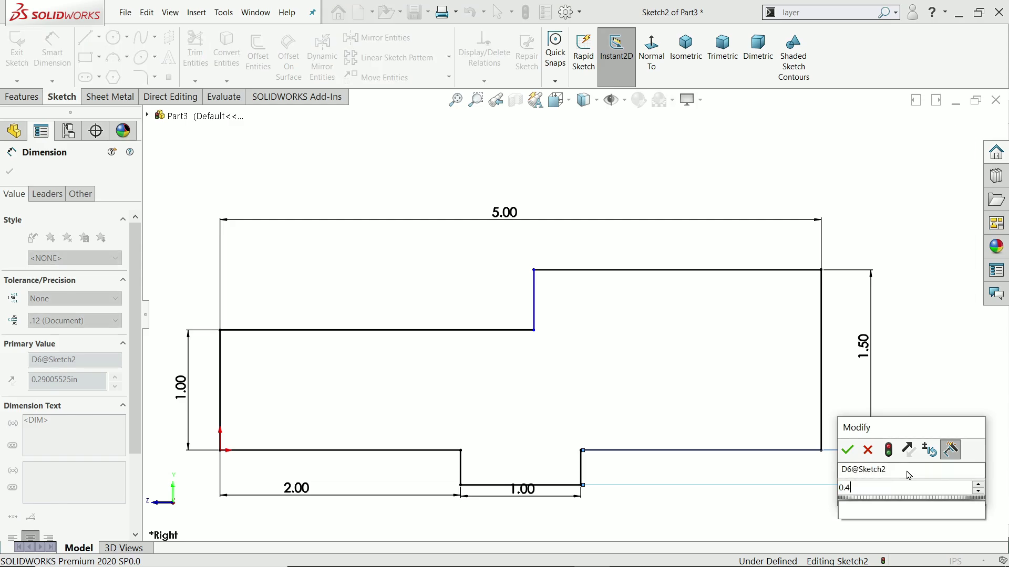
pyautogui.press('Return')
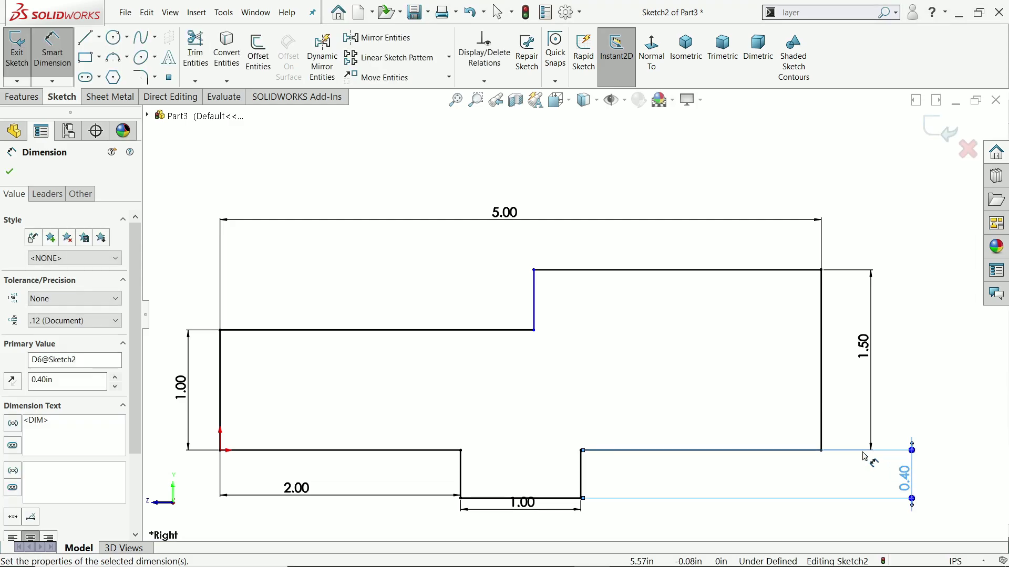
# Add a Vertical relation between the midpoint of the bottom tab's lower edge and the lower corner of the upper step
pyautogui.press('f')
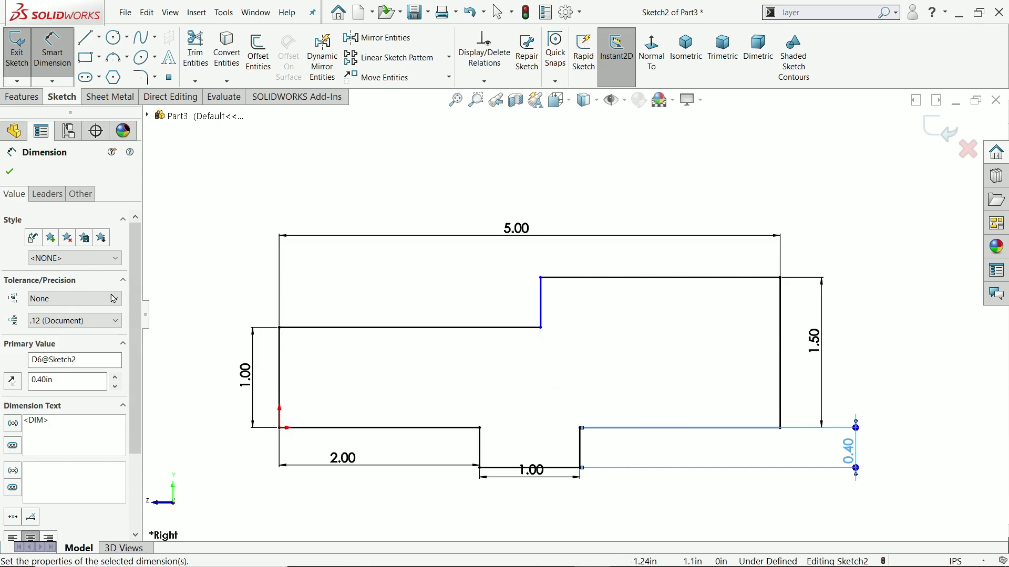
pyautogui.click(9, 172)
pyautogui.scroll(-5, 556, 451)
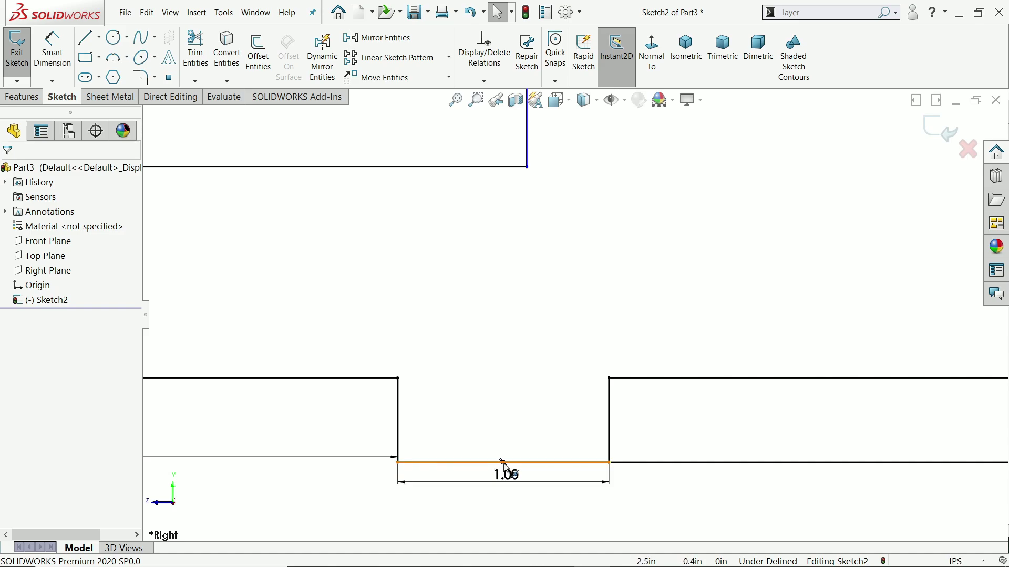
pyautogui.click(505, 464)
pyautogui.scroll(3, 541, 378)
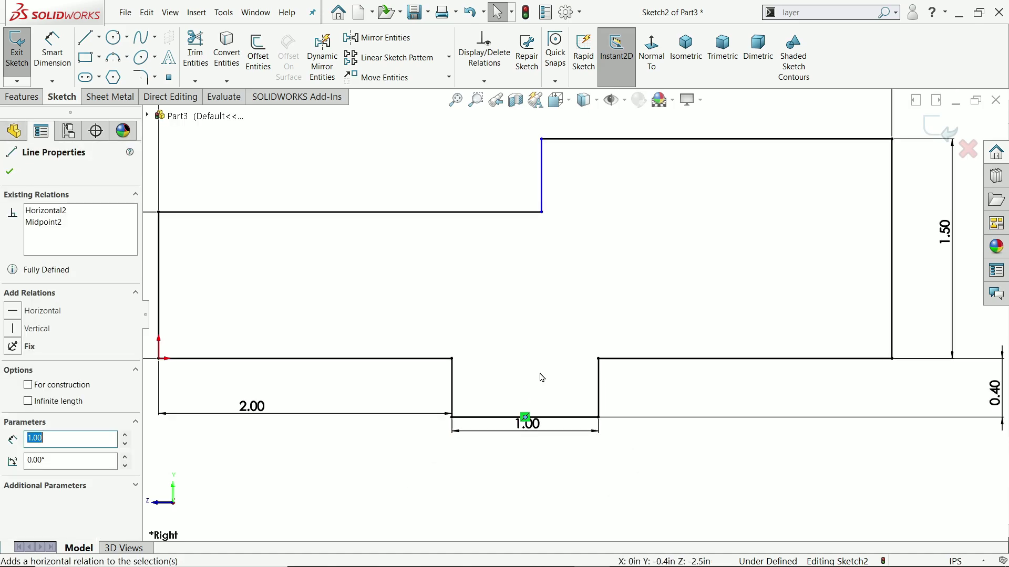
pyautogui.moveTo(545, 221); pyautogui.dragTo(537, 207)
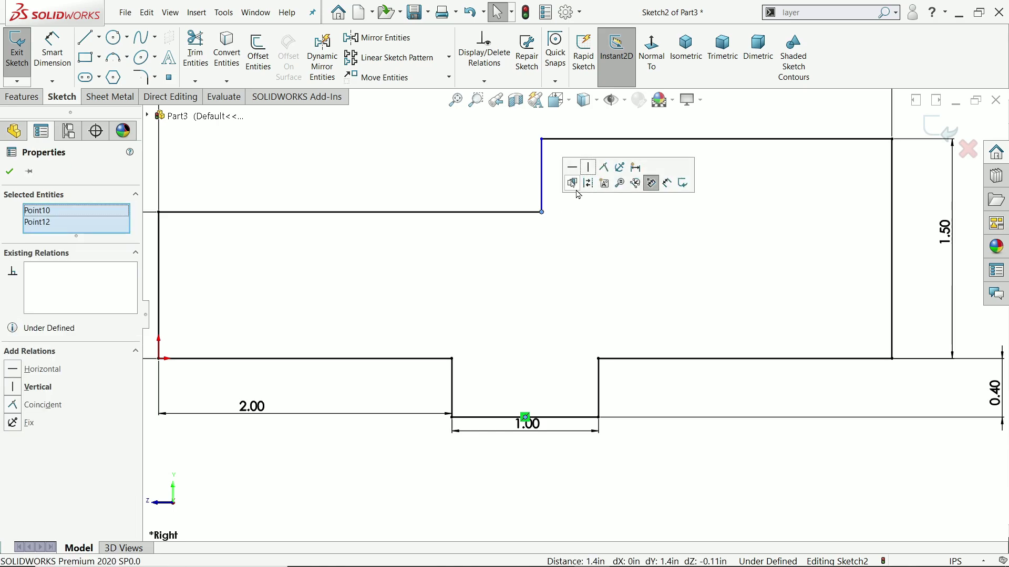
pyautogui.click(593, 173)
pyautogui.scroll(3, 590, 293)
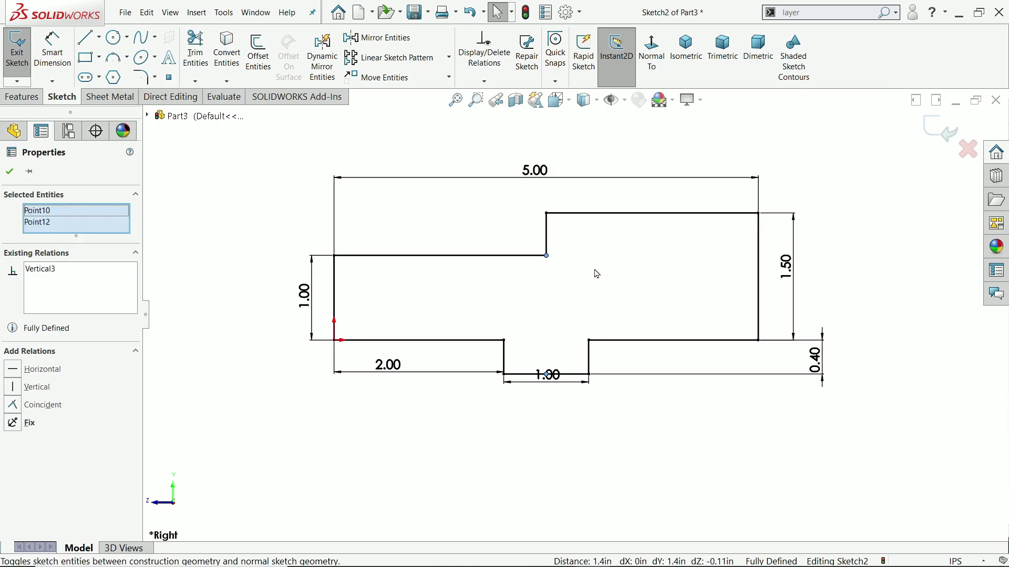
# Extrude the profile sketch as a boss with the Mid Plane end condition and a depth of 2.3 in
pyautogui.click(21, 97)
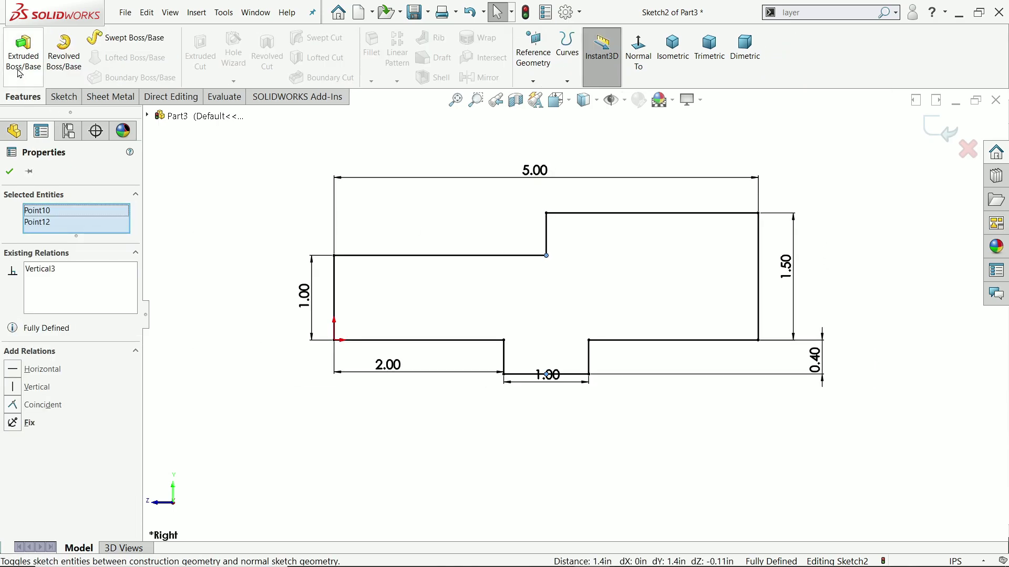
pyautogui.click(22, 53)
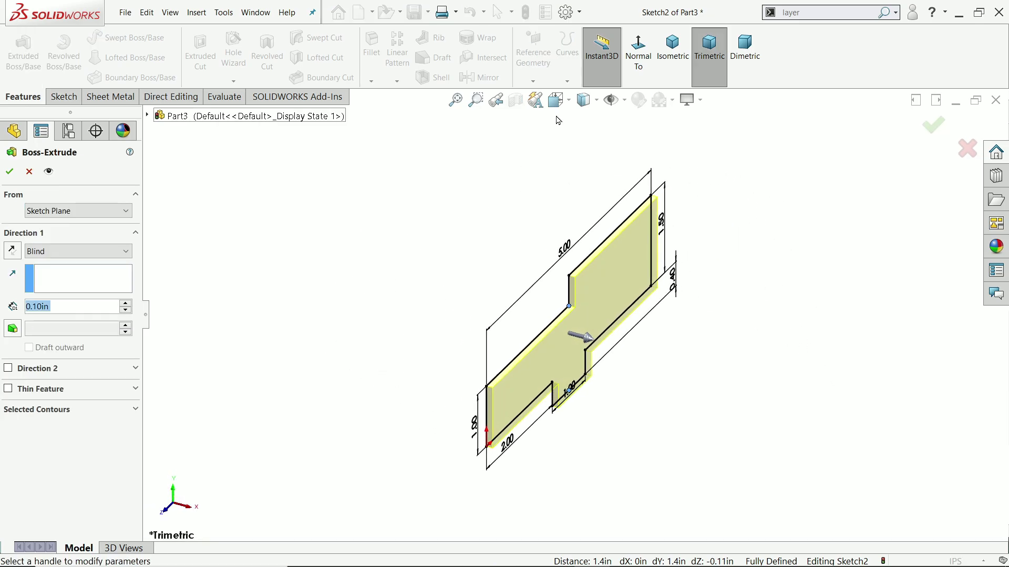
pyautogui.click(664, 62)
pyautogui.scroll(-2, 361, 357)
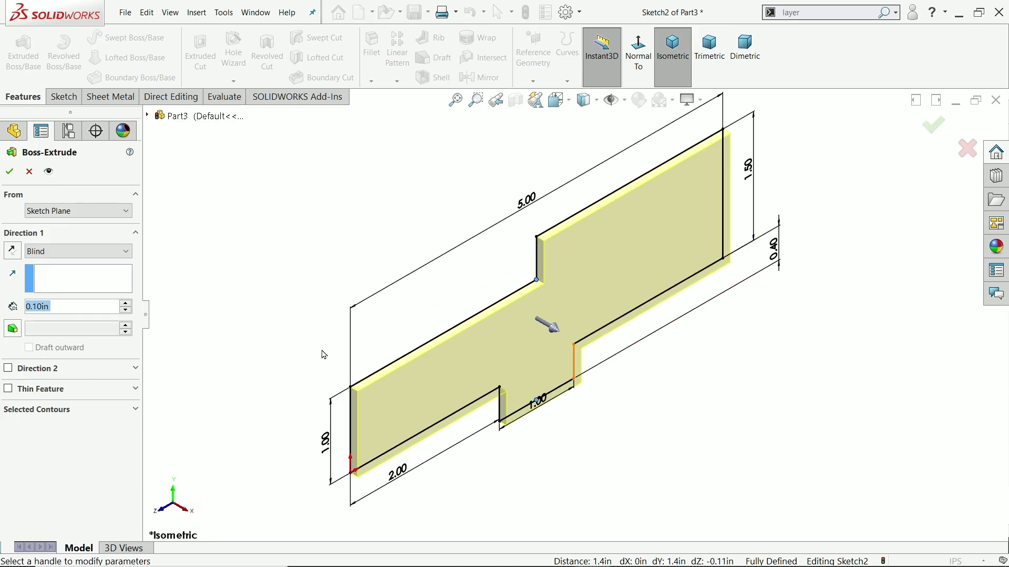
pyautogui.click(51, 251)
pyautogui.click(48, 252)
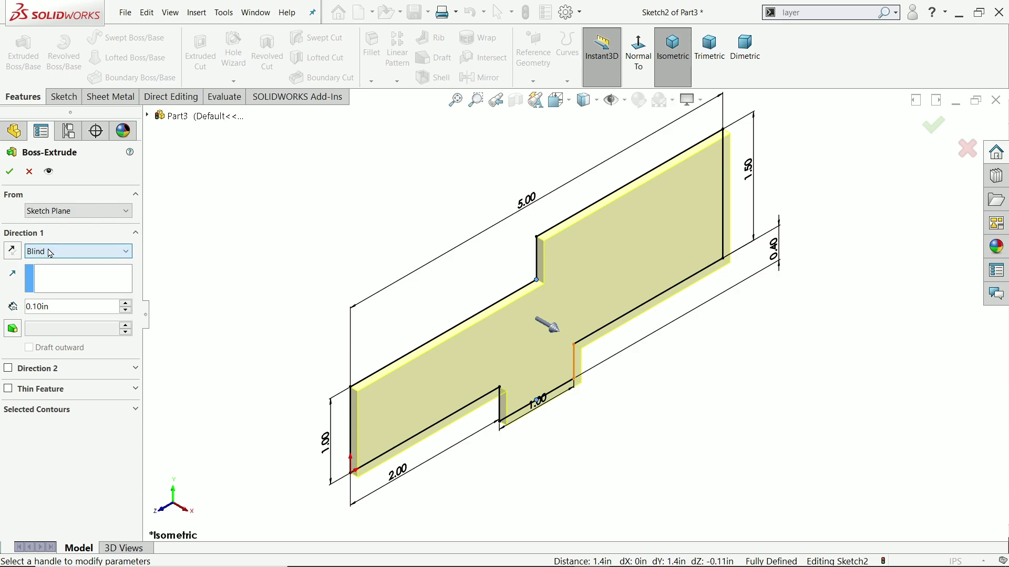
pyautogui.click(48, 252)
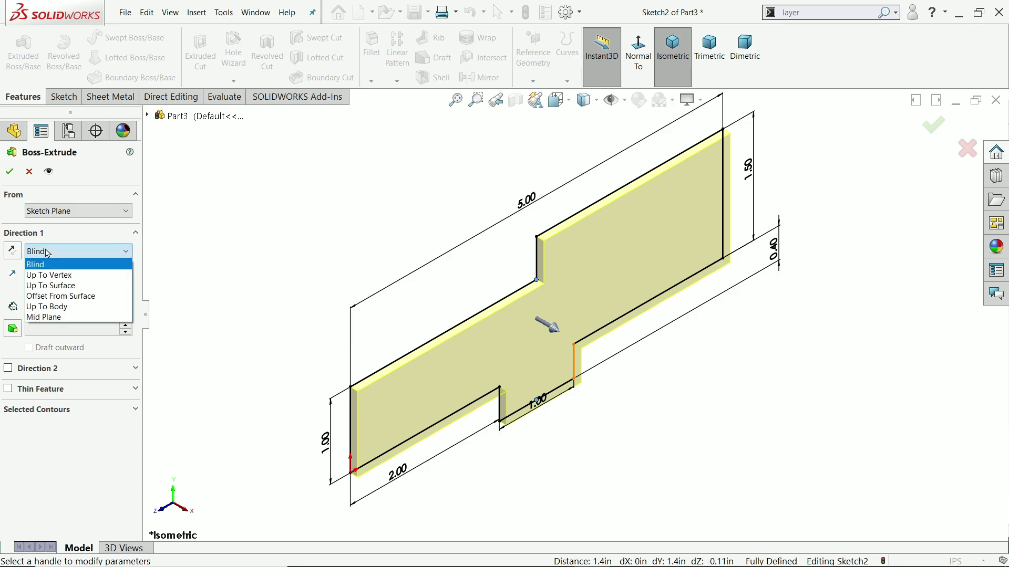
pyautogui.click(48, 318)
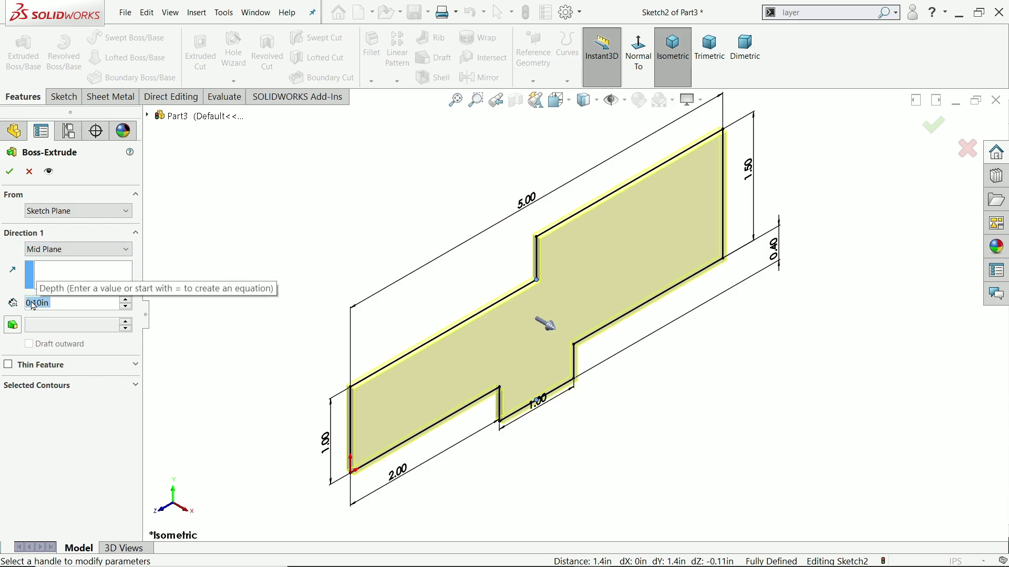
pyautogui.write('2.3')
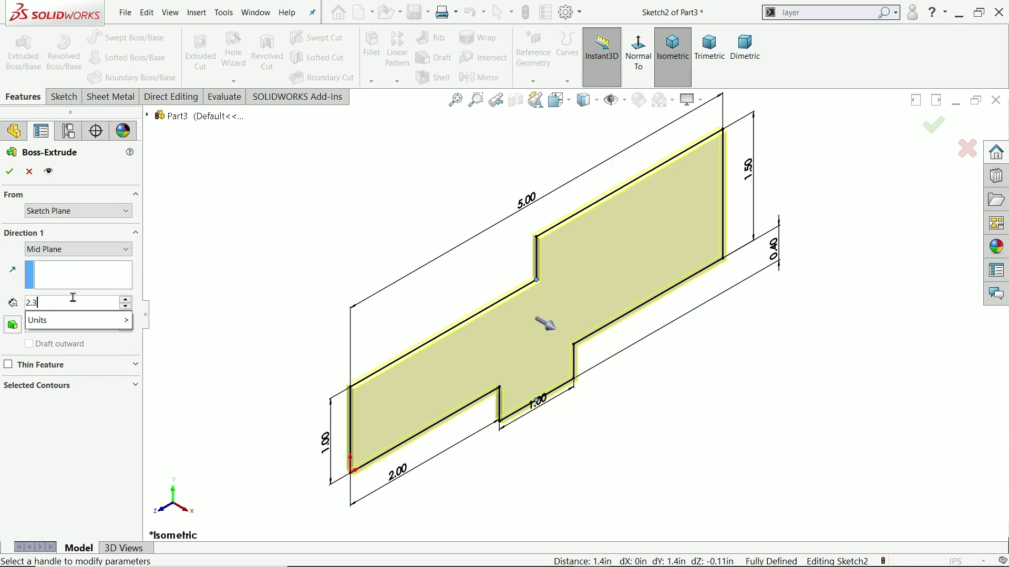
pyautogui.press('Return')
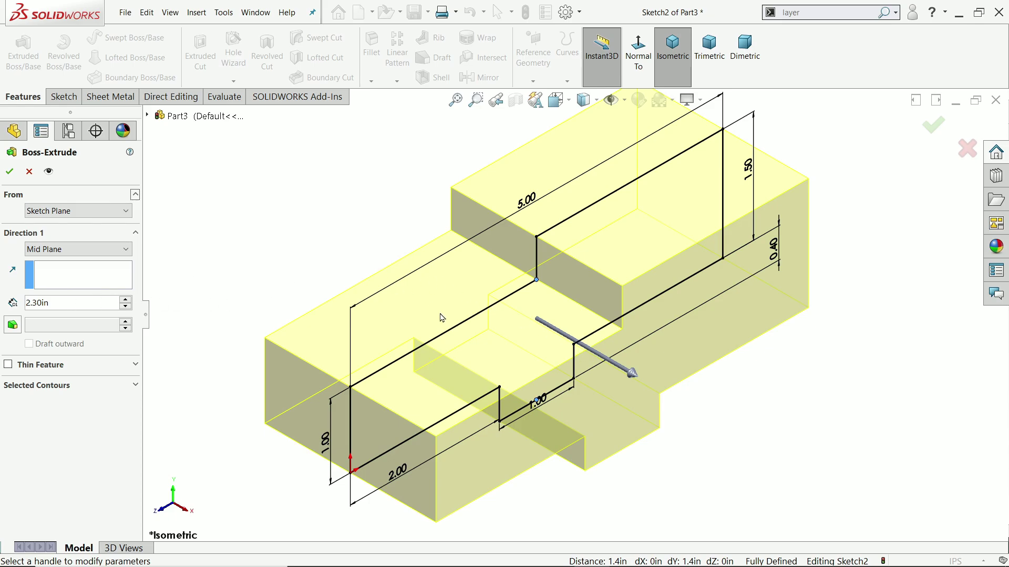
pyautogui.click(9, 171)
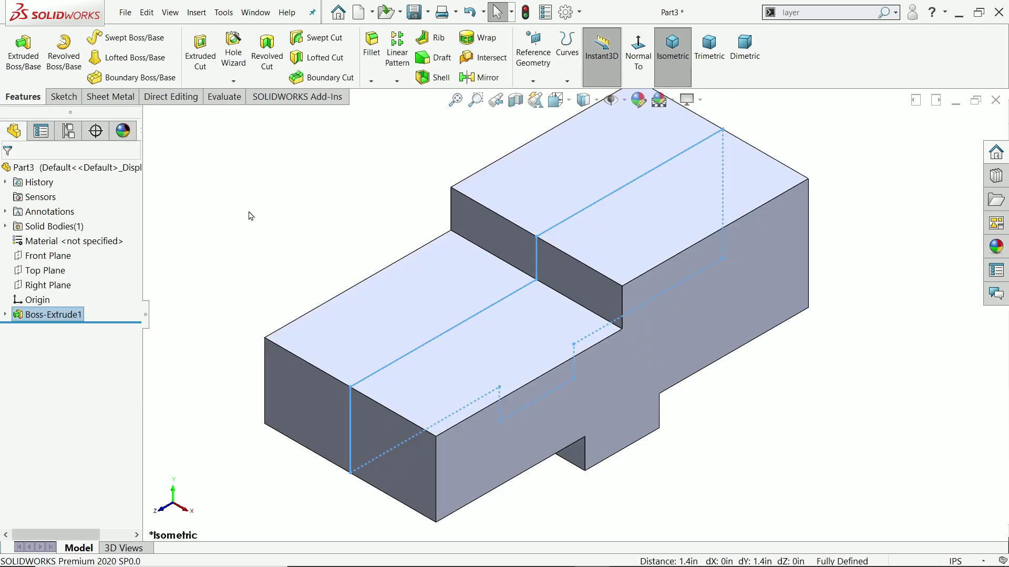
# Switch to the isometric drawing in Photos and examine the dimensions of the side hole, curved cut, inclined block and tapped holes
pyautogui.hotkey('alt', 'Tab')
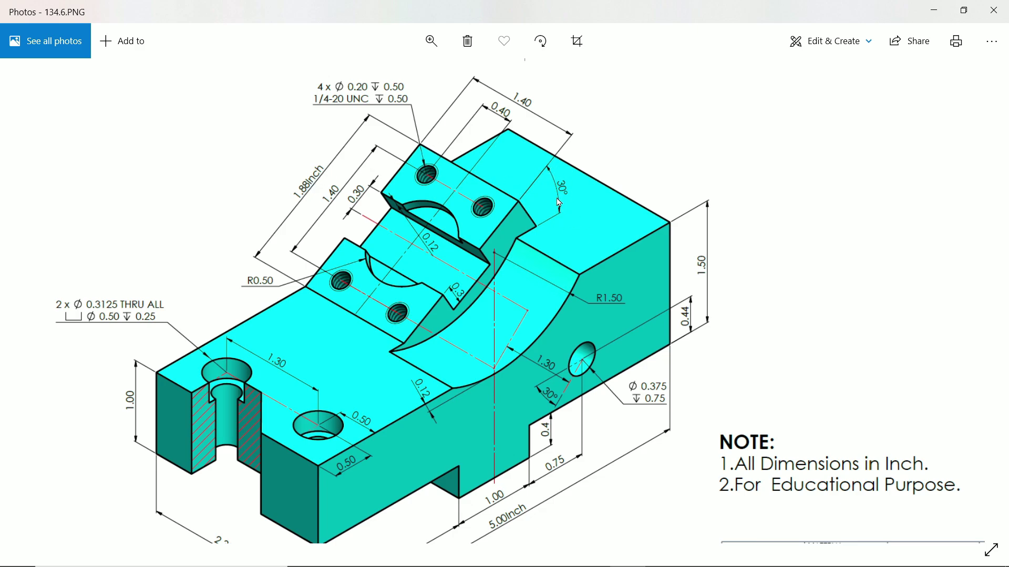
pyautogui.moveTo(474, 303); pyautogui.dragTo(470, 265)
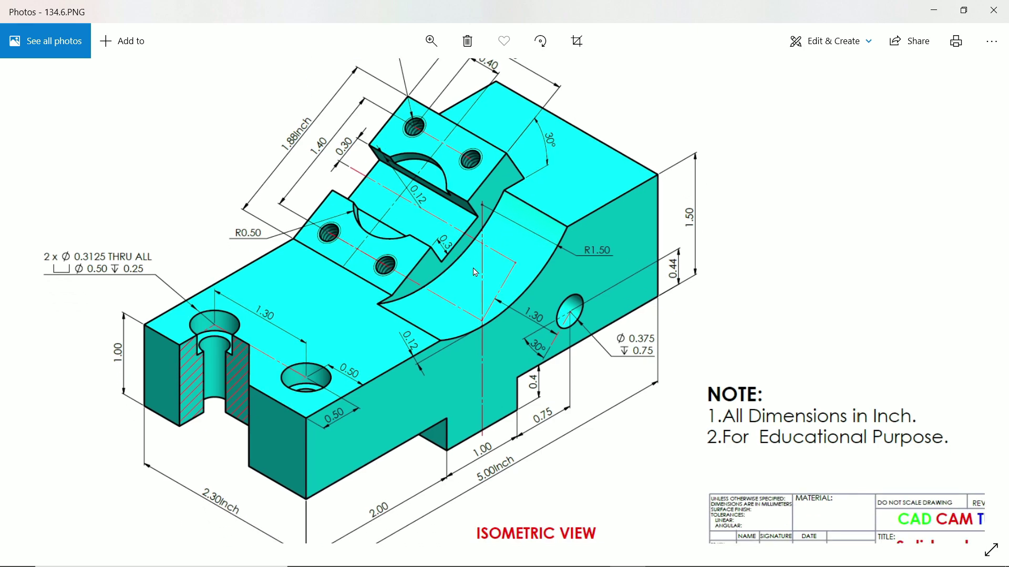
pyautogui.scroll(3, 541, 316)
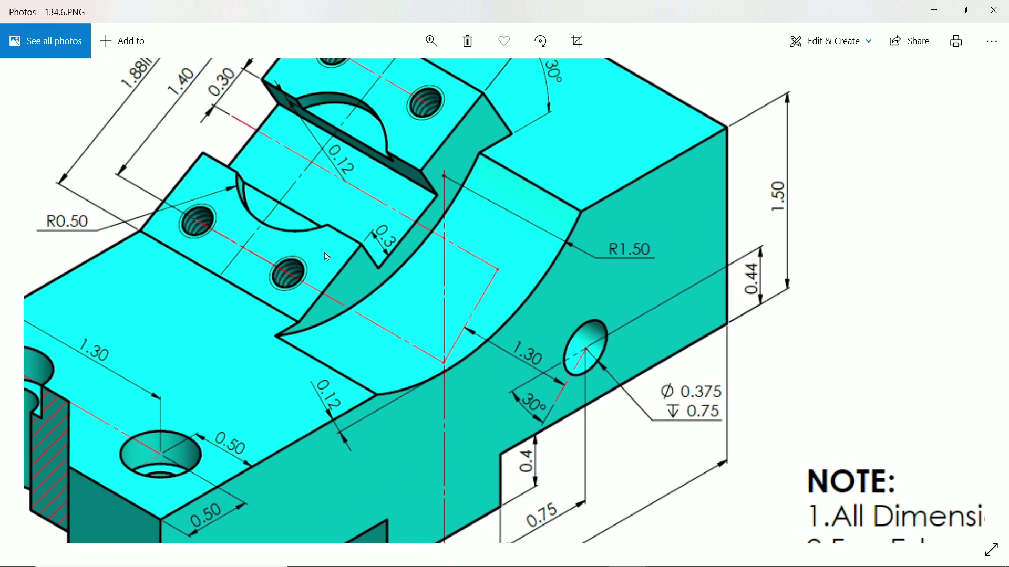
pyautogui.moveTo(387, 138); pyautogui.dragTo(359, 252)
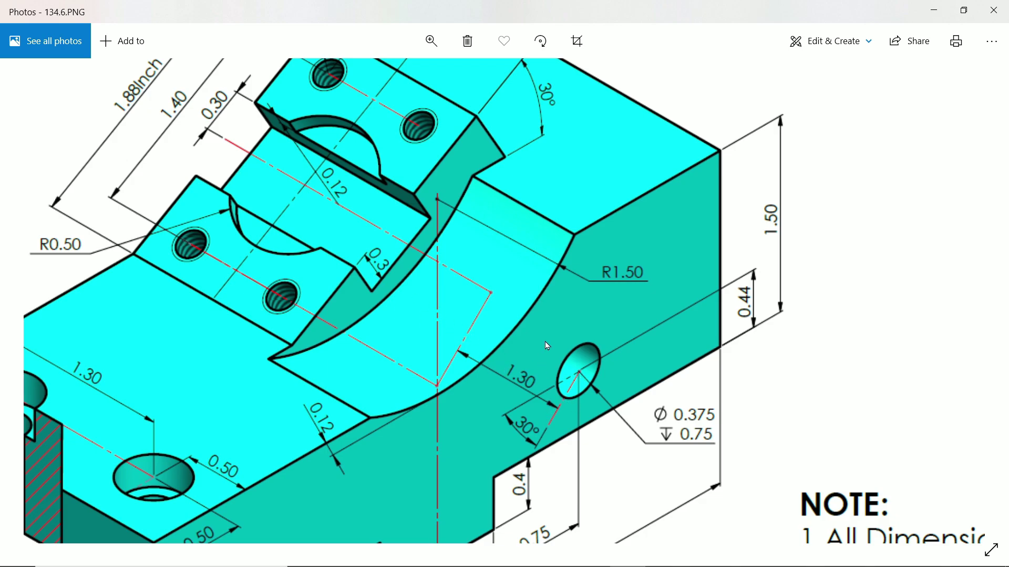
pyautogui.scroll(1, 565, 364)
pyautogui.scroll(1, 578, 329)
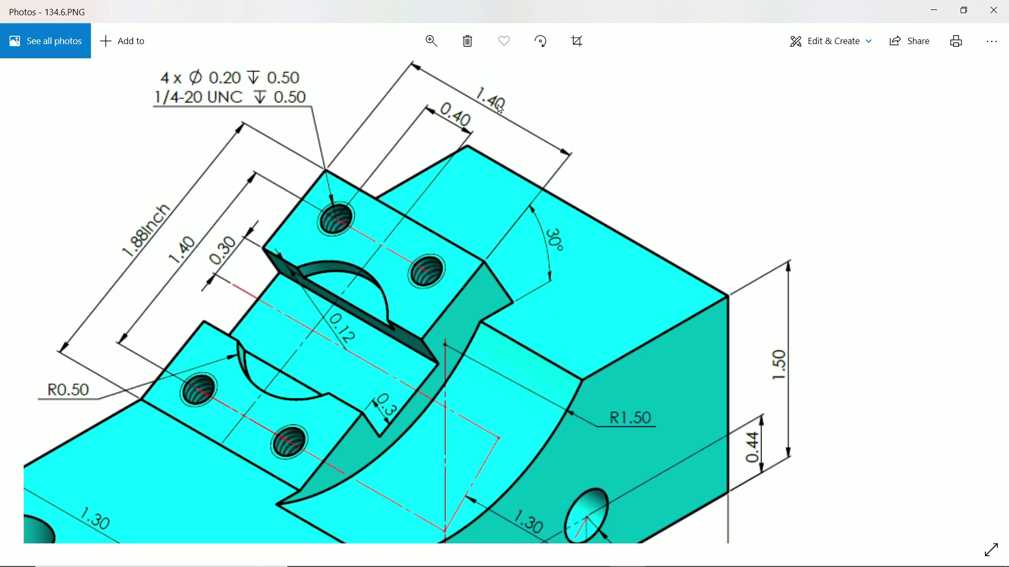
pyautogui.moveTo(436, 224); pyautogui.dragTo(479, 139)
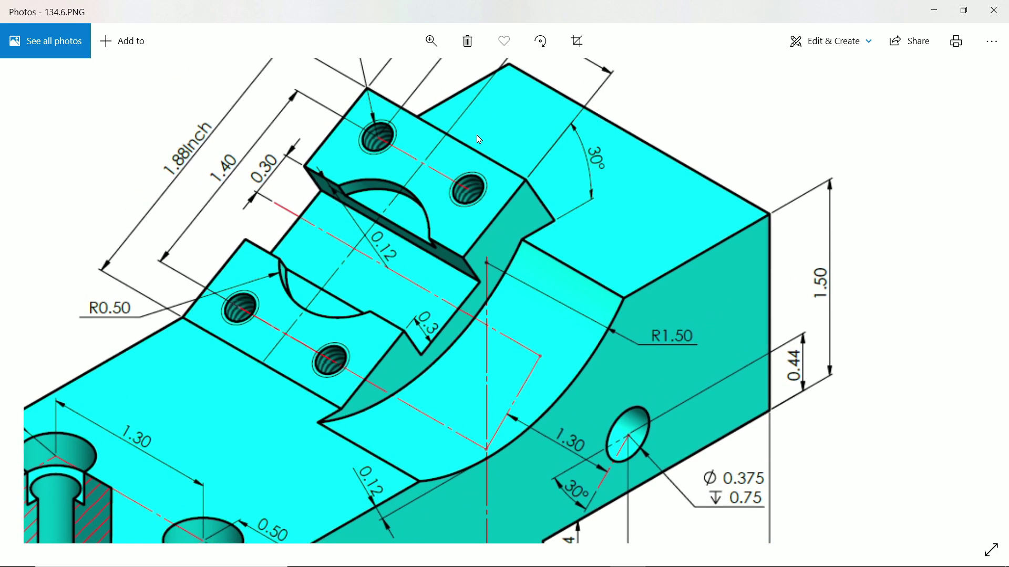
pyautogui.scroll(2, 399, 142)
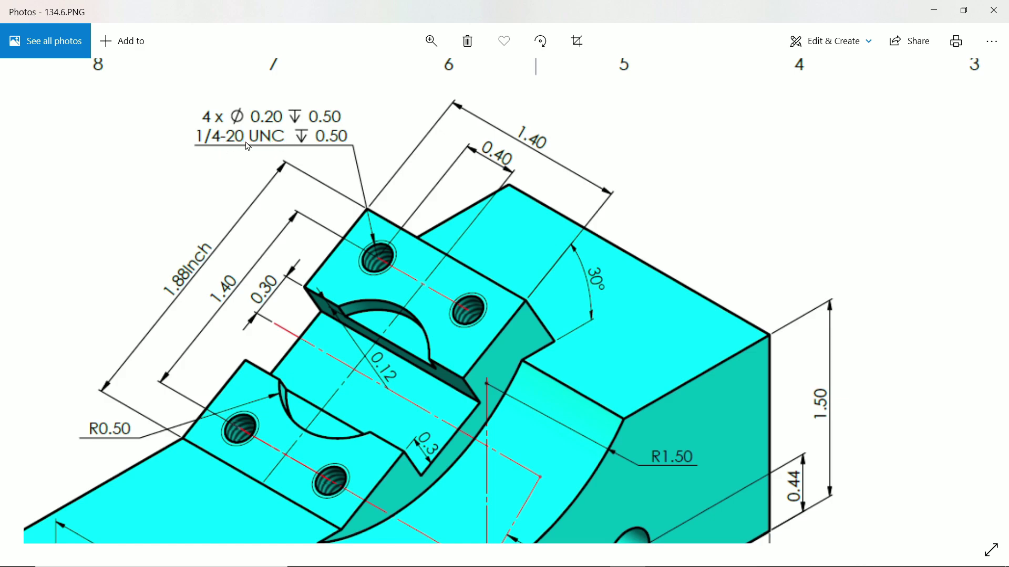
pyautogui.moveTo(341, 232); pyautogui.dragTo(341, 205)
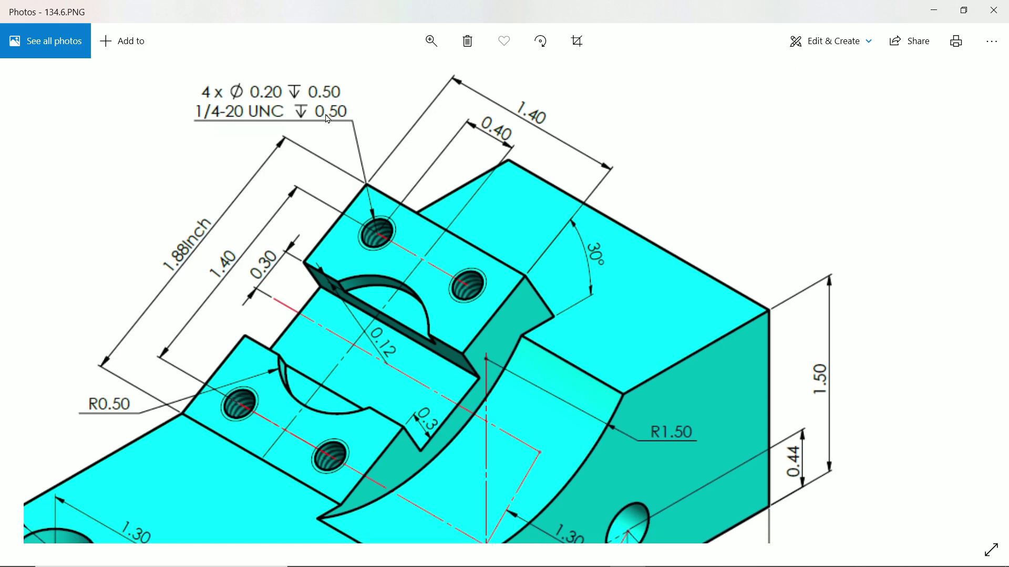
pyautogui.moveTo(361, 269)
pyautogui.mouseDown()
pyautogui.moveTo(363, 180)
pyautogui.moveTo(366, 217)
pyautogui.mouseUp()
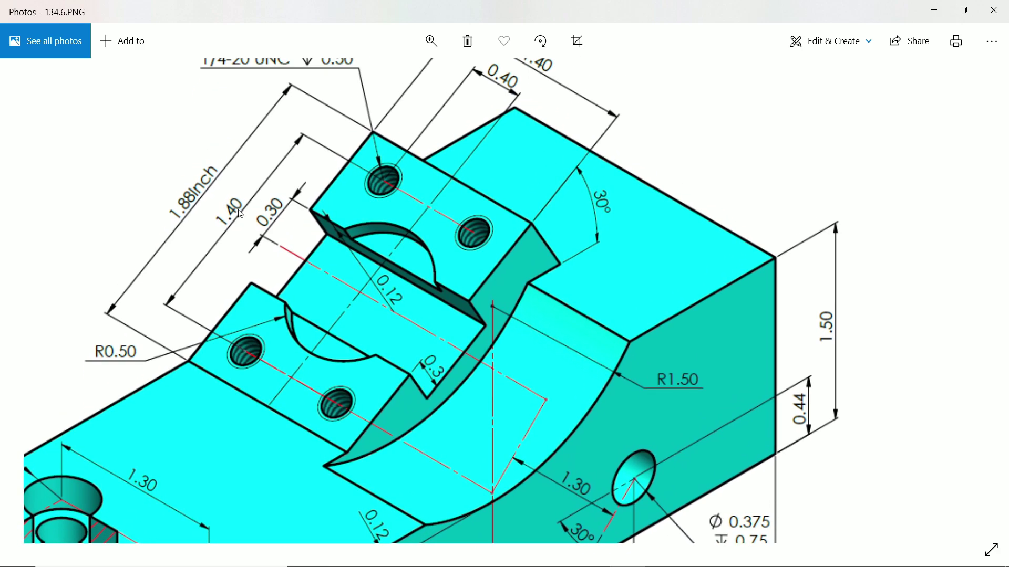
pyautogui.moveTo(413, 180); pyautogui.dragTo(404, 224)
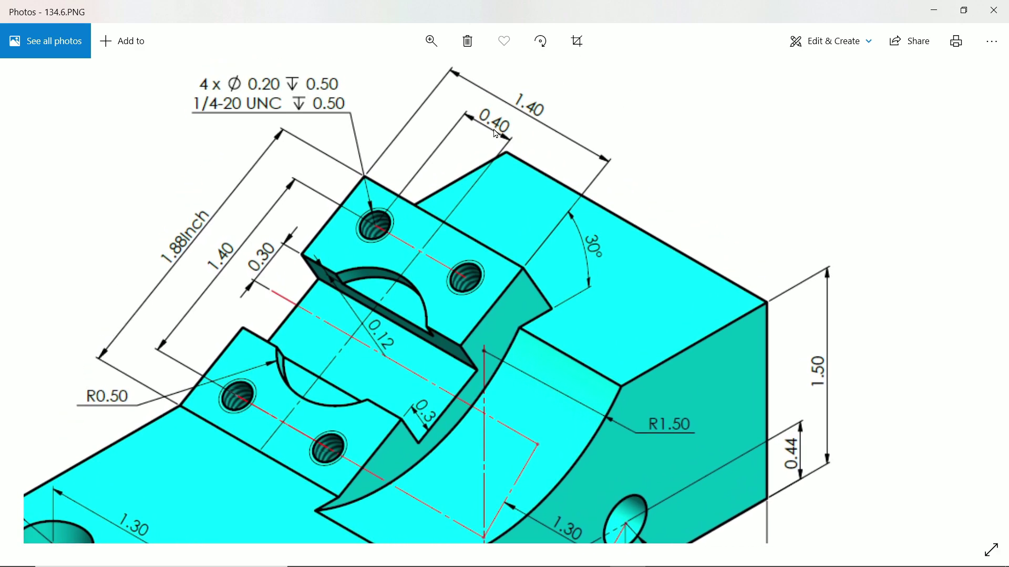
pyautogui.scroll(-2, 421, 272)
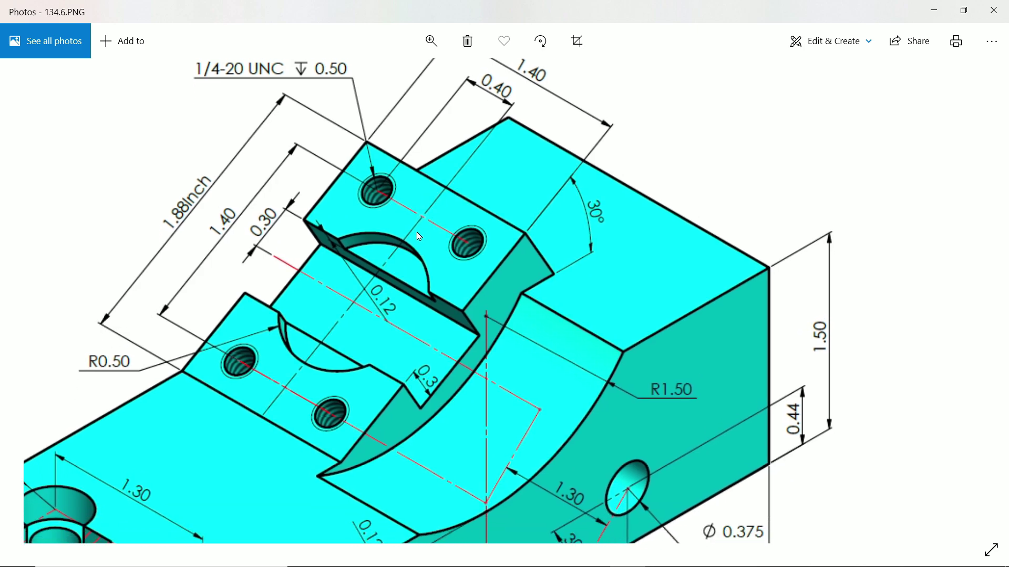
pyautogui.moveTo(559, 400); pyautogui.dragTo(558, 353)
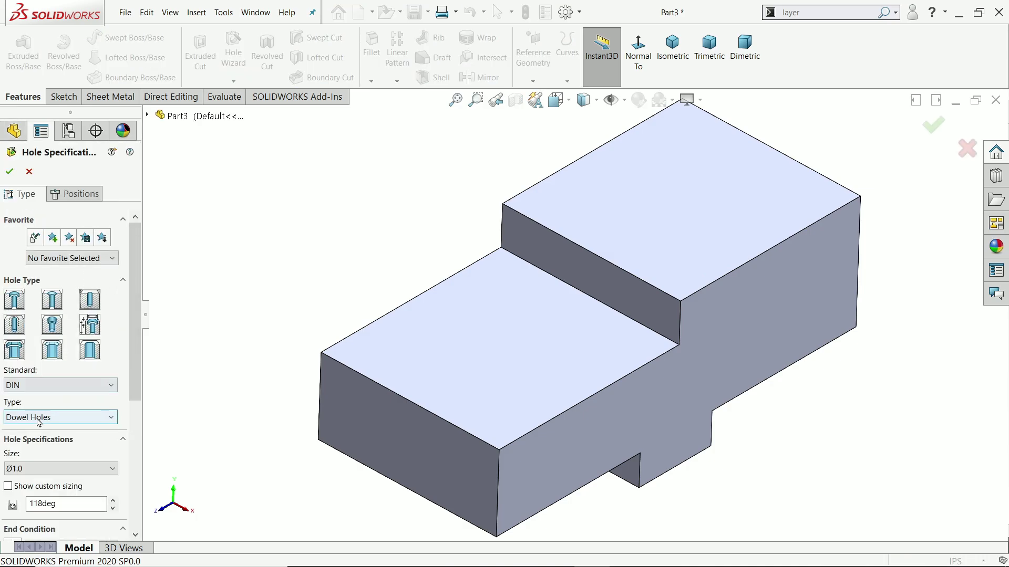
# Set the hole specification to the ANSI Inch standard, Dowel Holes type and size 3/8
pyautogui.click(21, 392)
pyautogui.scroll(2, 34, 405)
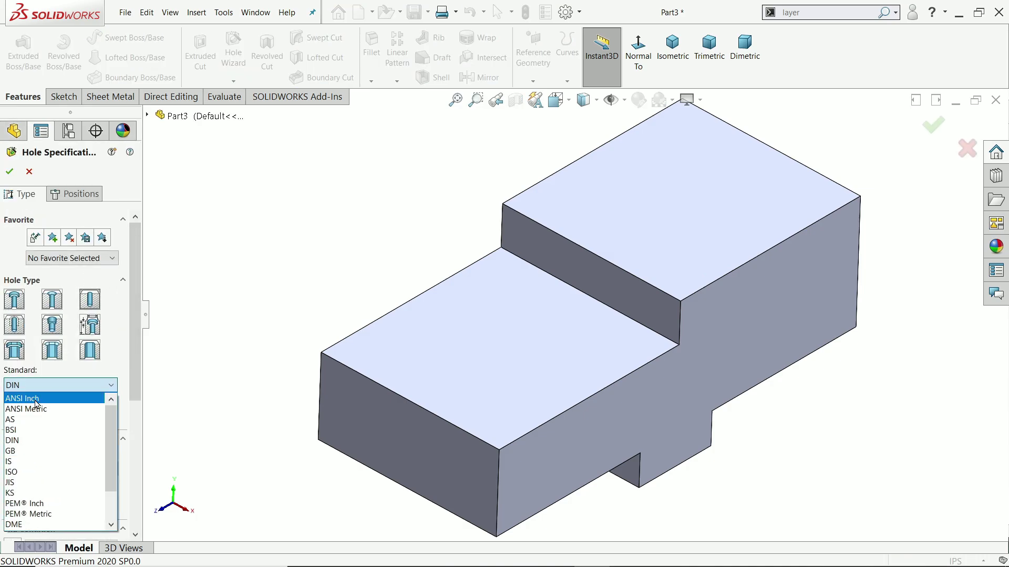
pyautogui.click(36, 398)
pyautogui.click(29, 417)
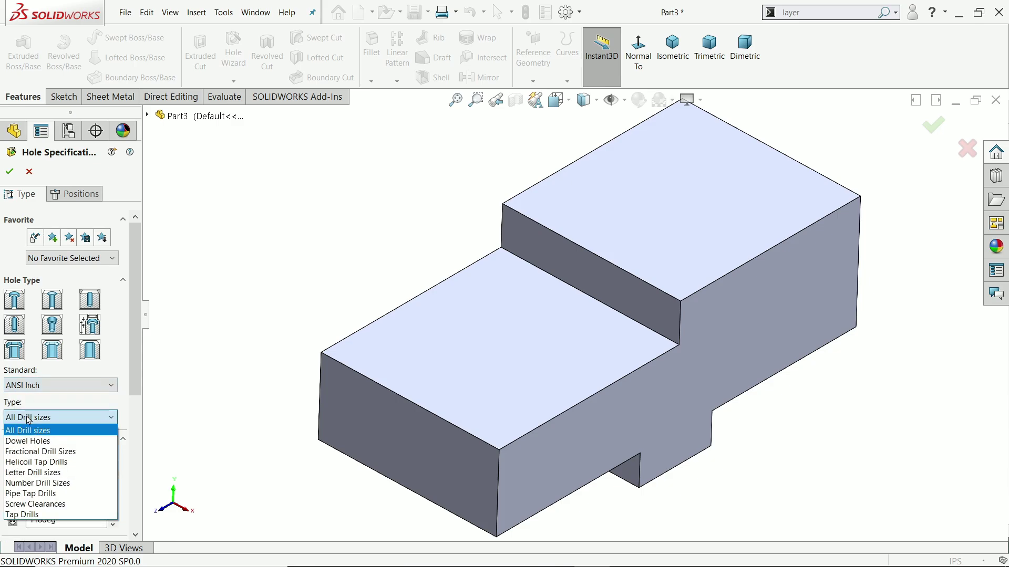
pyautogui.click(32, 440)
pyautogui.moveTo(133, 366); pyautogui.dragTo(135, 427)
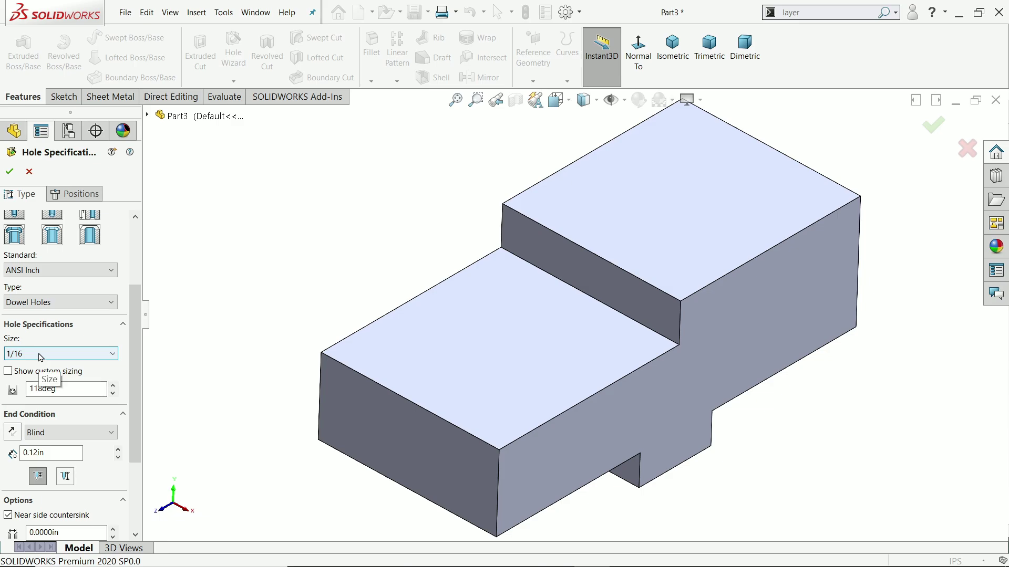
pyautogui.click(41, 358)
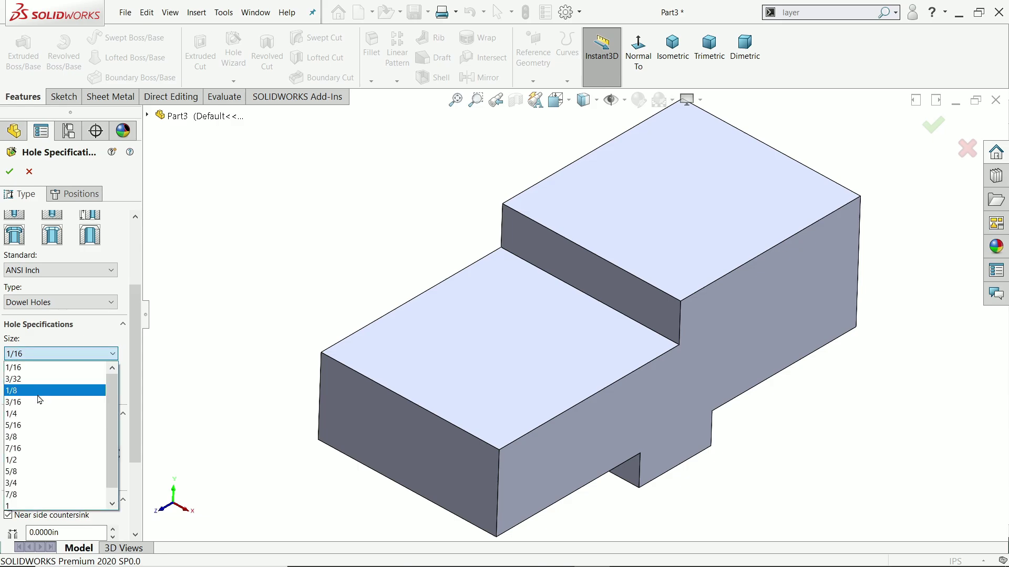
pyautogui.scroll(-1, 29, 489)
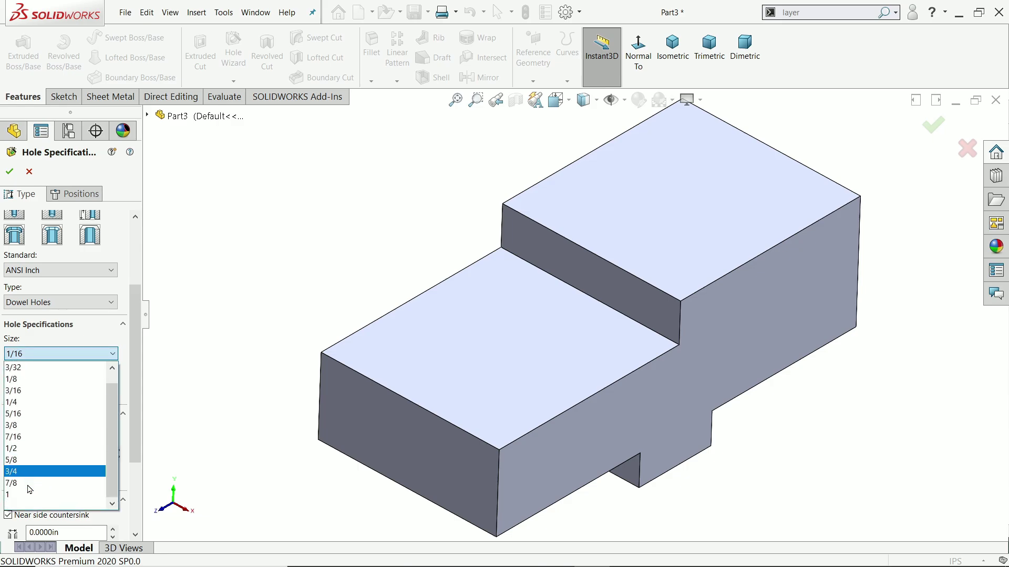
pyautogui.click(26, 425)
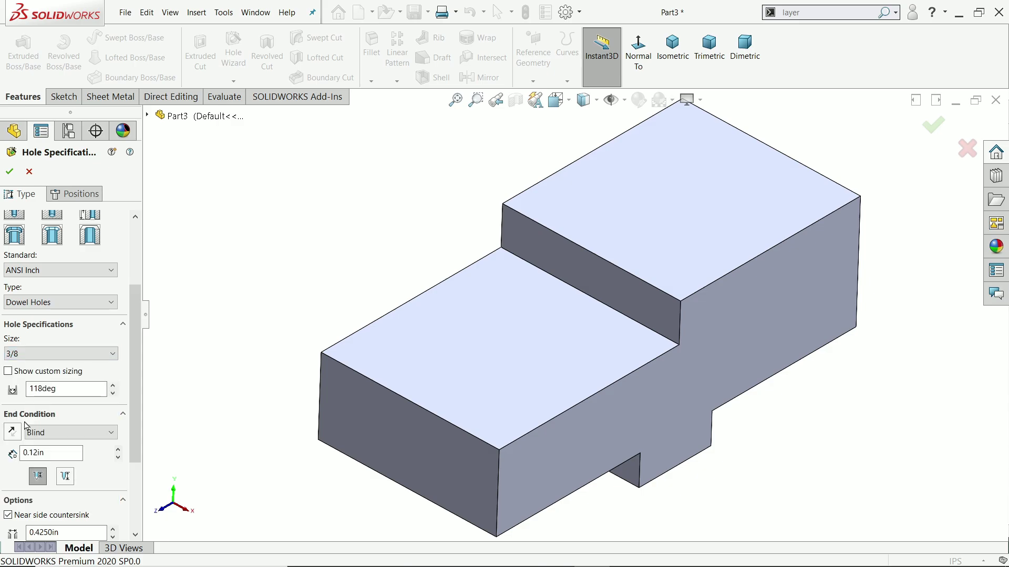
# Give the dowel hole a Blind depth of 0.75 in and turn off its near side countersink
pyautogui.click(57, 434)
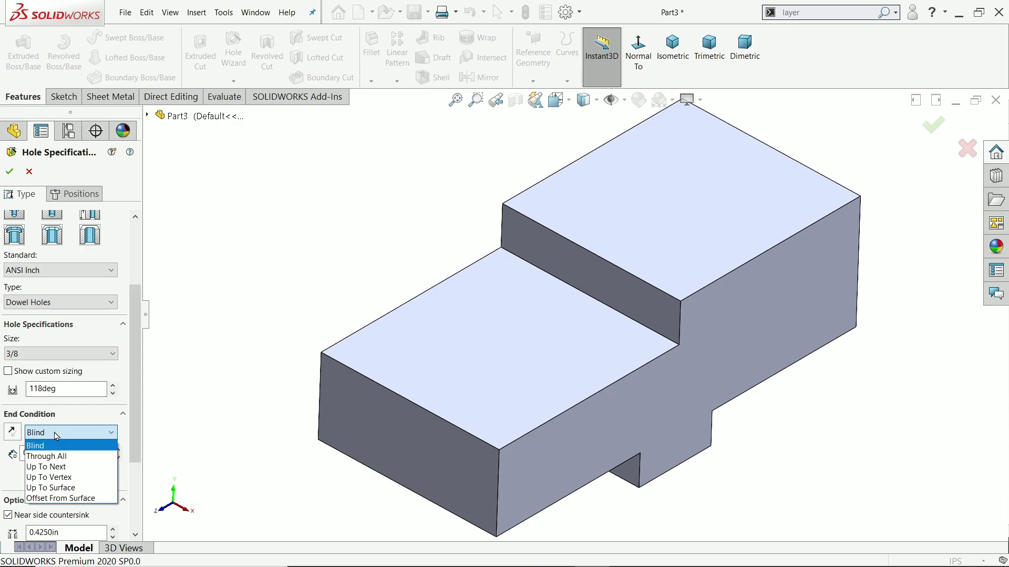
pyautogui.click(56, 435)
pyautogui.doubleClick(50, 453)
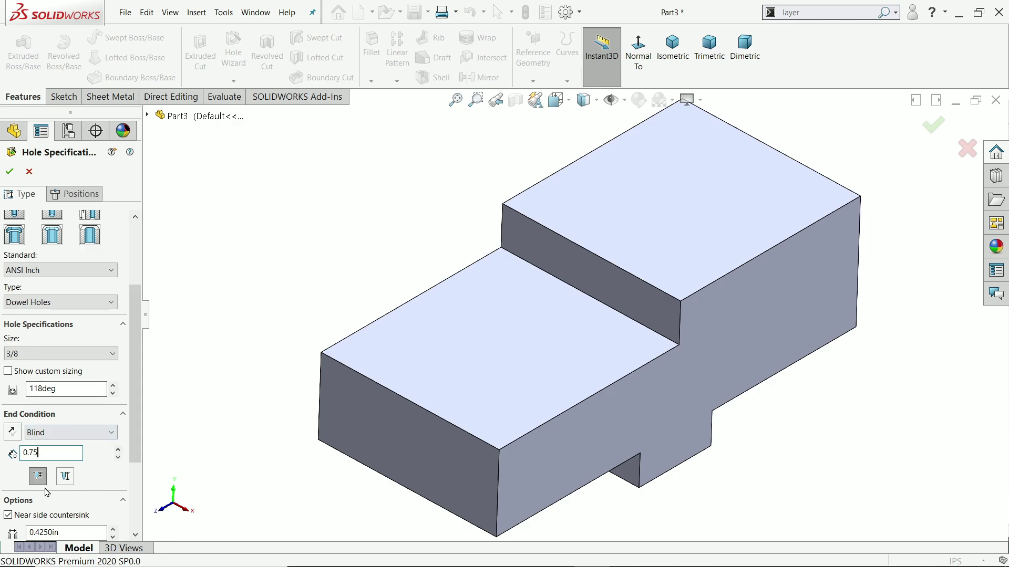
pyautogui.moveTo(138, 431); pyautogui.dragTo(136, 501)
pyautogui.click(10, 393)
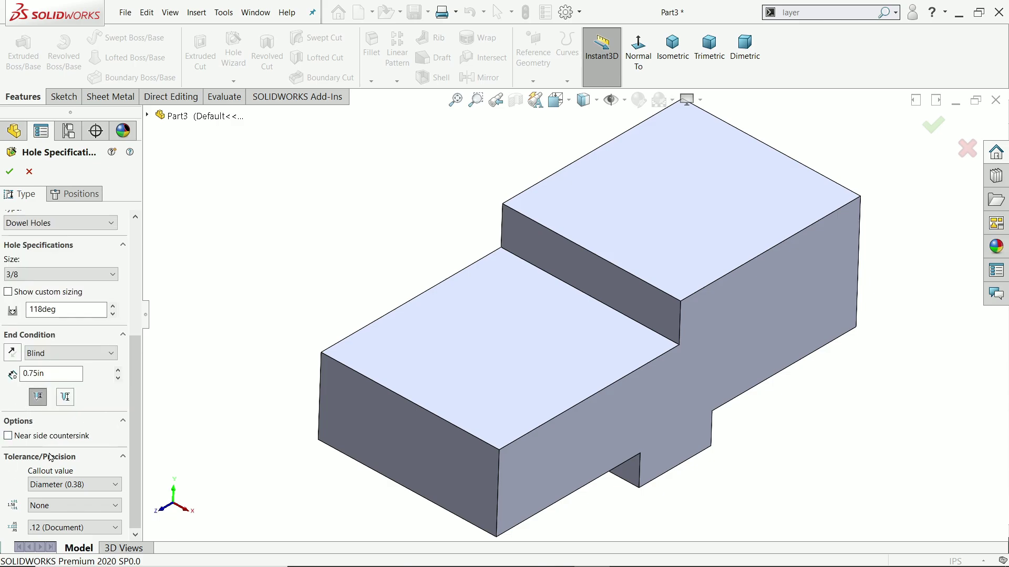
# Place the dowel hole on the block's stepped side face, within the taller end
pyautogui.click(76, 194)
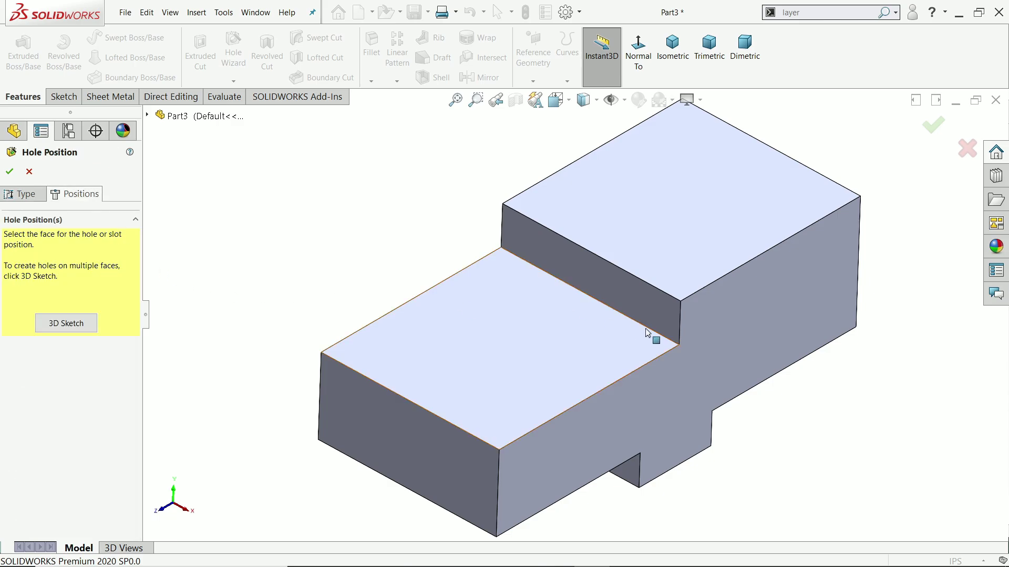
pyautogui.click(755, 337)
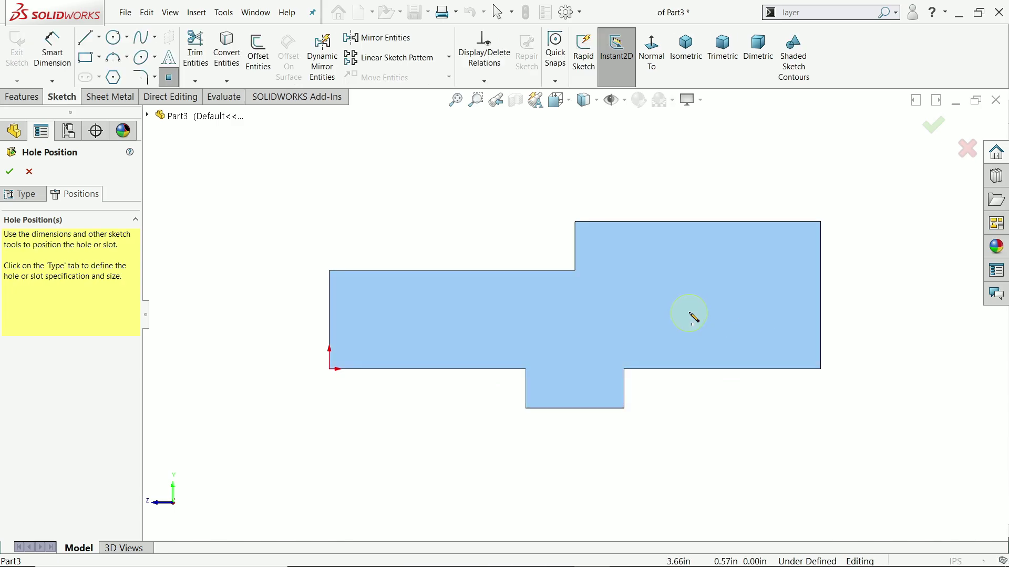
pyautogui.click(690, 314)
# Dimension the hole centre 0.44 in above the lower edge of the block's taller end
pyautogui.click(52, 52)
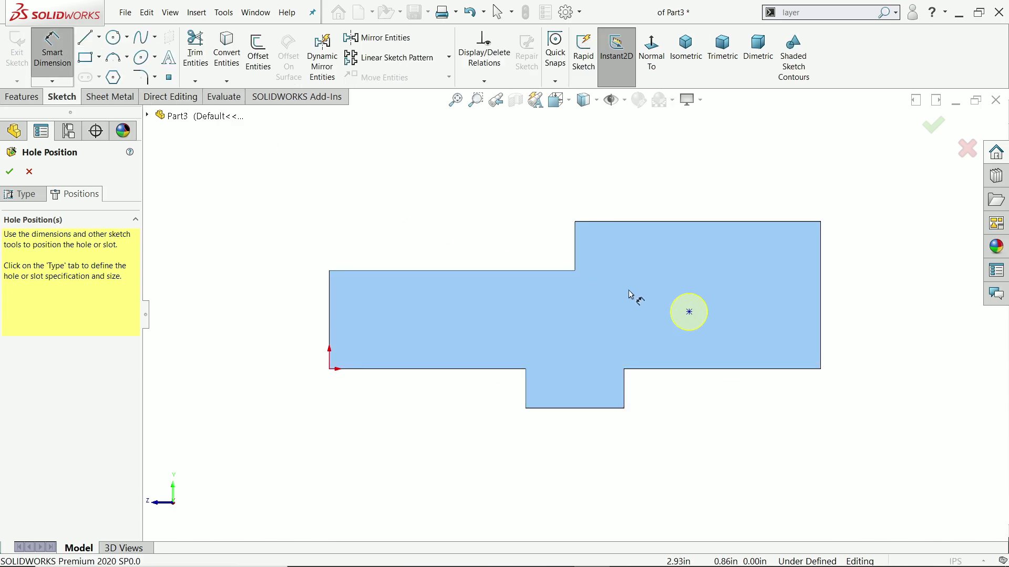
pyautogui.scroll(-1, 683, 320)
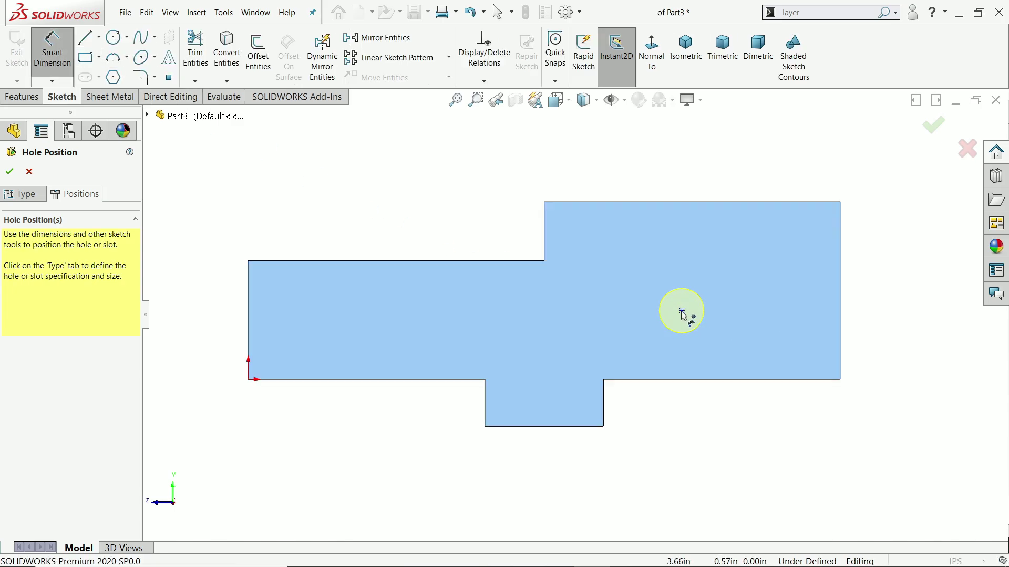
pyautogui.click(682, 311)
pyautogui.click(711, 380)
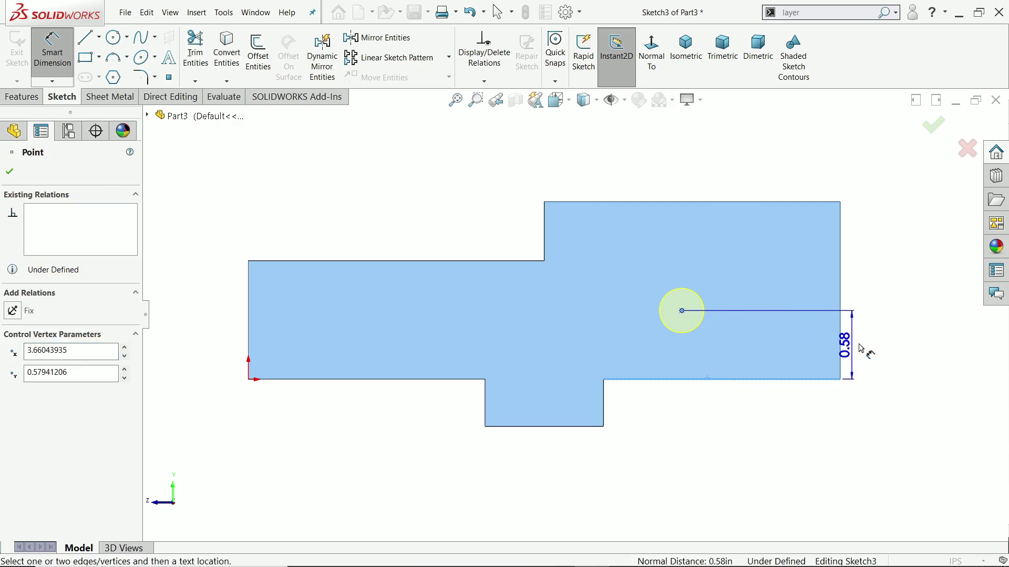
pyautogui.click(876, 341)
pyautogui.write('0.44')
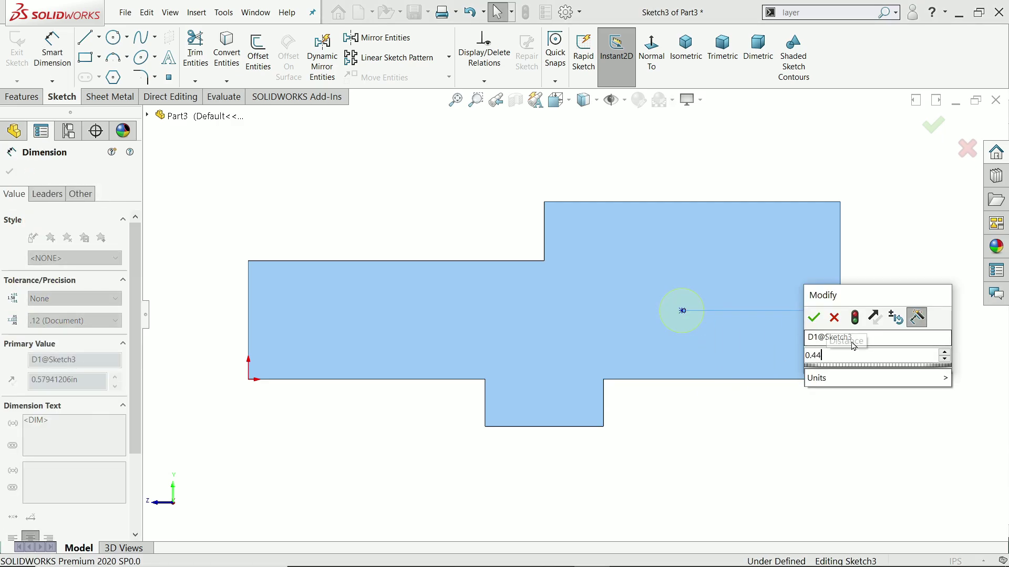
pyautogui.press('Return')
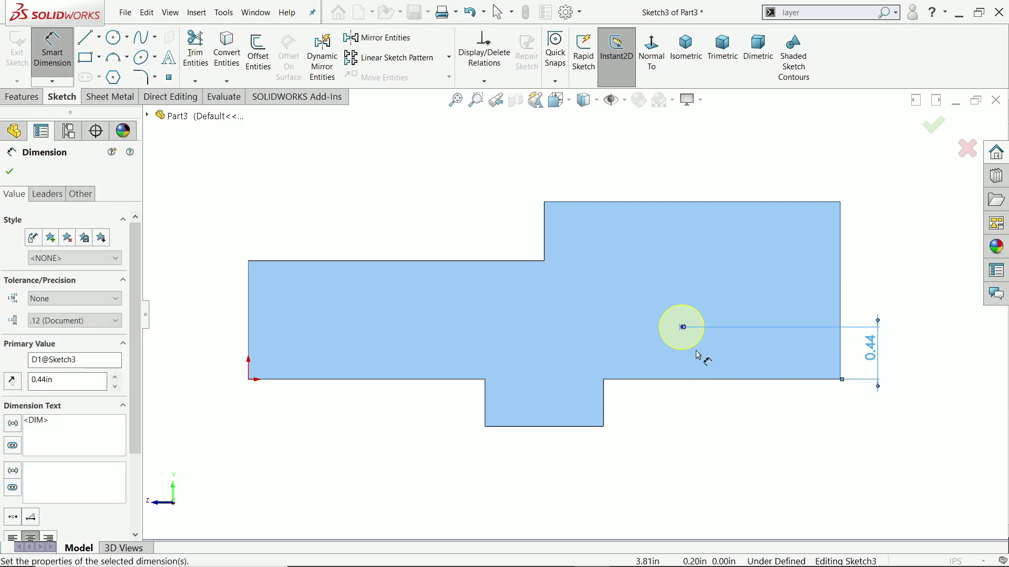
# Dimension the hole centre 0.75 in horizontally from the bottom tab's nearest vertical edge and finish the dowel hole
pyautogui.click(682, 328)
pyautogui.click(604, 410)
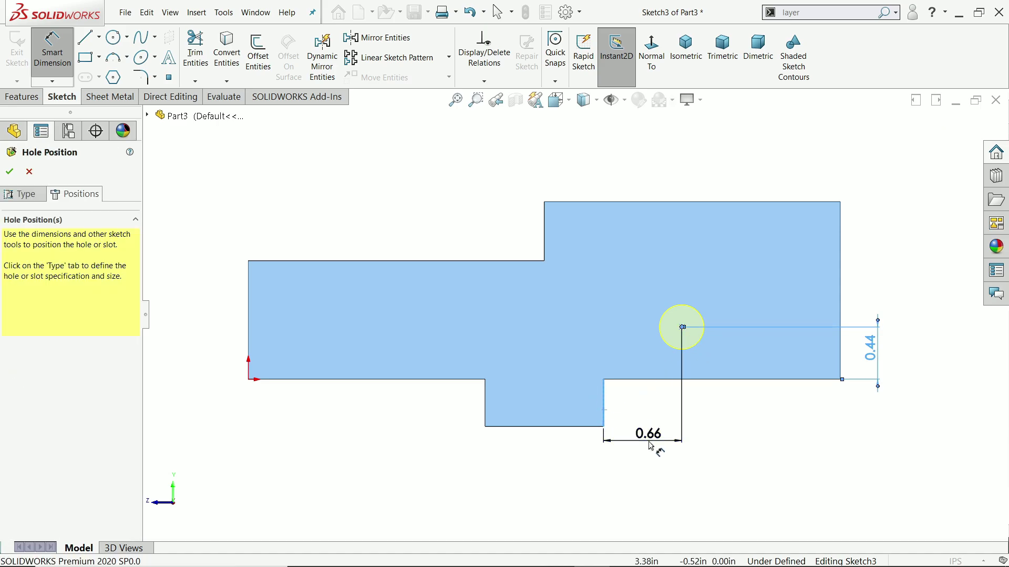
pyautogui.click(650, 446)
pyautogui.write('0.75')
pyautogui.press('Return')
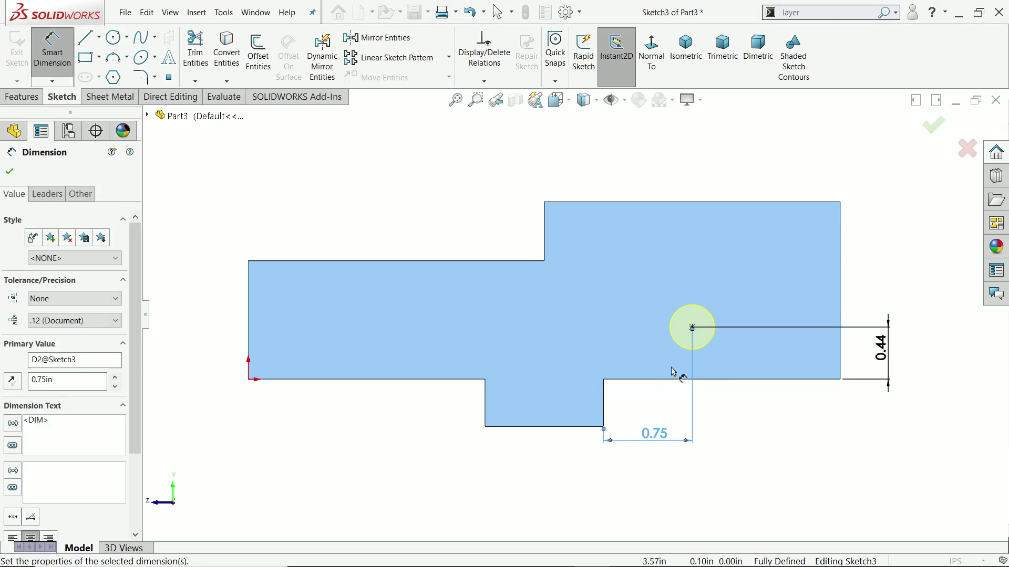
pyautogui.scroll(-2, 674, 372)
pyautogui.click(9, 173)
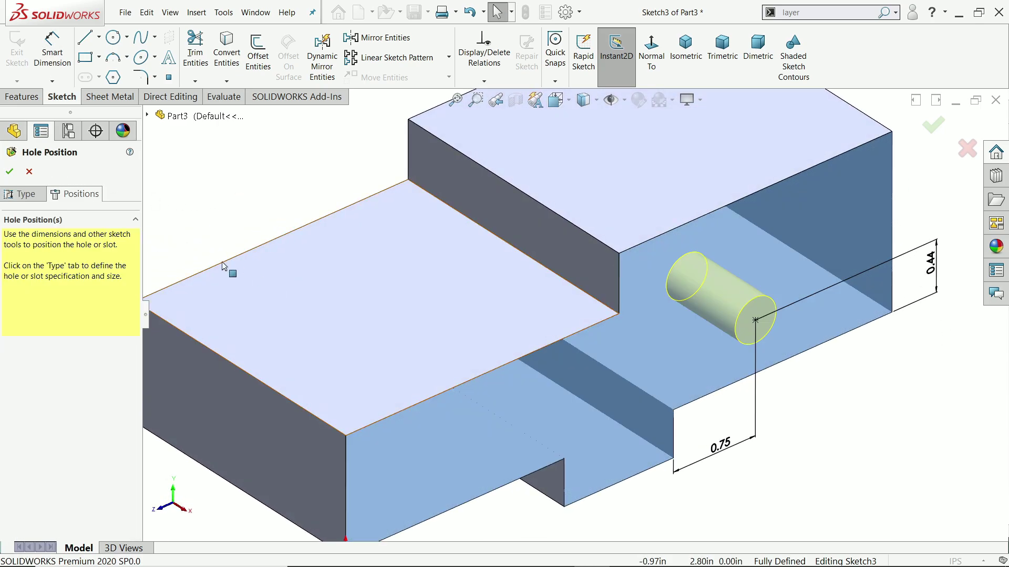
pyautogui.click(9, 171)
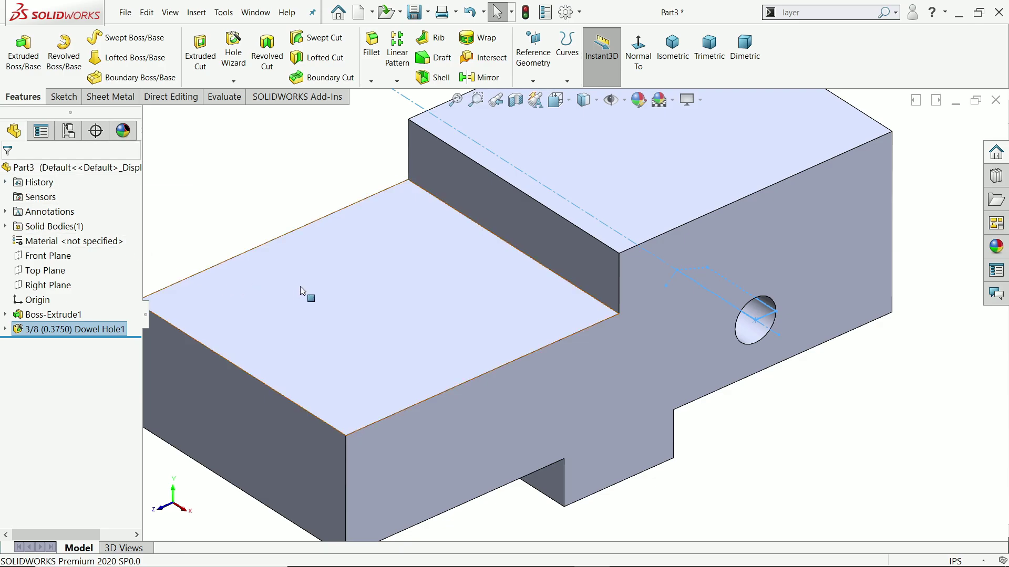
# Start a sketch on the side face opposite the dowel hole and flip the normal view to the hole's side
pyautogui.moveTo(323, 235)
pyautogui.mouseDown(button='middle')
pyautogui.moveTo(326, 219)
pyautogui.moveTo(373, 261)
pyautogui.moveTo(547, 318)
pyautogui.mouseUp(button='middle')
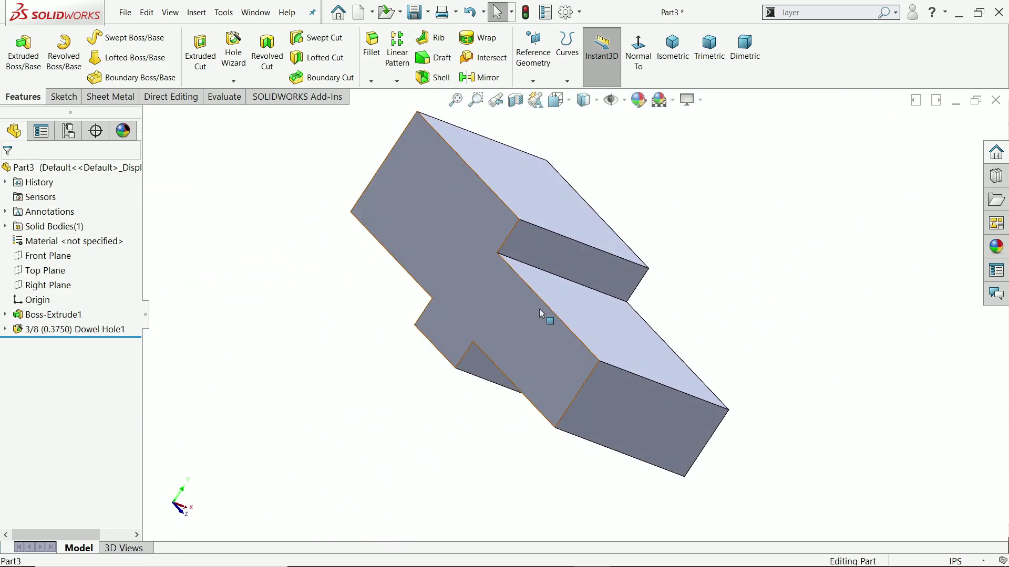
pyautogui.click(480, 237)
pyautogui.click(523, 202)
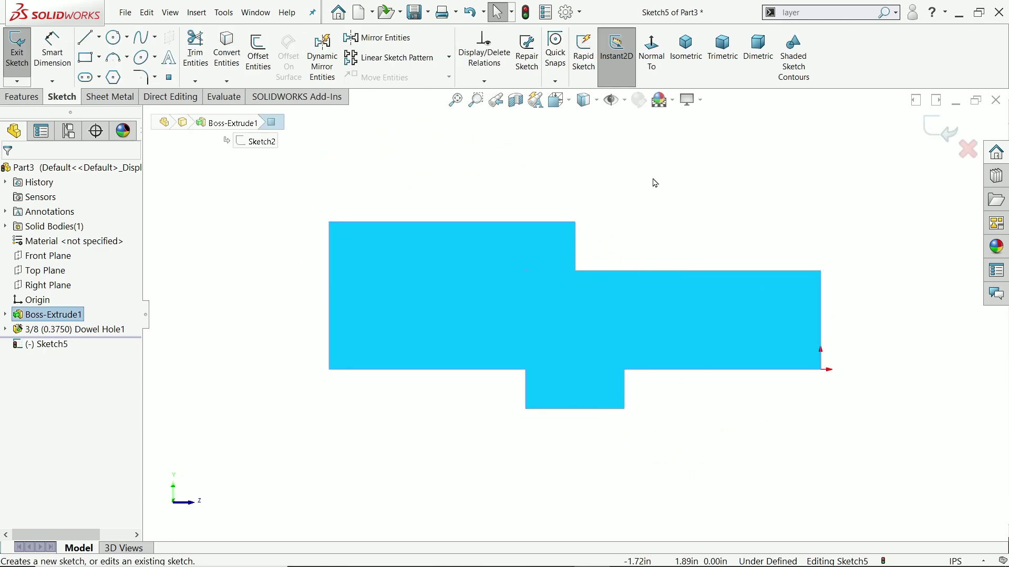
pyautogui.click(646, 63)
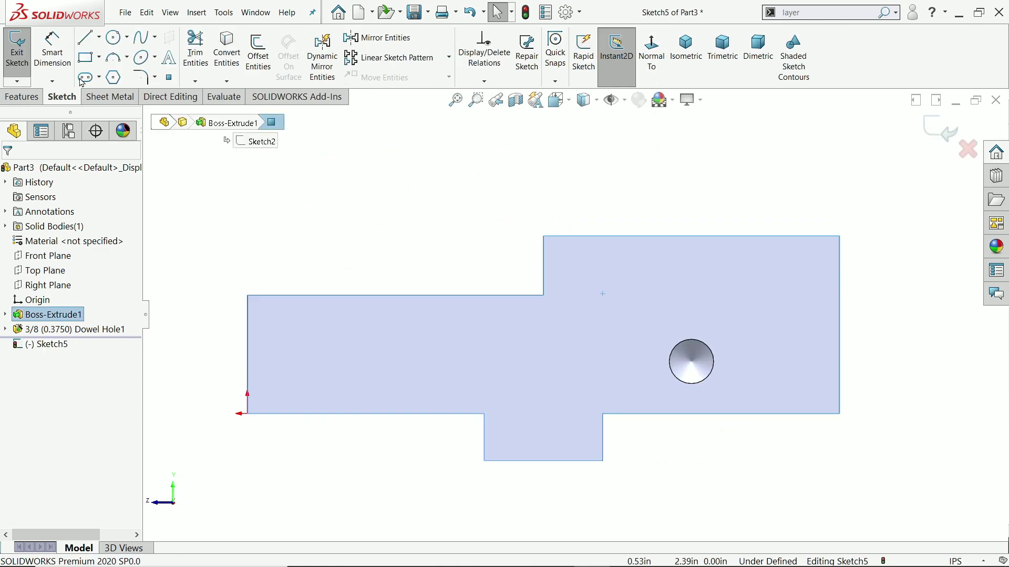
# Sketch a slanted line about 2.23 in long up from the lower step's top edge and a perpendicular line down to the raised top edge
pyautogui.click(85, 37)
pyautogui.scroll(-3, 512, 215)
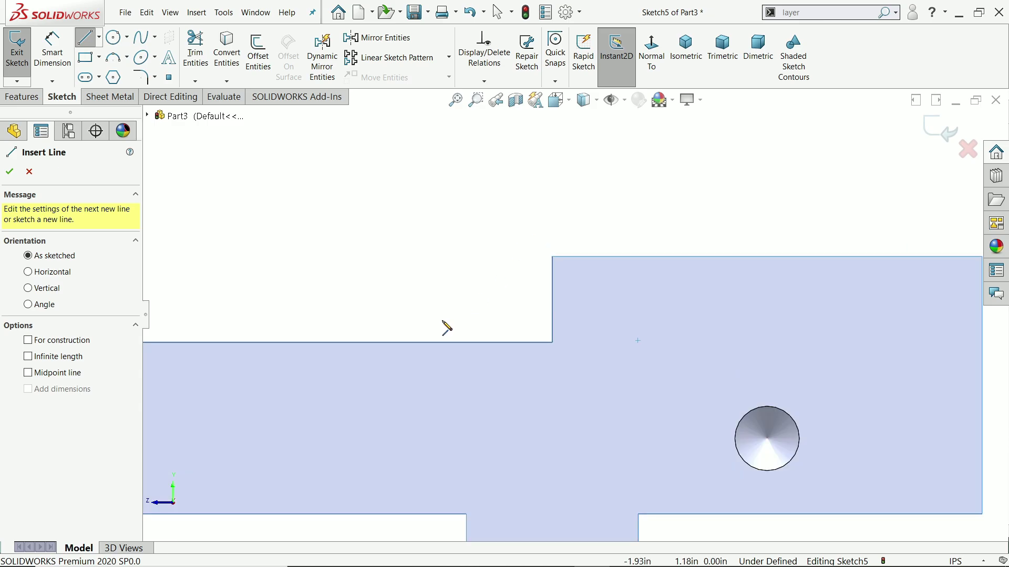
pyautogui.click(431, 342)
pyautogui.click(772, 169)
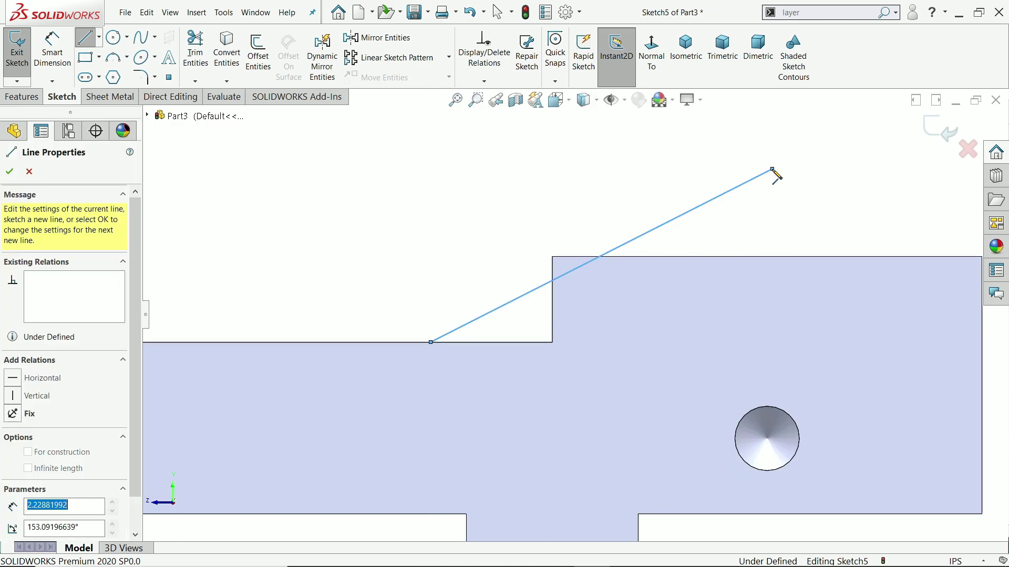
pyautogui.click(815, 256)
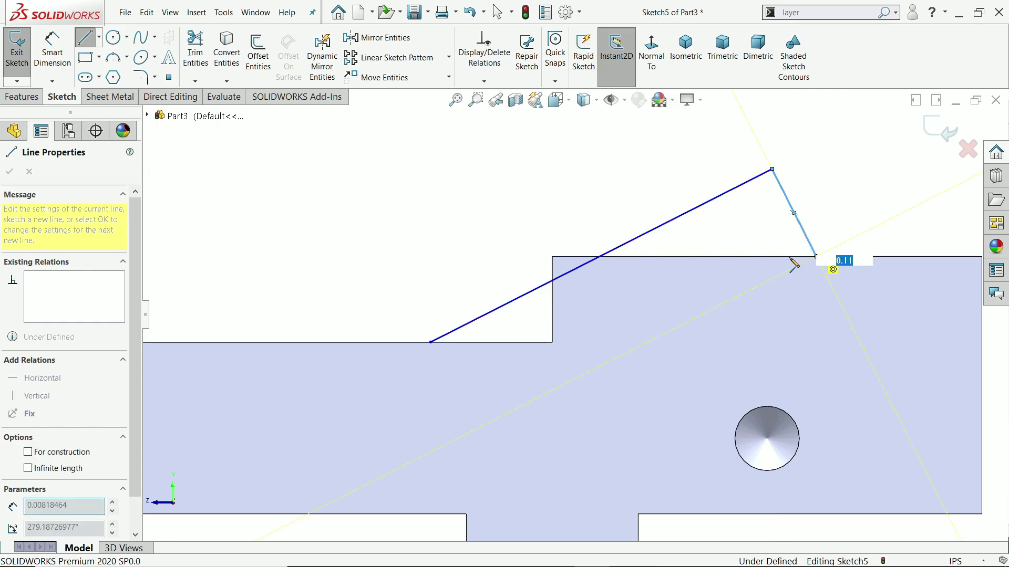
pyautogui.rightClick(678, 264)
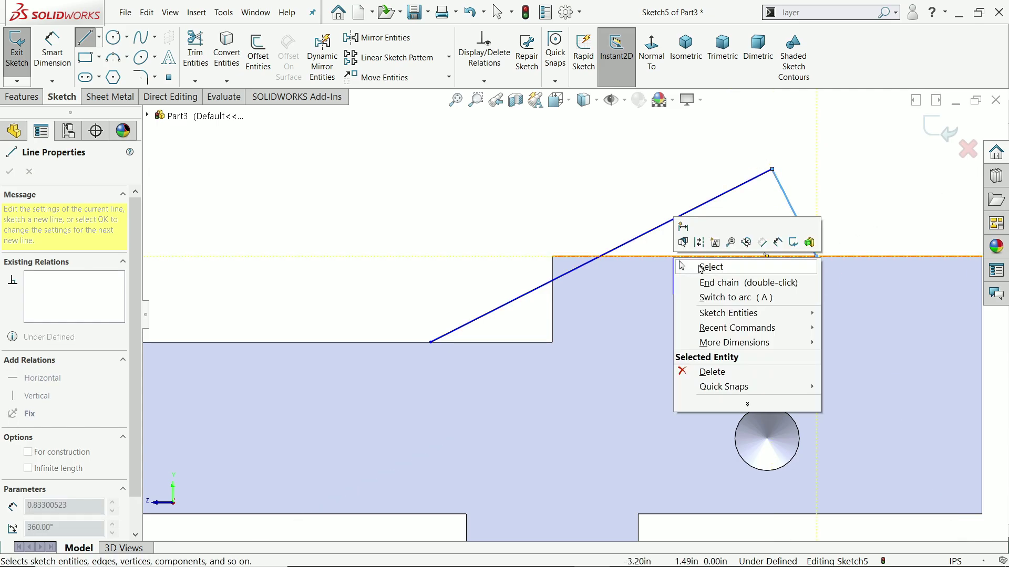
pyautogui.click(702, 280)
pyautogui.press('Escape')
# Dimension the slanted line's length as 1.88 in
pyautogui.press('f')
pyautogui.scroll(-2, 685, 359)
pyautogui.click(52, 50)
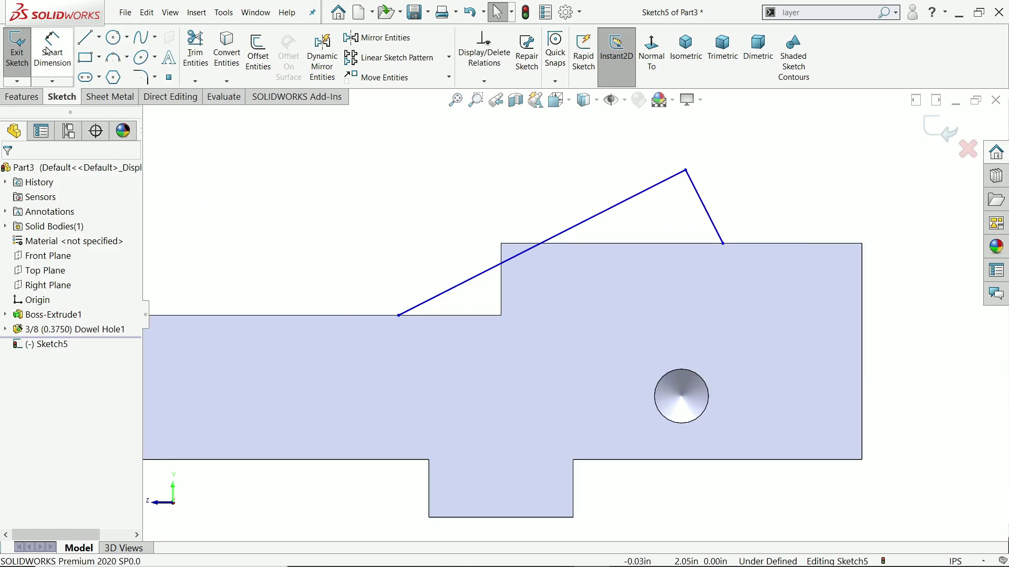
pyautogui.click(580, 224)
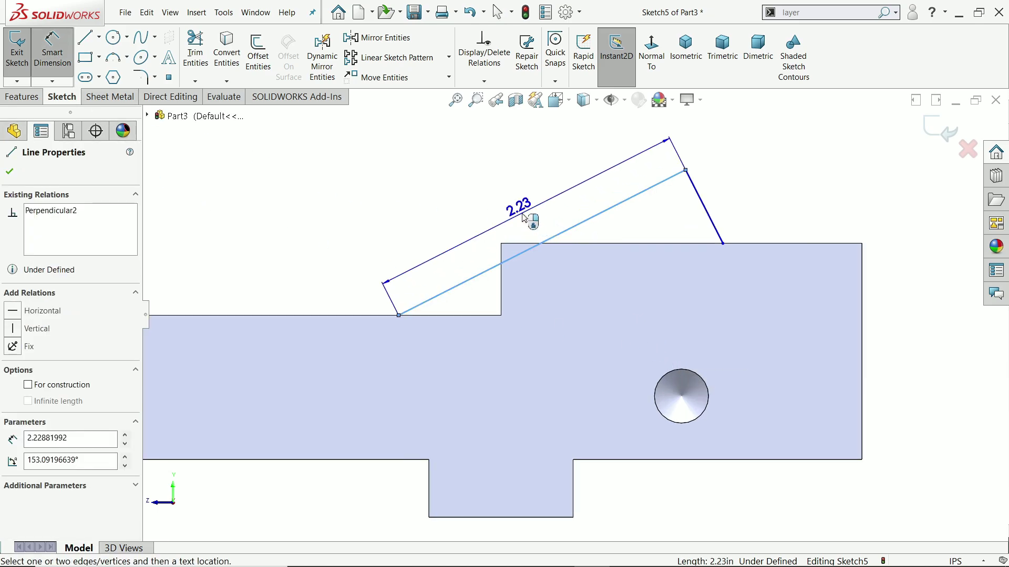
pyautogui.click(523, 215)
pyautogui.write('1.88')
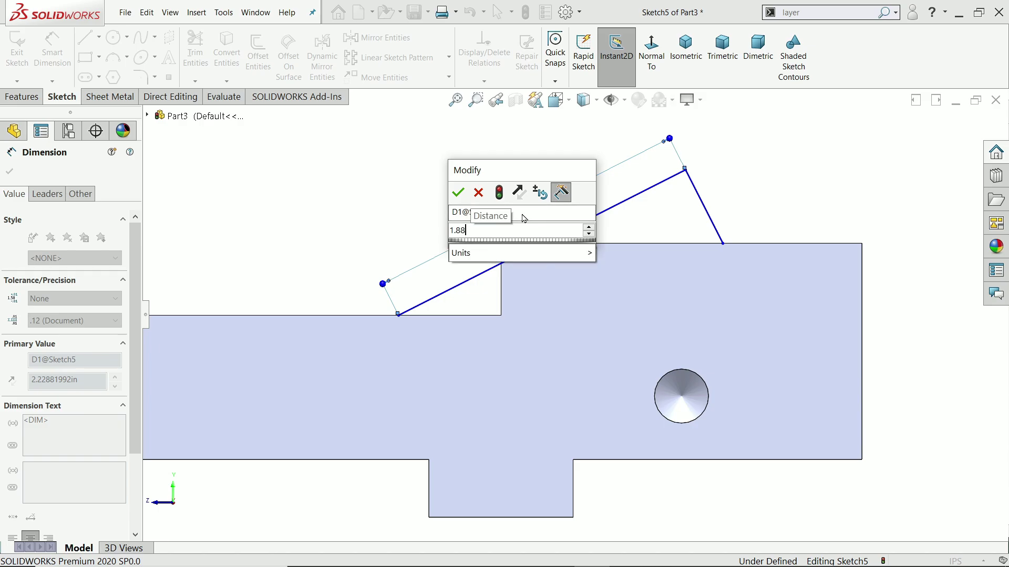
pyautogui.press('Return')
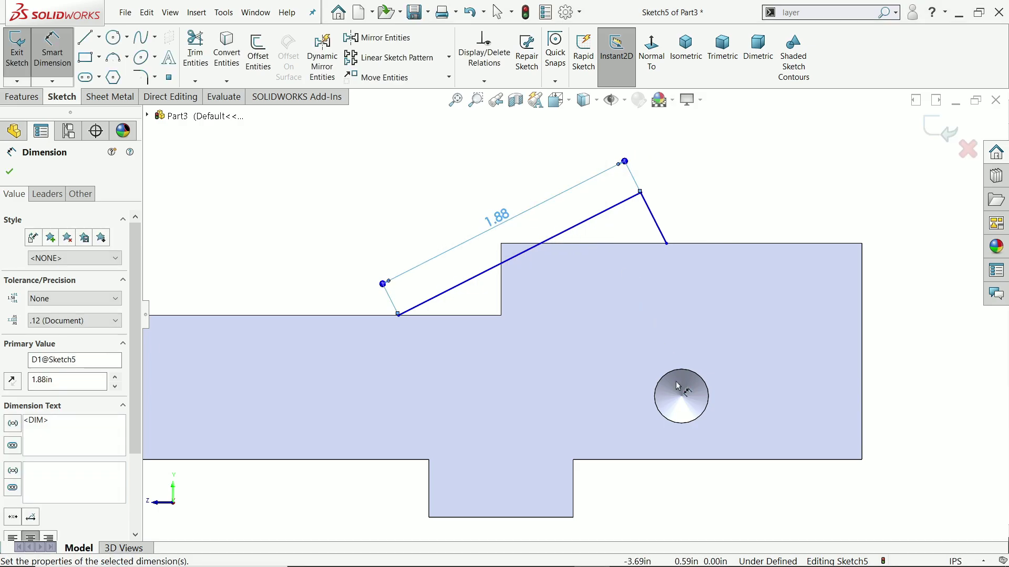
# Dimension the perpendicular distance from the dowel hole's centre to the slanted line as 1.3 in
pyautogui.click(705, 413)
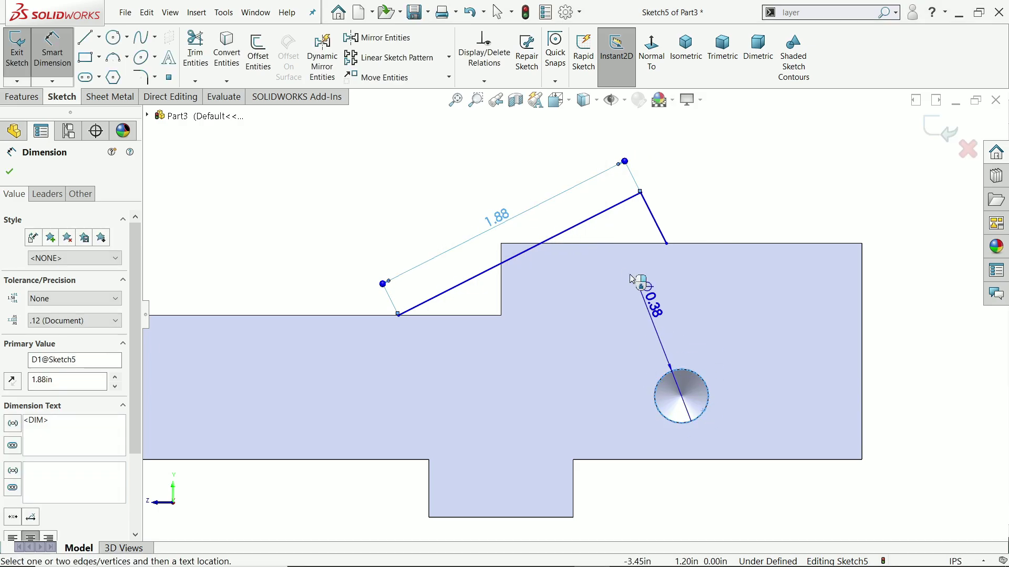
pyautogui.click(598, 222)
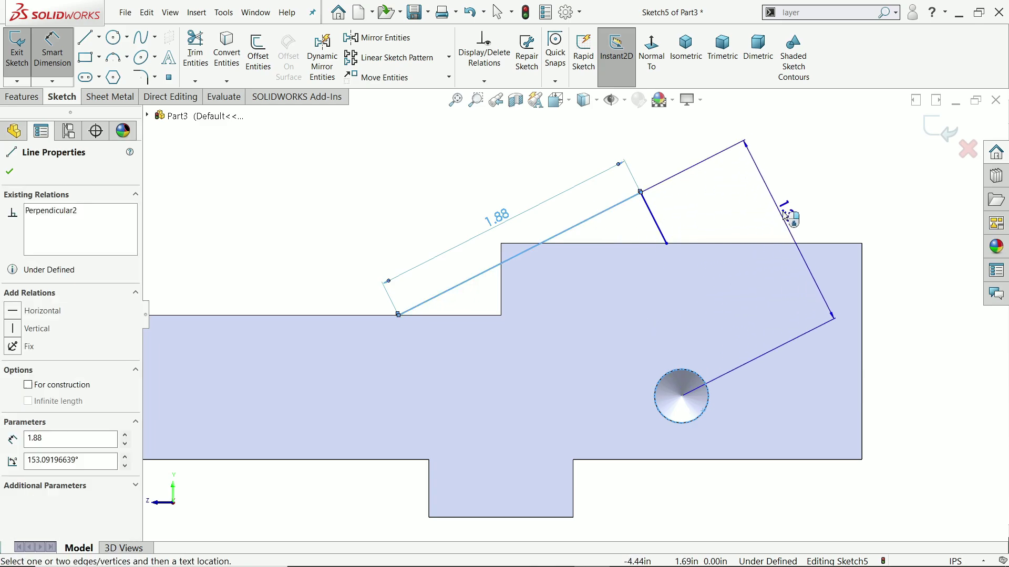
pyautogui.click(789, 207)
pyautogui.write('1.3')
pyautogui.press('Return')
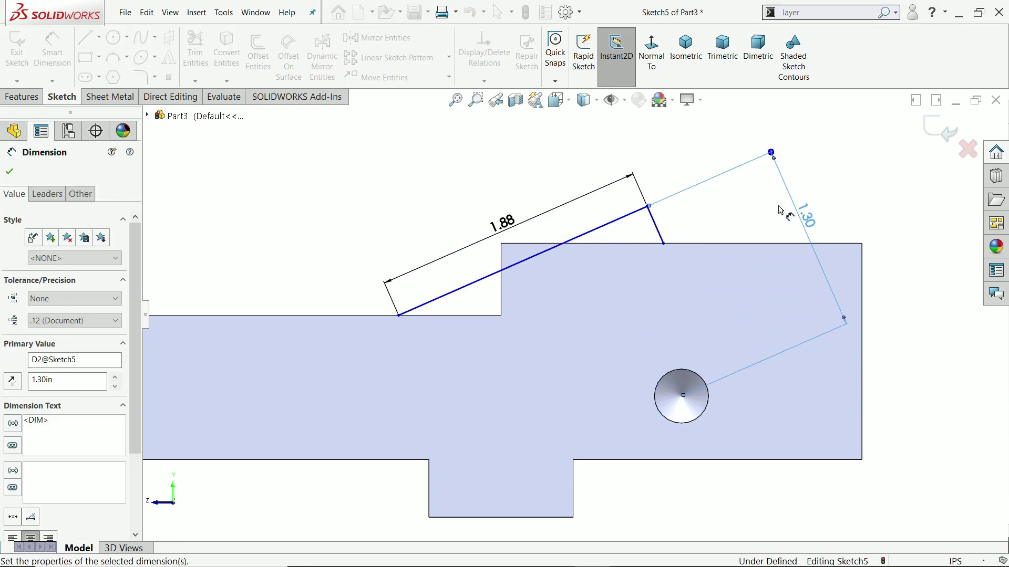
# Set the angle between the slanted line and the raised top edge to 30 degrees
pyautogui.scroll(-2, 661, 215)
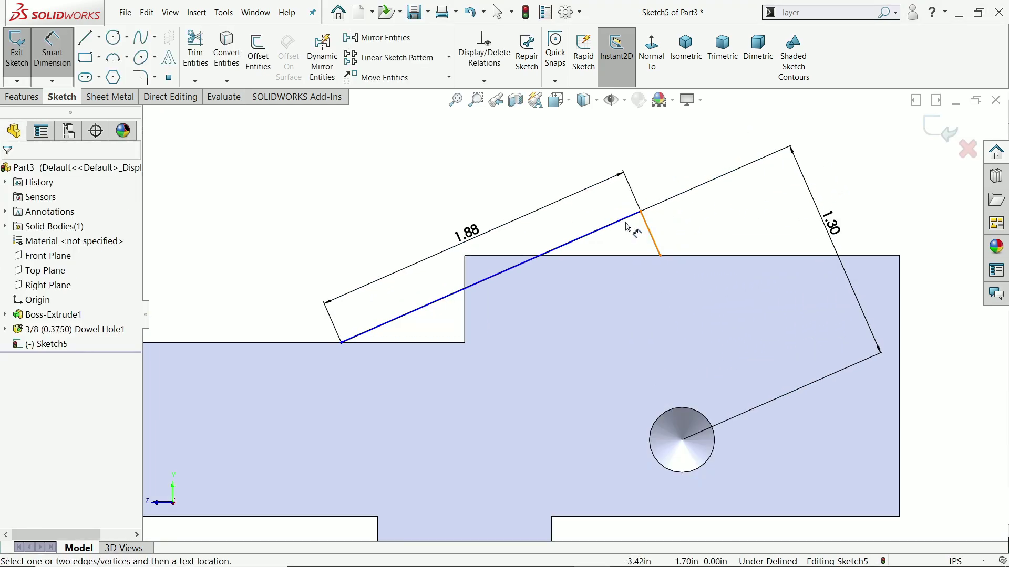
pyautogui.click(626, 225)
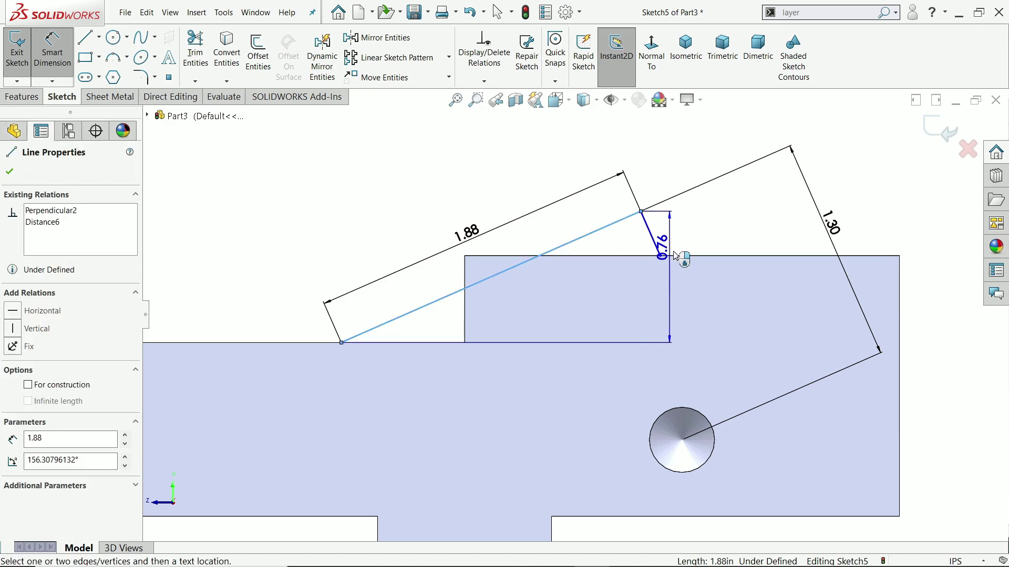
pyautogui.click(703, 256)
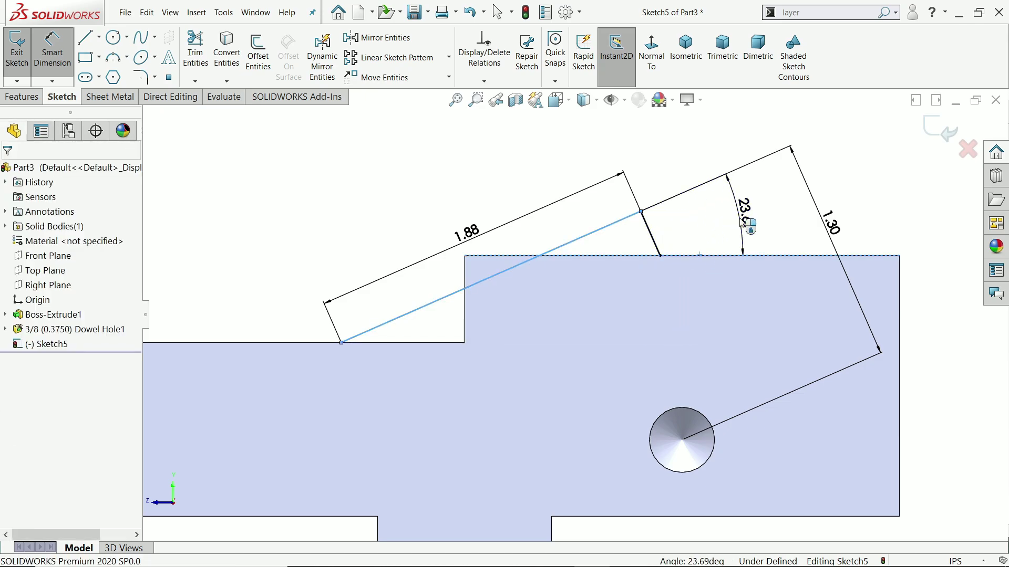
pyautogui.click(742, 231)
pyautogui.write('30')
pyautogui.press('Return')
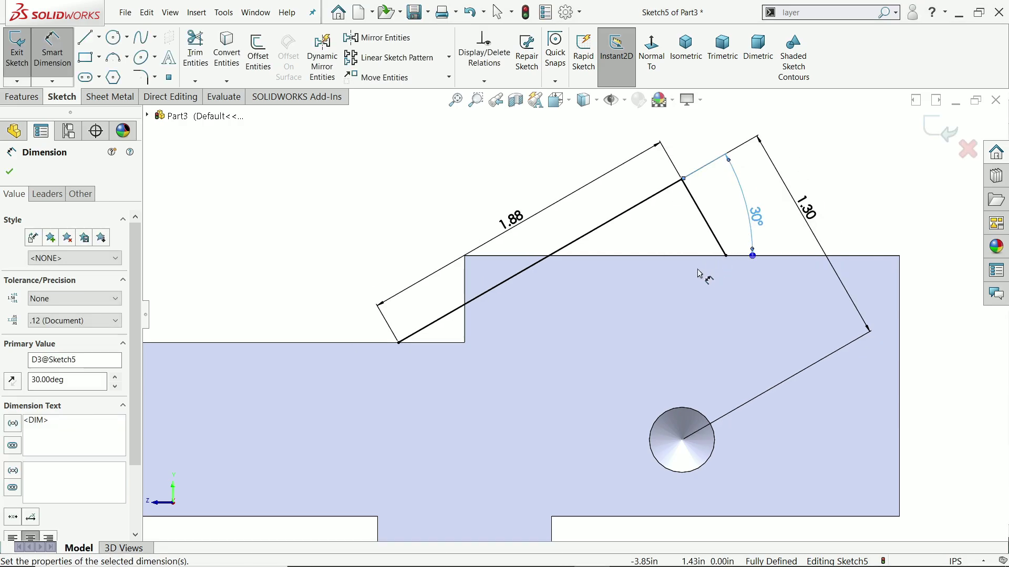
pyautogui.click(9, 173)
# Draw lines from the slanted line's lower end along the step to its inner corner, and up the riser to the slanted line
pyautogui.scroll(-3, 451, 345)
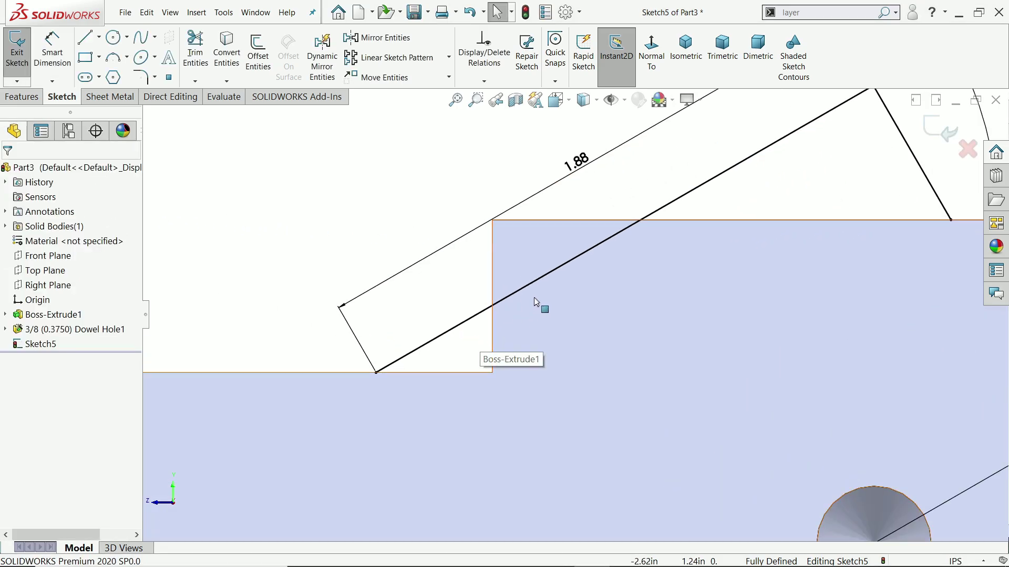
pyautogui.scroll(2, 577, 314)
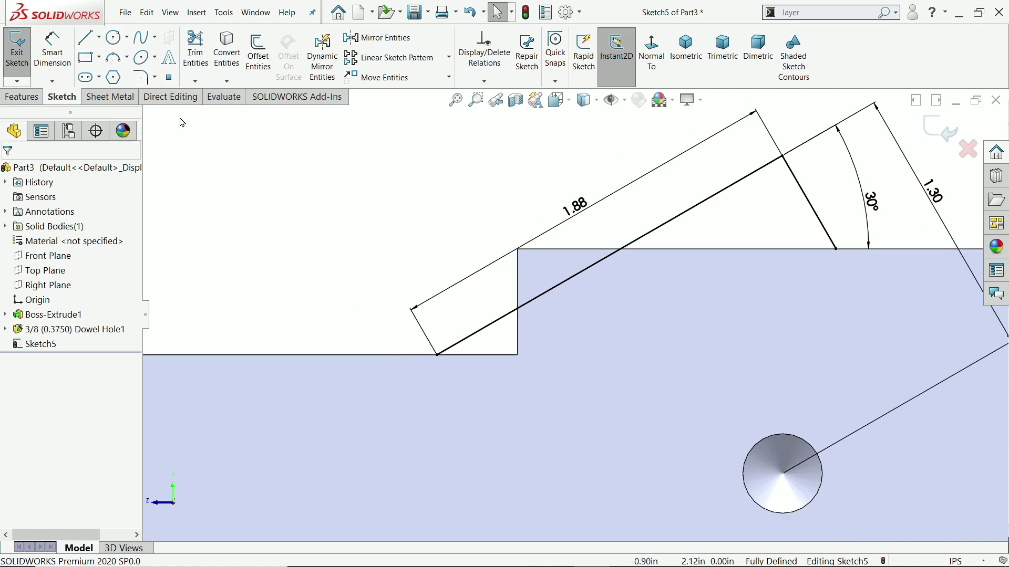
pyautogui.click(85, 37)
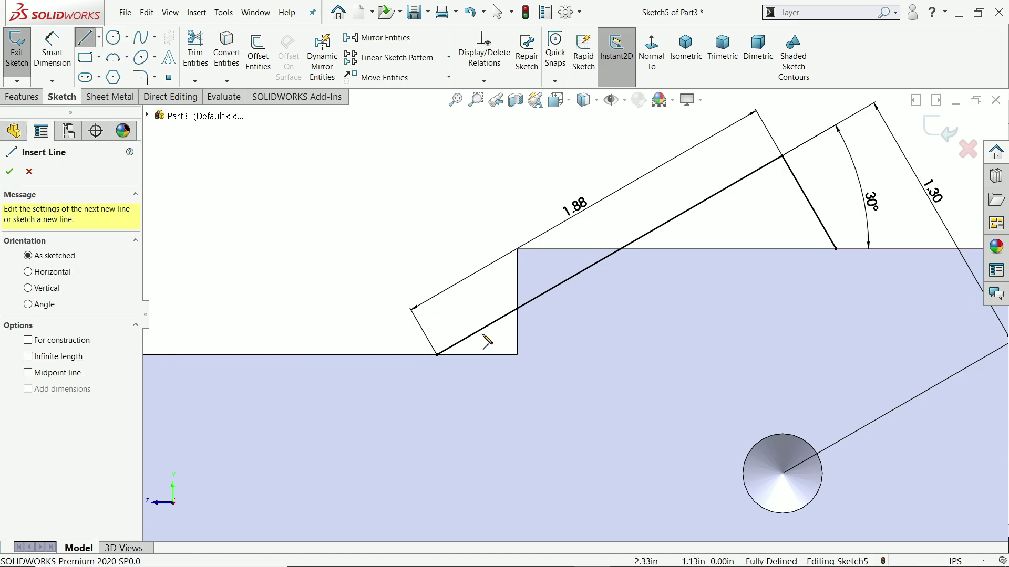
pyautogui.click(436, 355)
pyautogui.click(518, 355)
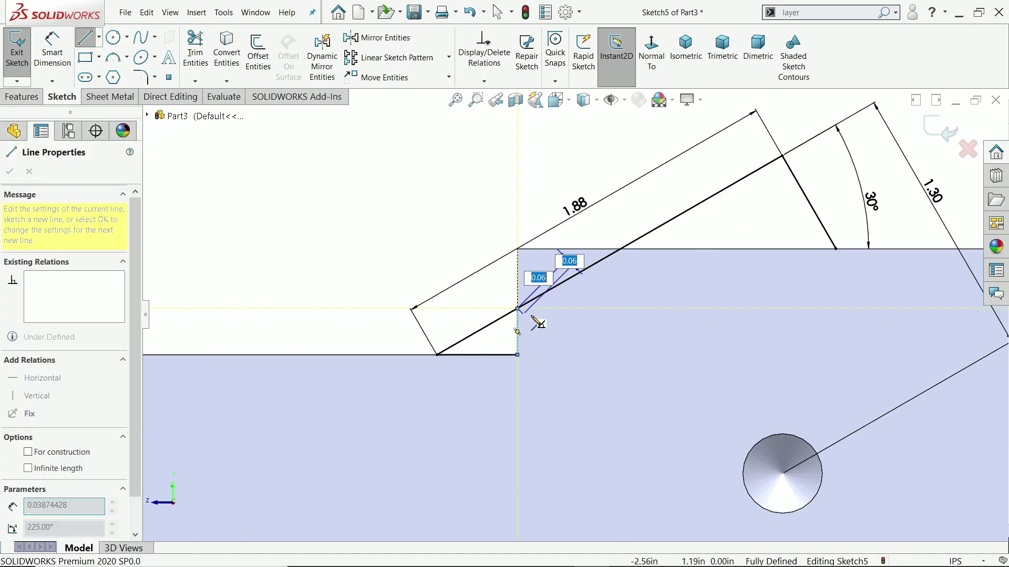
pyautogui.click(518, 309)
pyautogui.press('Escape')
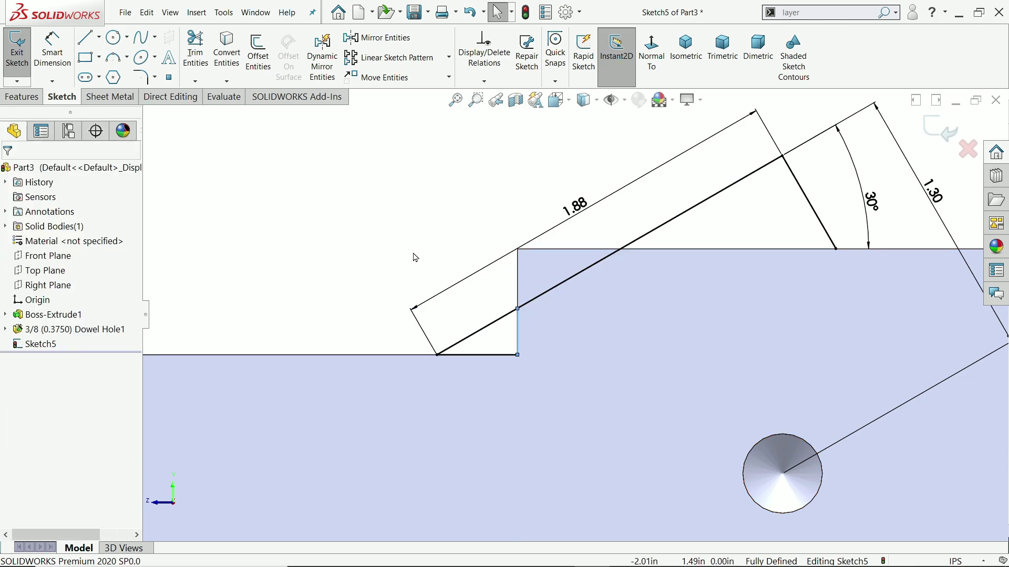
# Draw a line along the raised top edge from the end of the short perpendicular line to the slanted line
pyautogui.press('l')
pyautogui.scroll(-3, 882, 174)
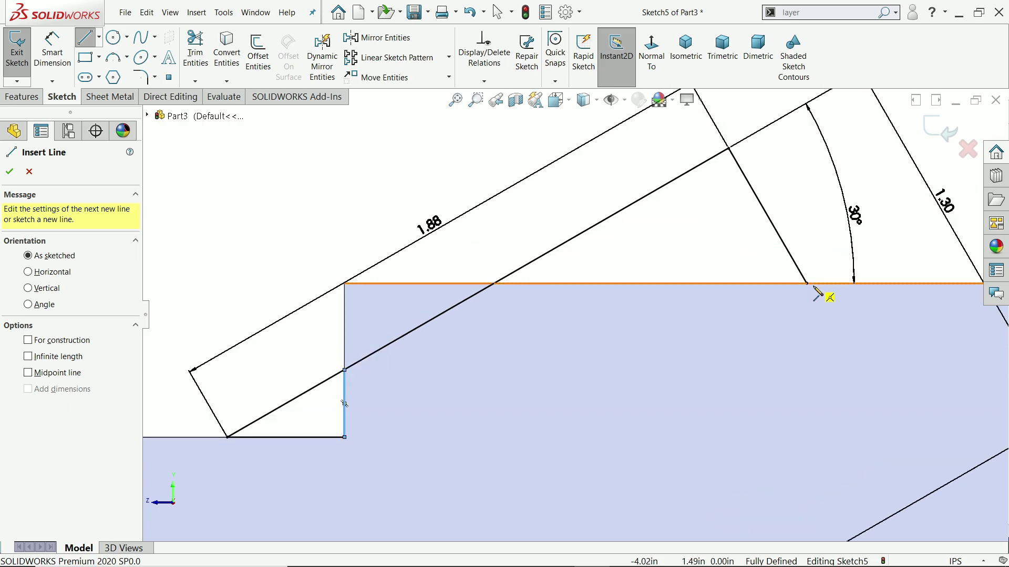
pyautogui.click(807, 285)
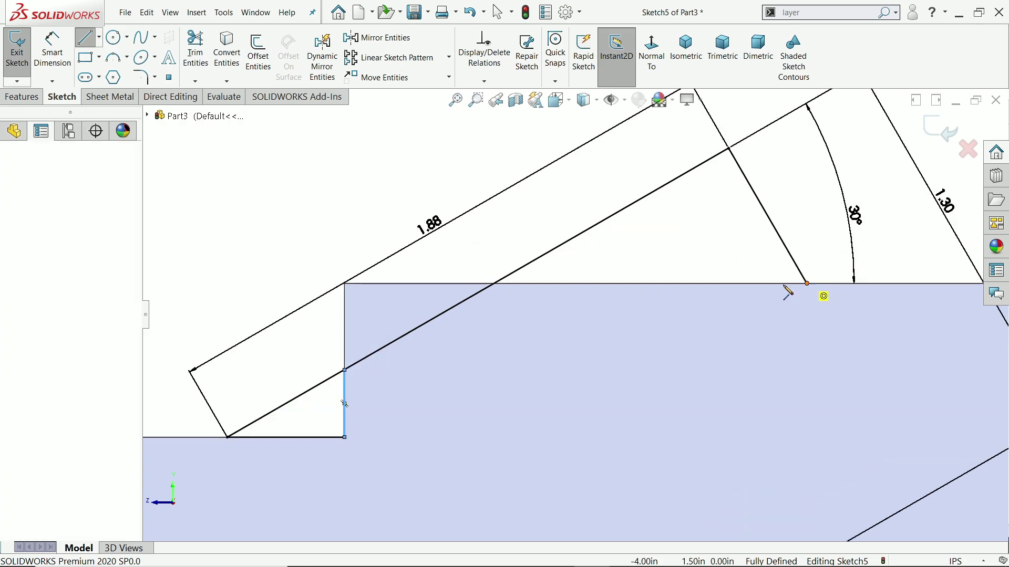
pyautogui.click(494, 284)
pyautogui.rightClick(517, 202)
pyautogui.click(528, 235)
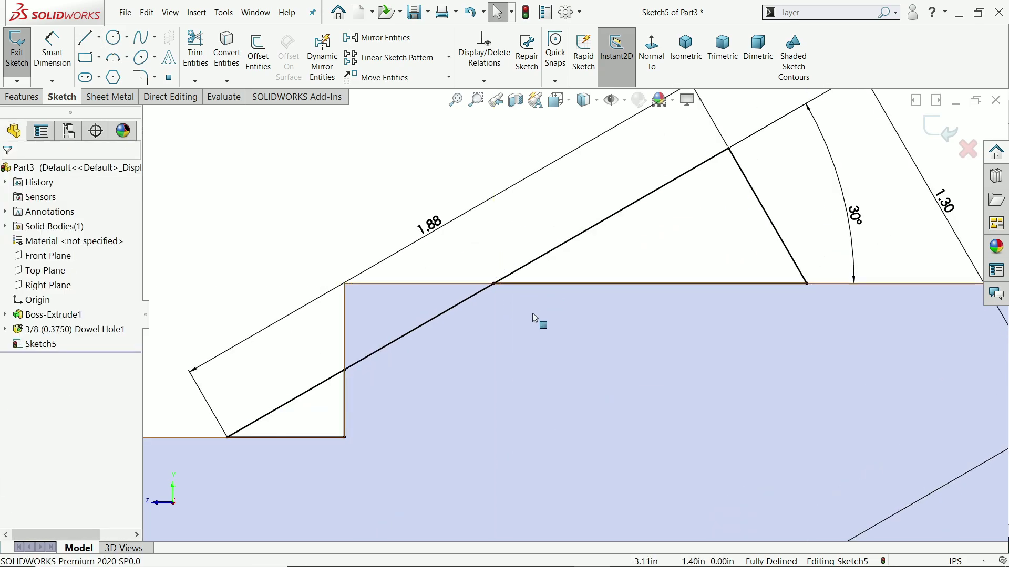
# Start a boss extrusion of the sketch in isometric view and choose the two triangular regions outside the block as contours
pyautogui.scroll(3, 535, 316)
pyautogui.scroll(-4, 570, 360)
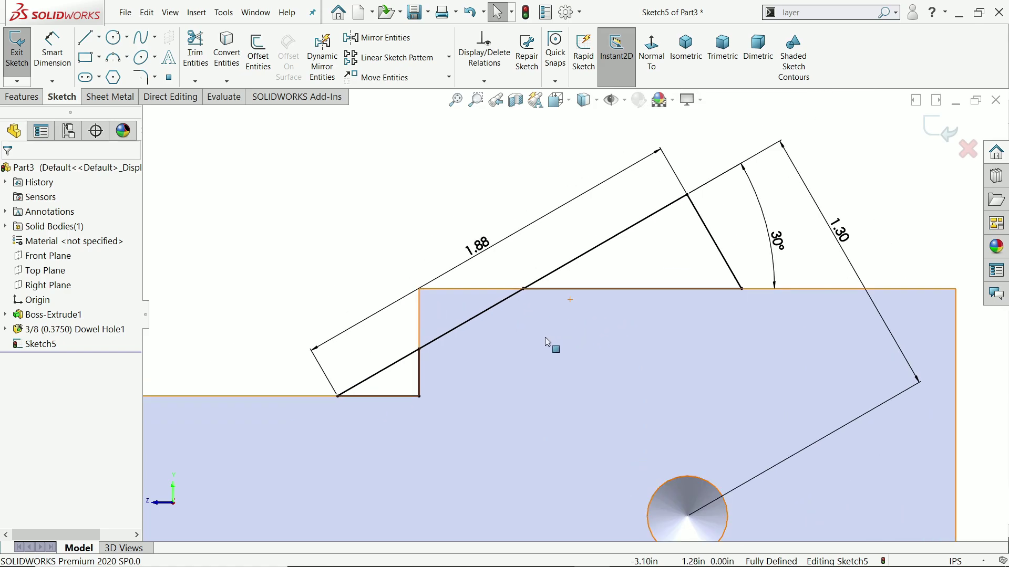
pyautogui.scroll(1, 441, 325)
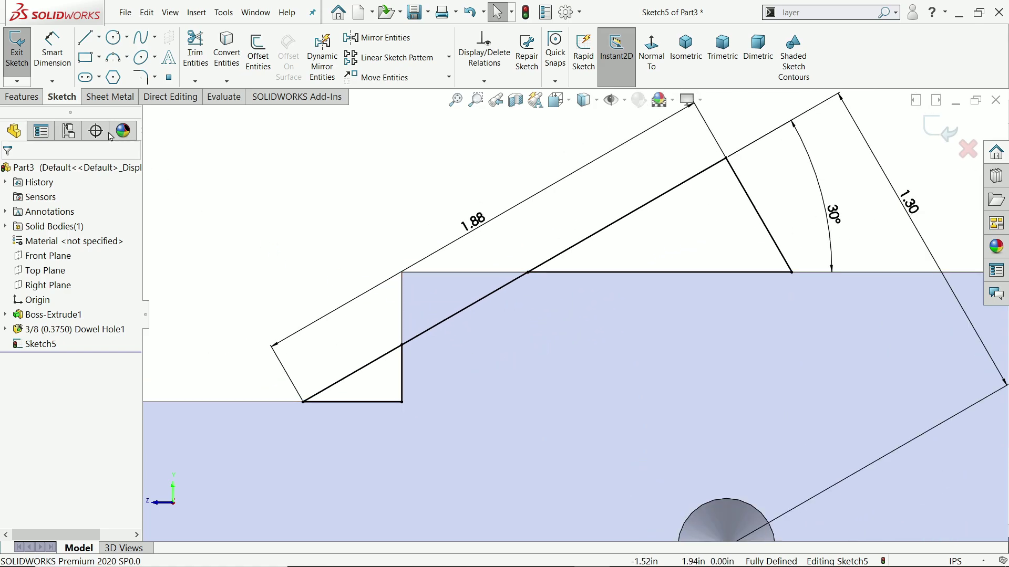
pyautogui.click(22, 97)
pyautogui.click(32, 60)
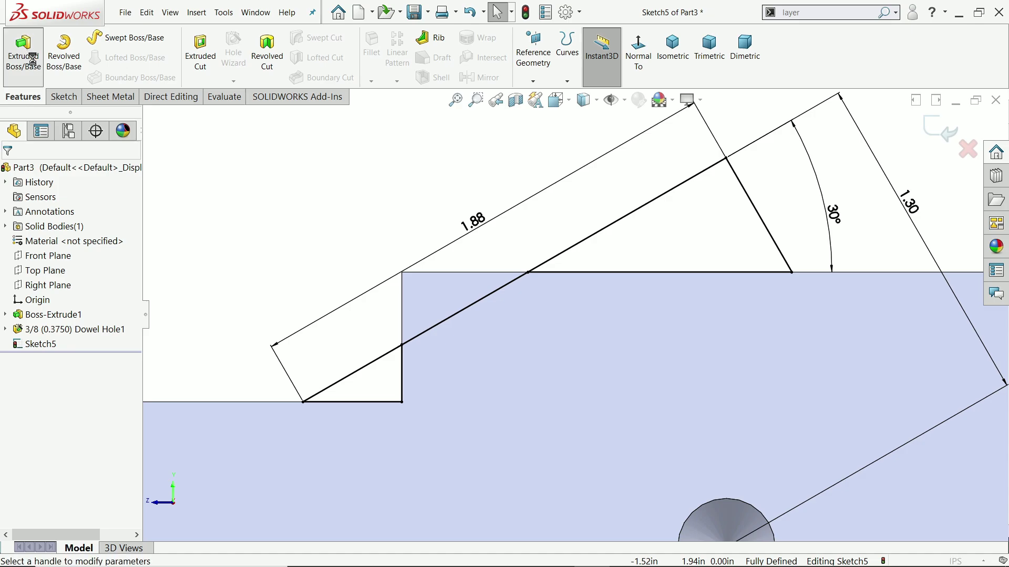
pyautogui.click(674, 50)
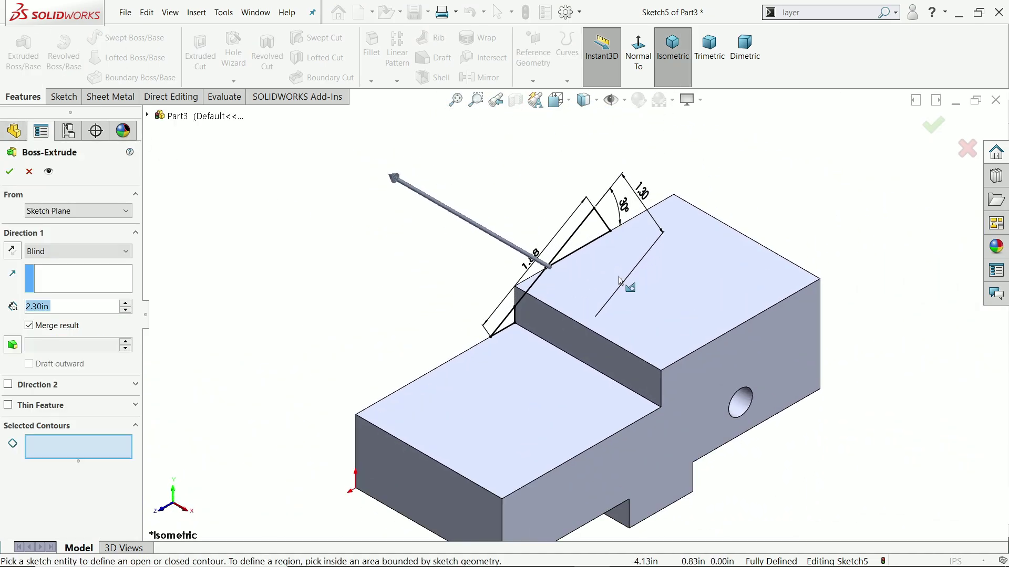
pyautogui.scroll(-3, 500, 339)
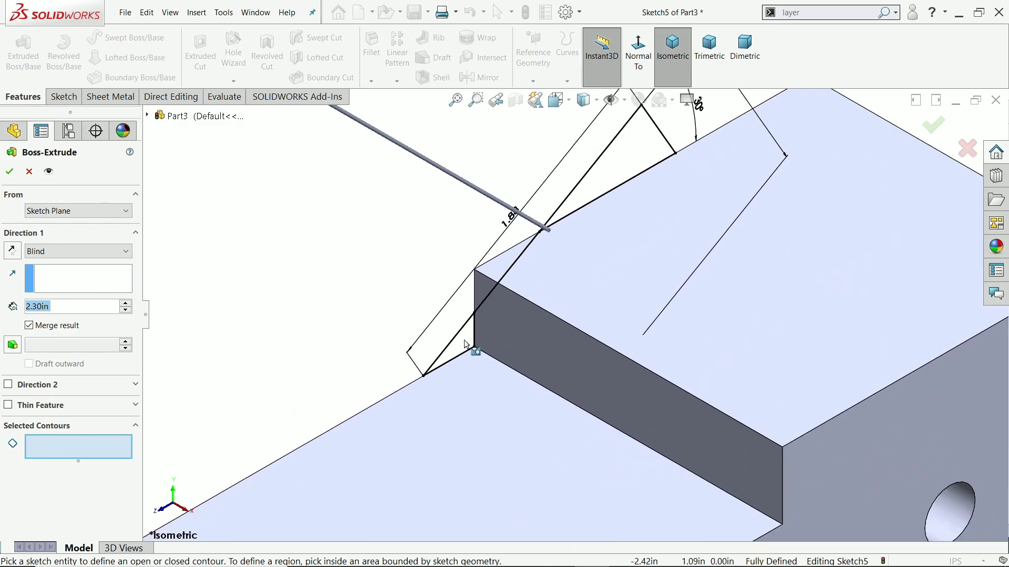
pyautogui.click(467, 341)
pyautogui.click(612, 166)
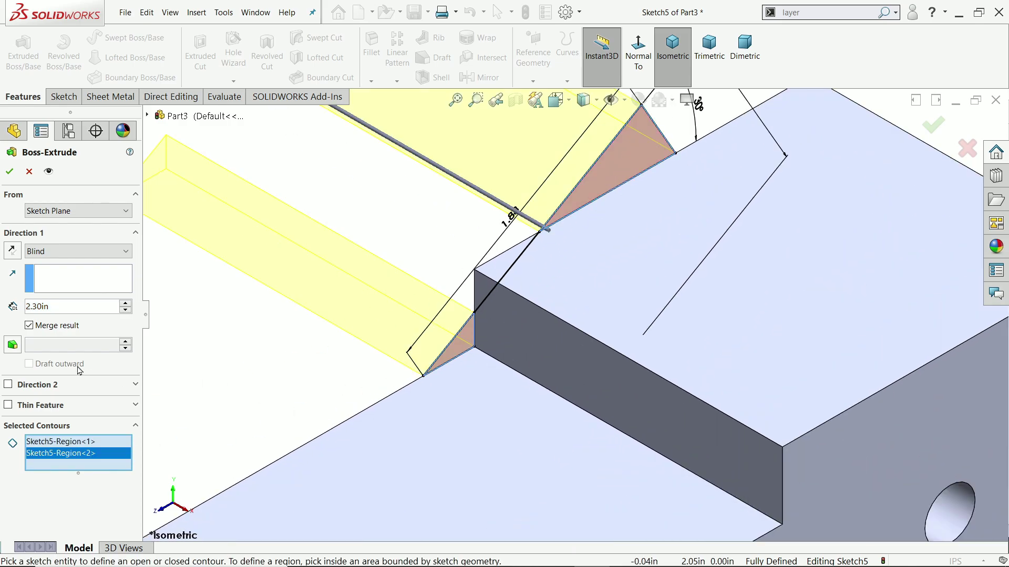
# Extrude the two triangular regions 1.4 in with the direction reversed so they run across the block
pyautogui.moveTo(61, 311); pyautogui.dragTo(14, 304)
pyautogui.write('1.4')
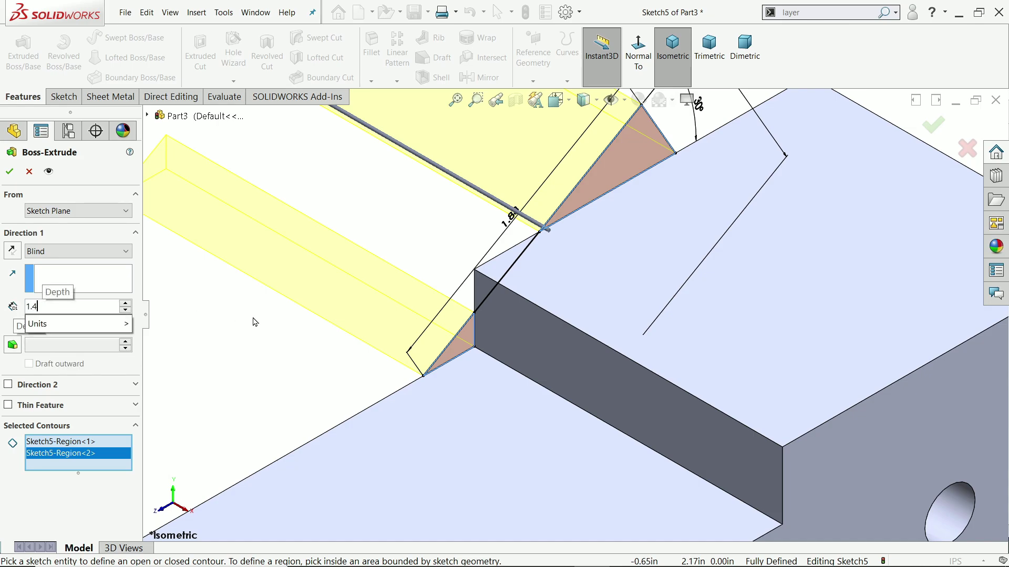
pyautogui.press('Return')
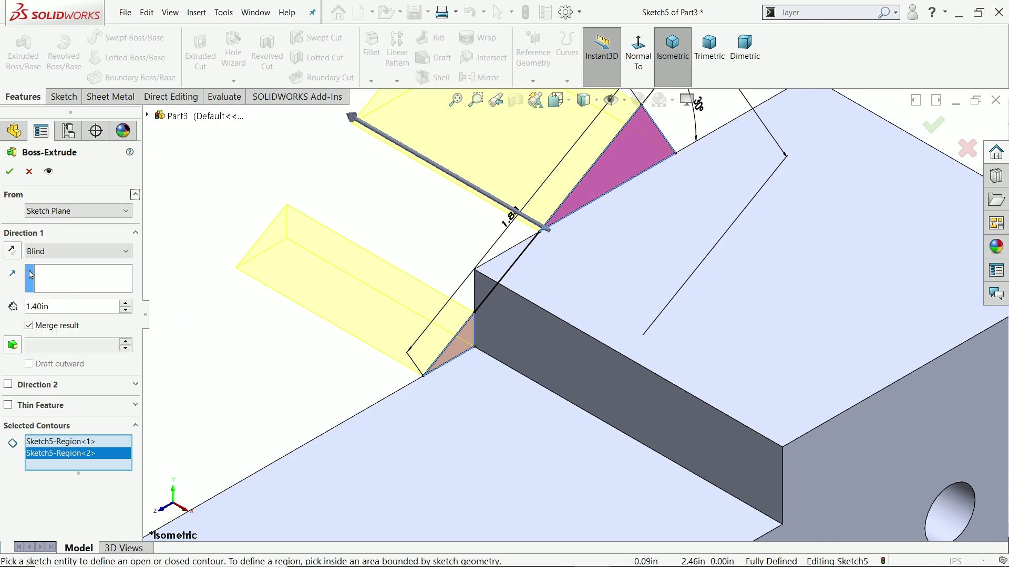
pyautogui.click(12, 251)
pyautogui.scroll(3, 368, 346)
pyautogui.scroll(-2, 578, 389)
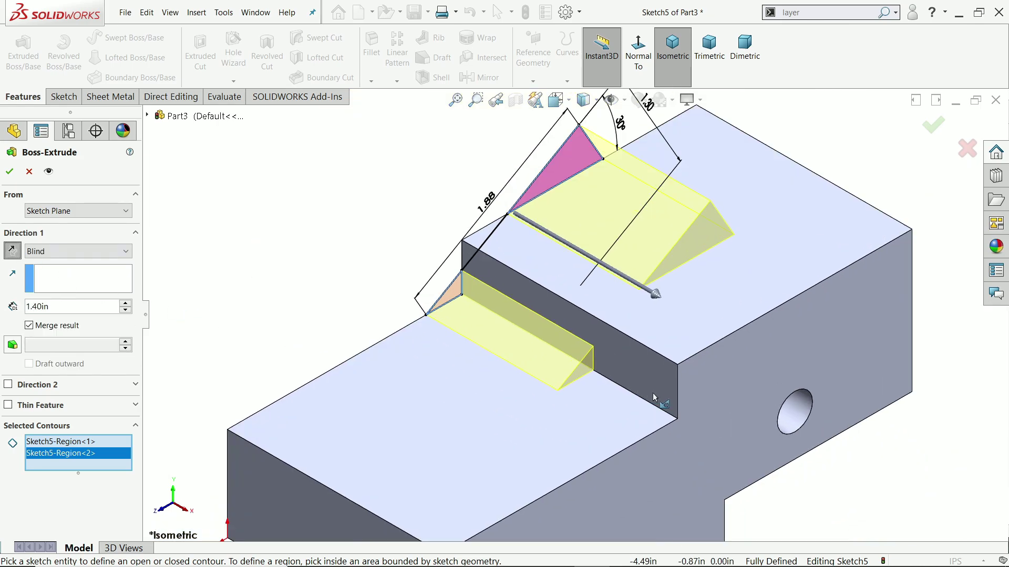
pyautogui.click(9, 172)
# Consult the reference drawing in Photos for the R1.50 arc cut, and open a sketch on the side face with the dowel hole
pyautogui.scroll(1, 452, 304)
pyautogui.scroll(1, 668, 362)
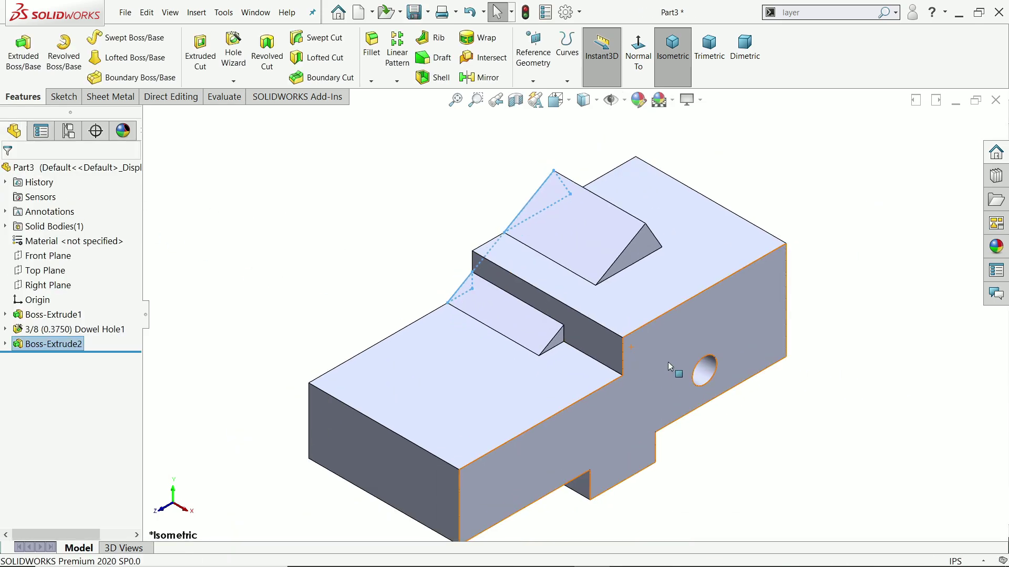
pyautogui.hotkey('alt', 'Tab')
pyautogui.scroll(3, 493, 306)
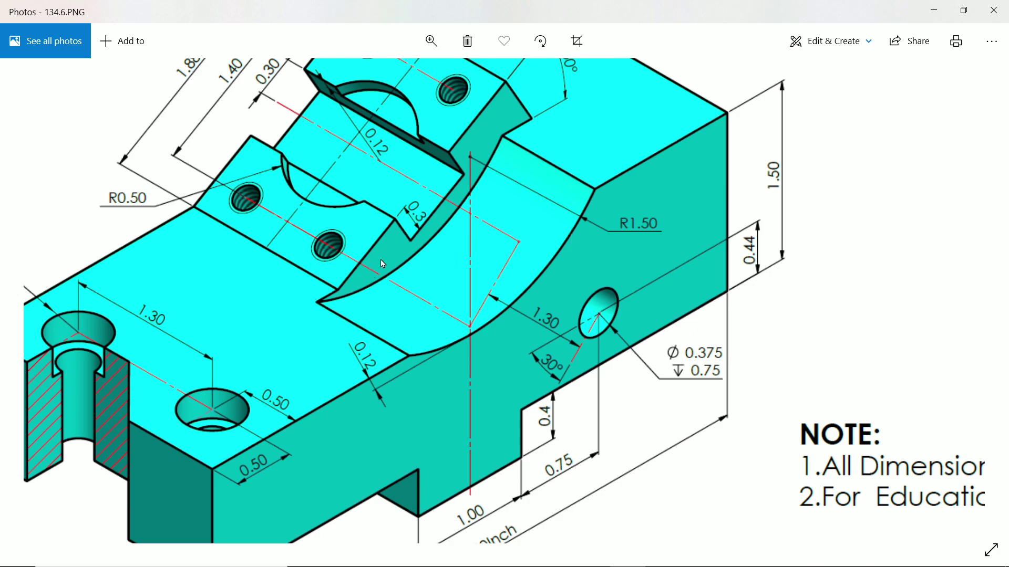
pyautogui.scroll(1, 429, 262)
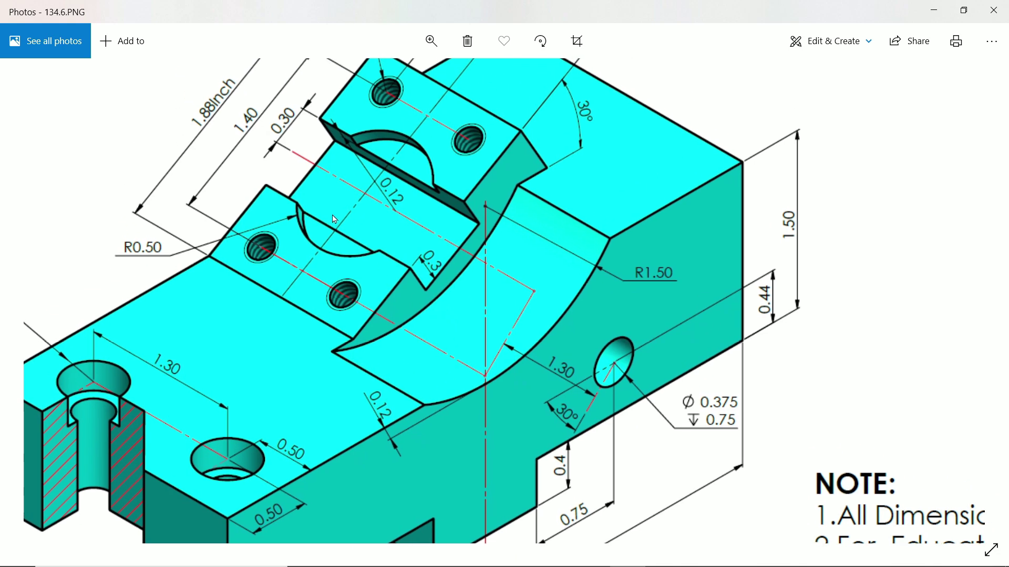
pyautogui.click(933, 10)
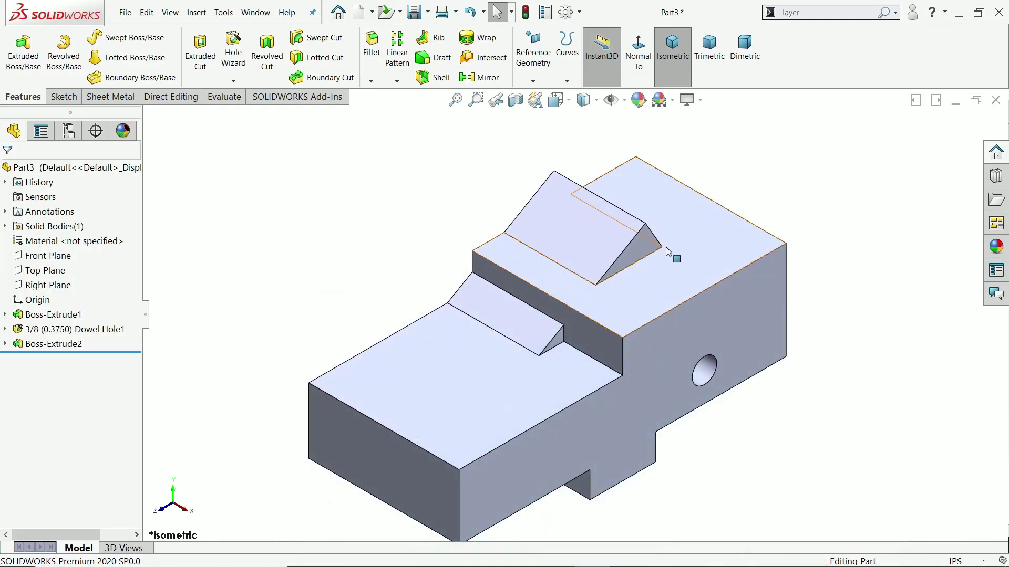
pyautogui.scroll(-2, 626, 348)
pyautogui.click(644, 412)
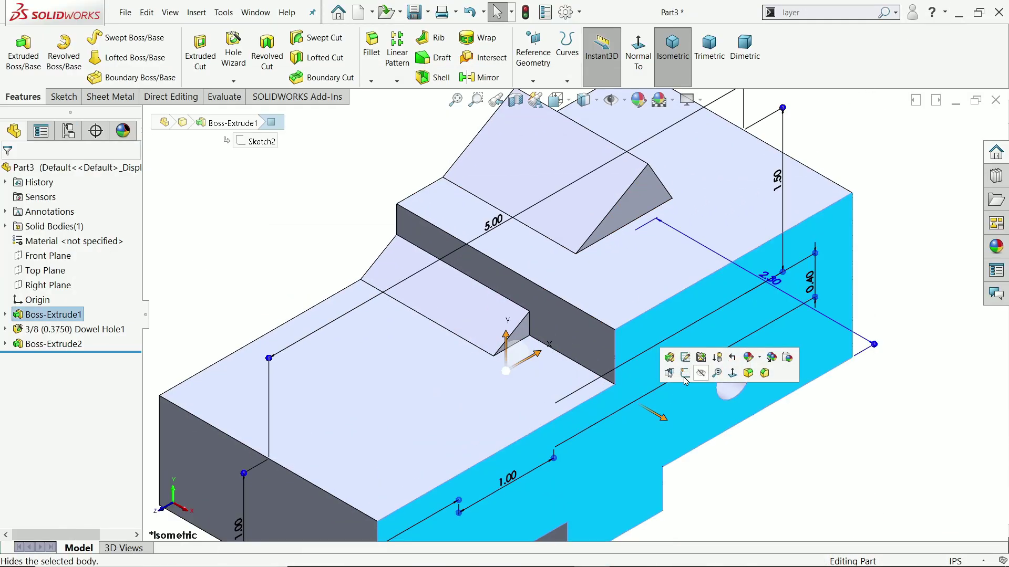
pyautogui.click(686, 376)
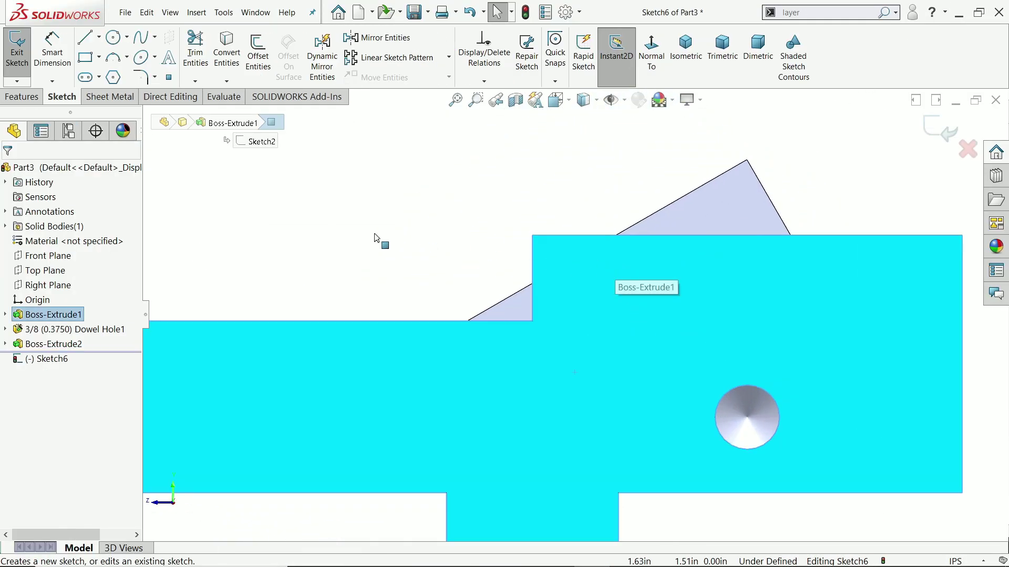
# Sketch a 3 in diameter circle centred above the step's riser
pyautogui.click(113, 38)
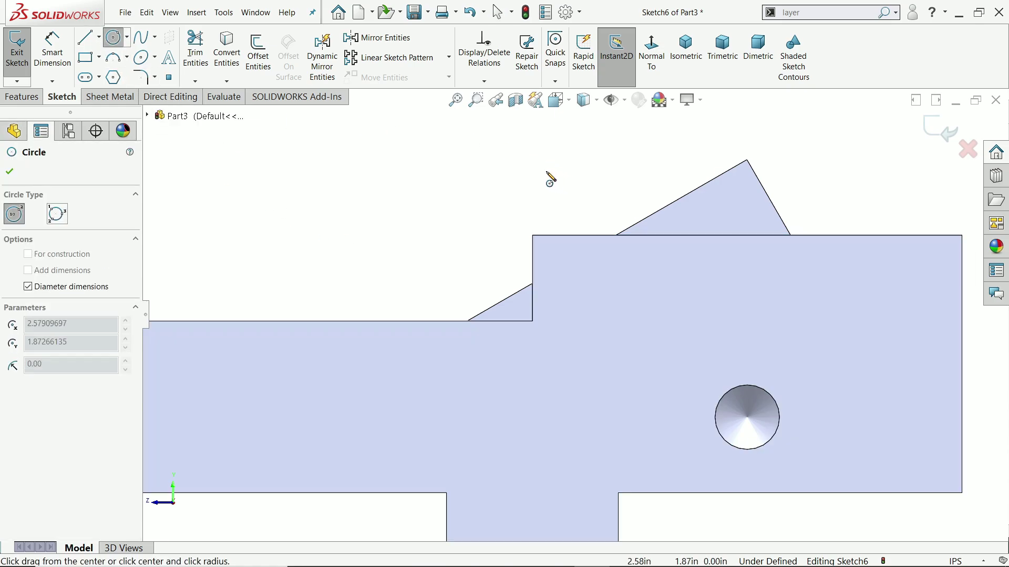
pyautogui.click(546, 171)
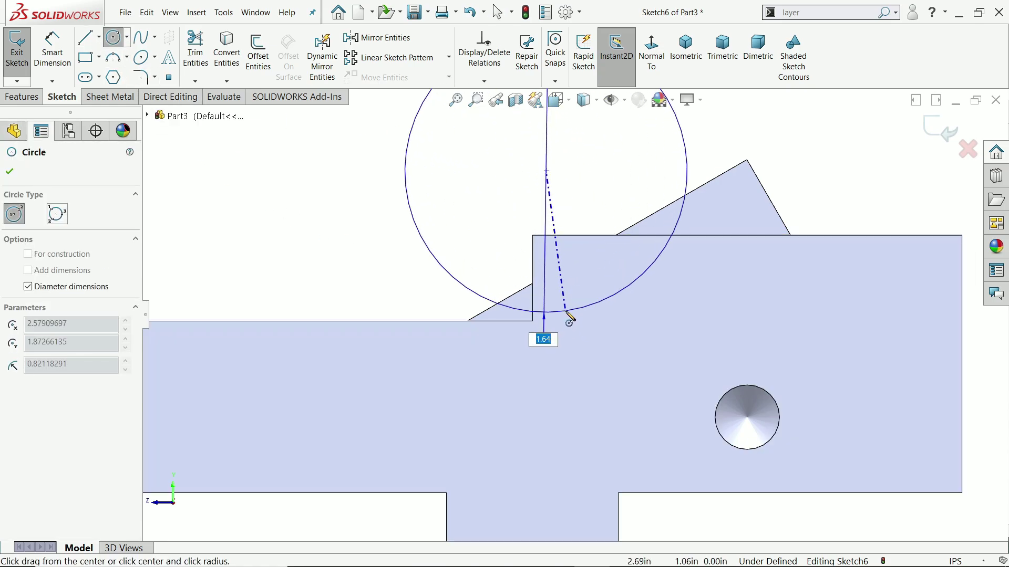
pyautogui.write('3')
pyautogui.press('Return')
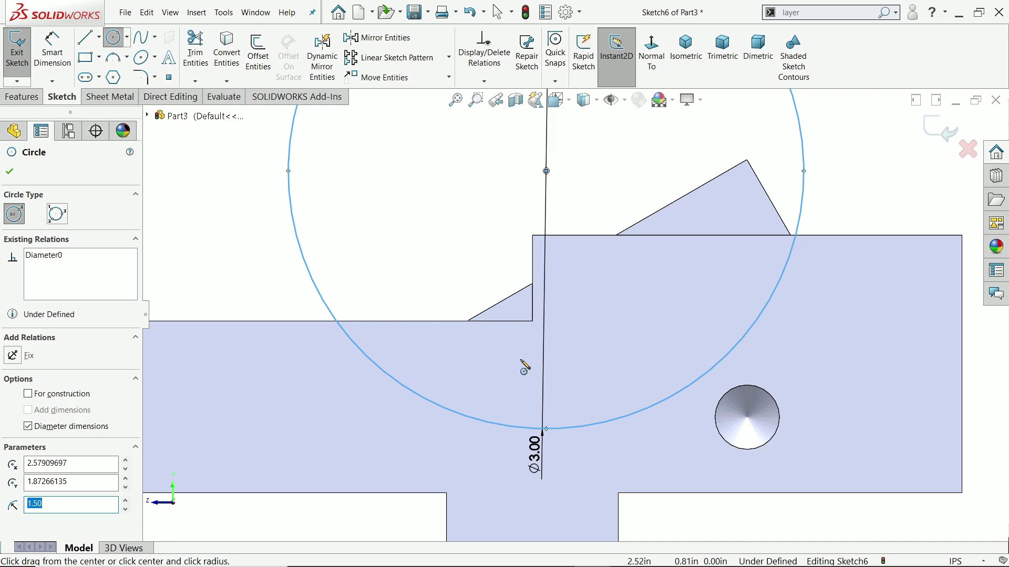
# Place a point at the circle's lowest quadrant and dimension it 0.12 in below the lower step's top edge
pyautogui.click(168, 77)
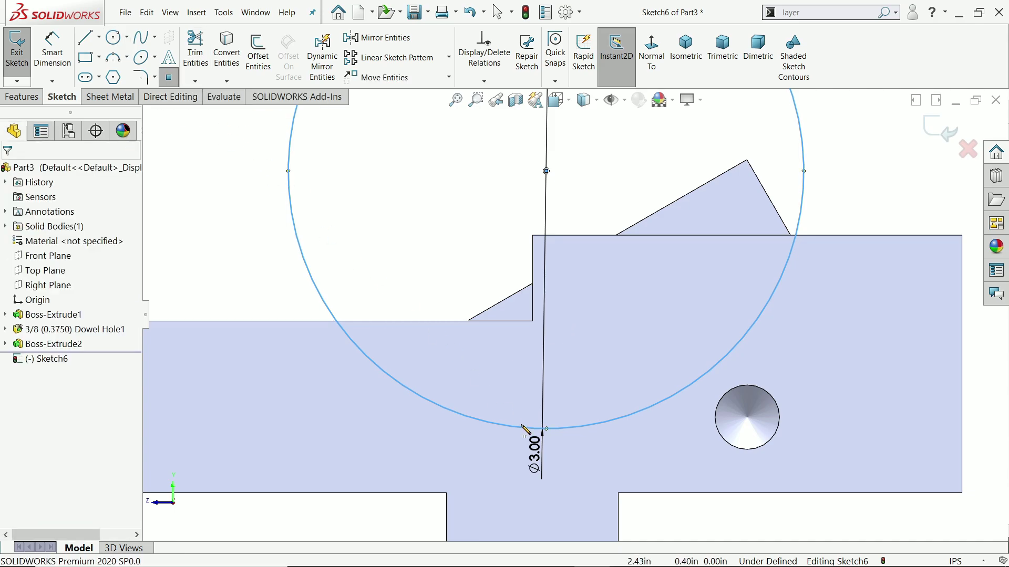
pyautogui.click(546, 429)
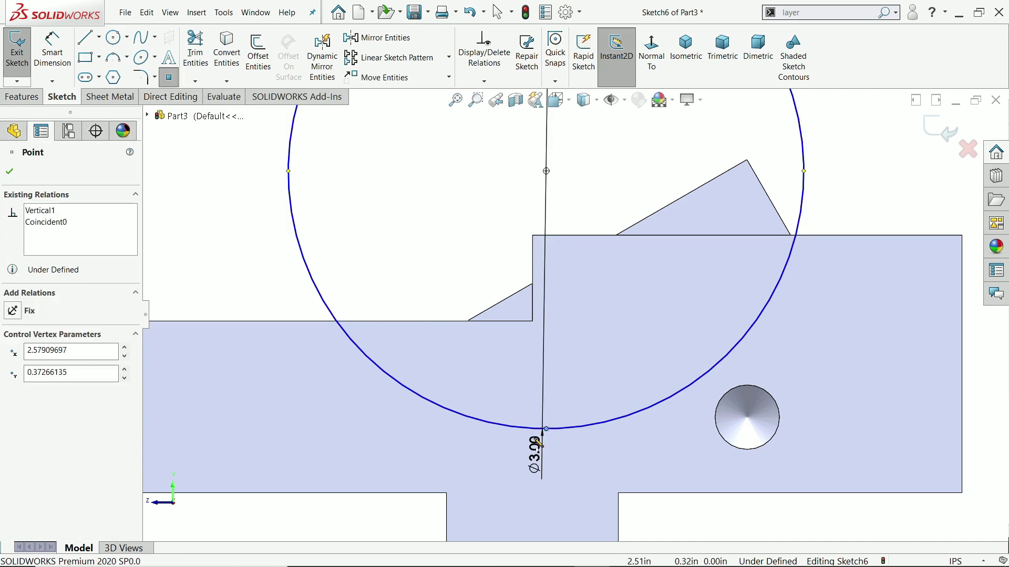
pyautogui.click(52, 52)
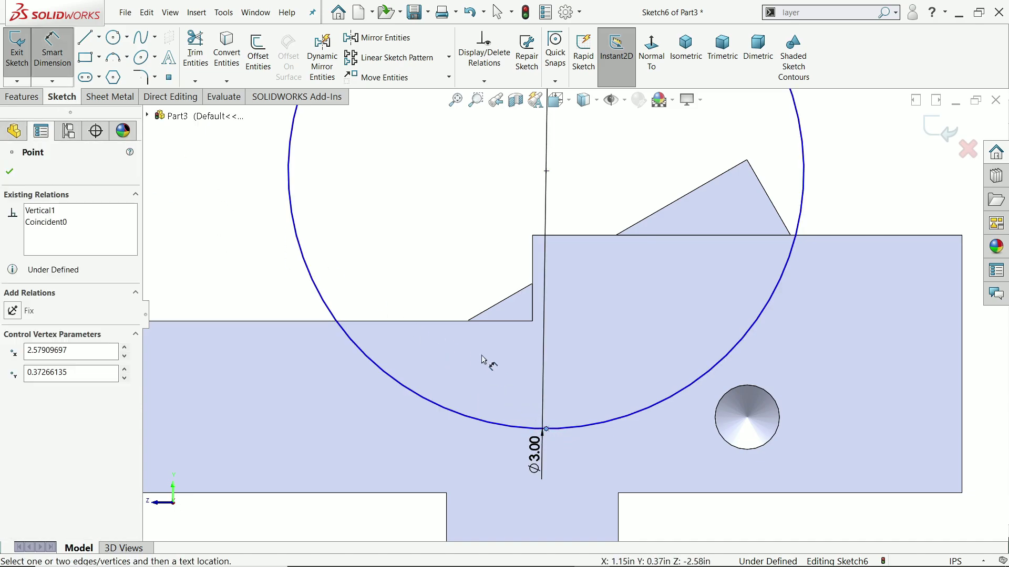
pyautogui.click(458, 321)
pyautogui.click(427, 288)
pyautogui.write('0.12')
pyautogui.press('Return')
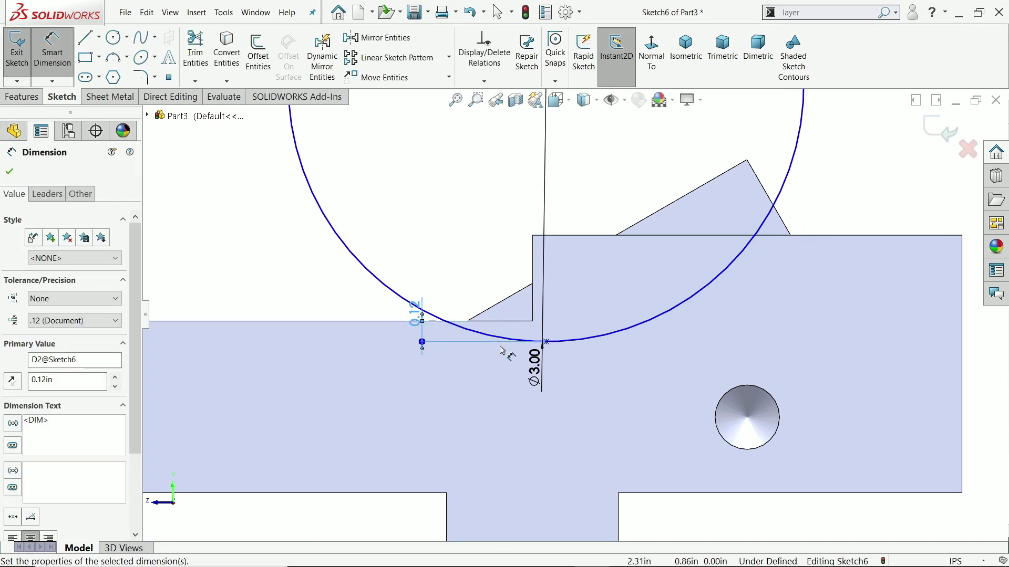
pyautogui.press('z')
pyautogui.press('z')
pyautogui.click(10, 172)
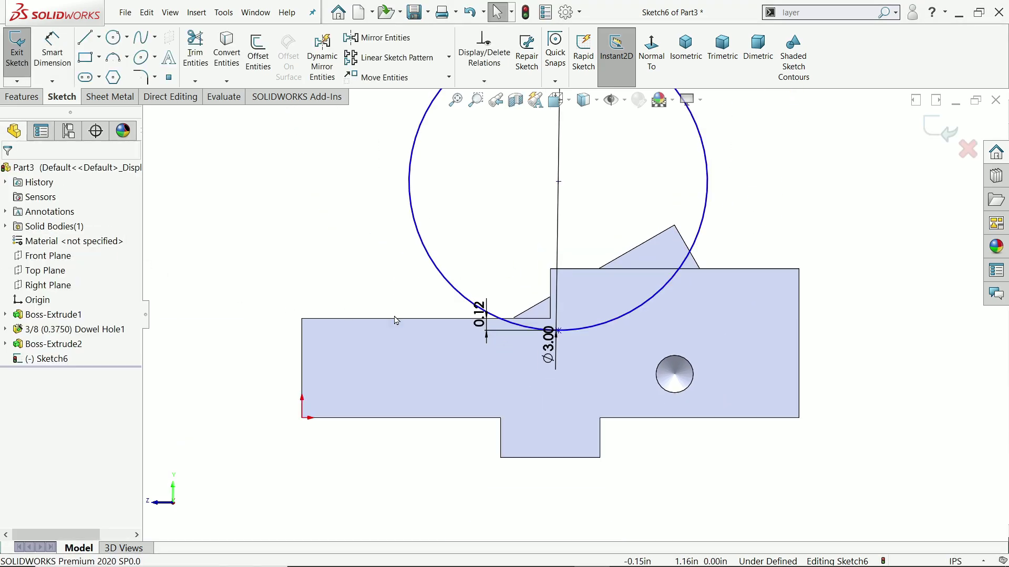
# Draw a construction centerline from the midpoint of the lower tab's bottom edge up to the circle's centre
pyautogui.scroll(-3, 523, 327)
pyautogui.scroll(1, 596, 448)
pyautogui.scroll(-3, 582, 467)
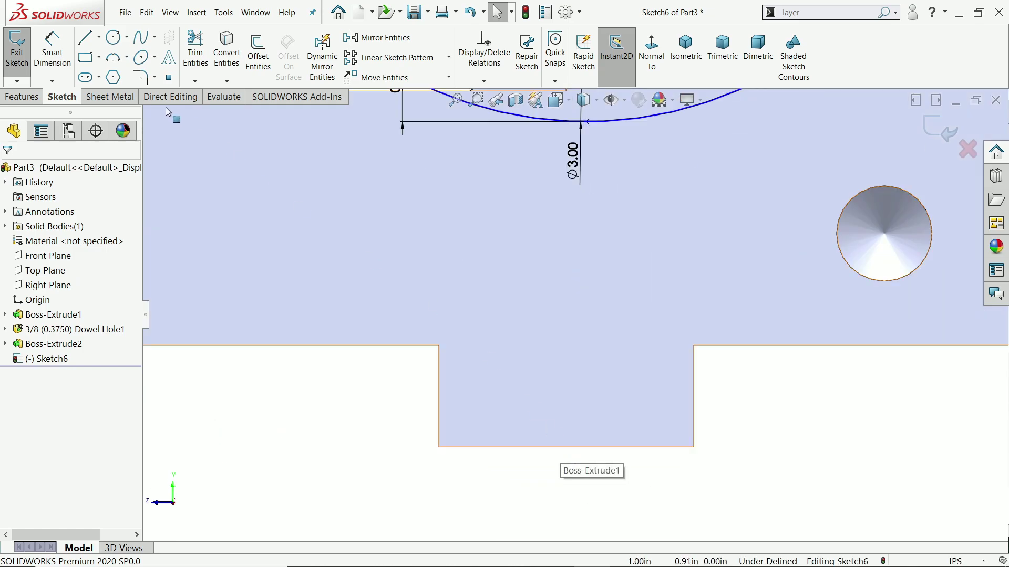
pyautogui.click(98, 42)
pyautogui.click(111, 67)
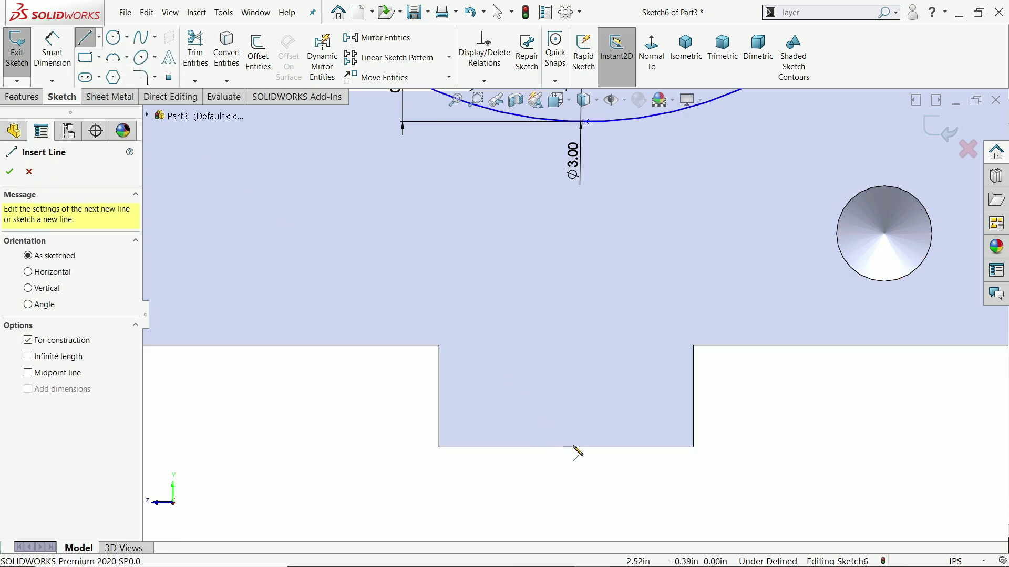
pyautogui.click(565, 448)
pyautogui.scroll(4, 570, 417)
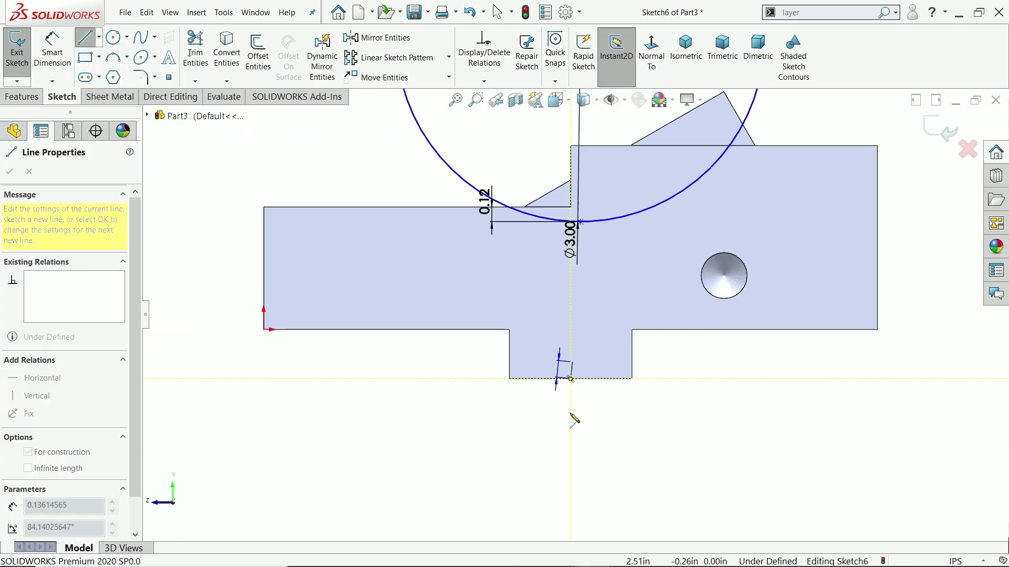
pyautogui.scroll(-3, 604, 178)
pyautogui.click(549, 178)
pyautogui.rightClick(537, 144)
pyautogui.click(620, 177)
# Make the construction centerline vertical so the circle's centre aligns with the lower tab's midpoint
pyautogui.click(548, 210)
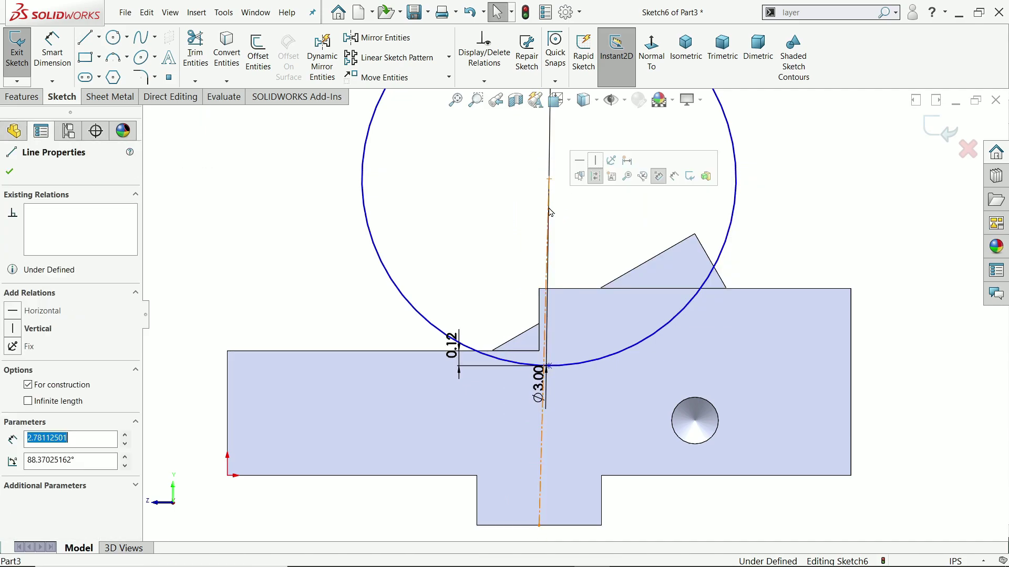
pyautogui.click(596, 164)
pyautogui.click(804, 189)
# Extrude-cut the 3 in circle Up To Surface, ending at the inclined block's triangular side face
pyautogui.scroll(2, 730, 275)
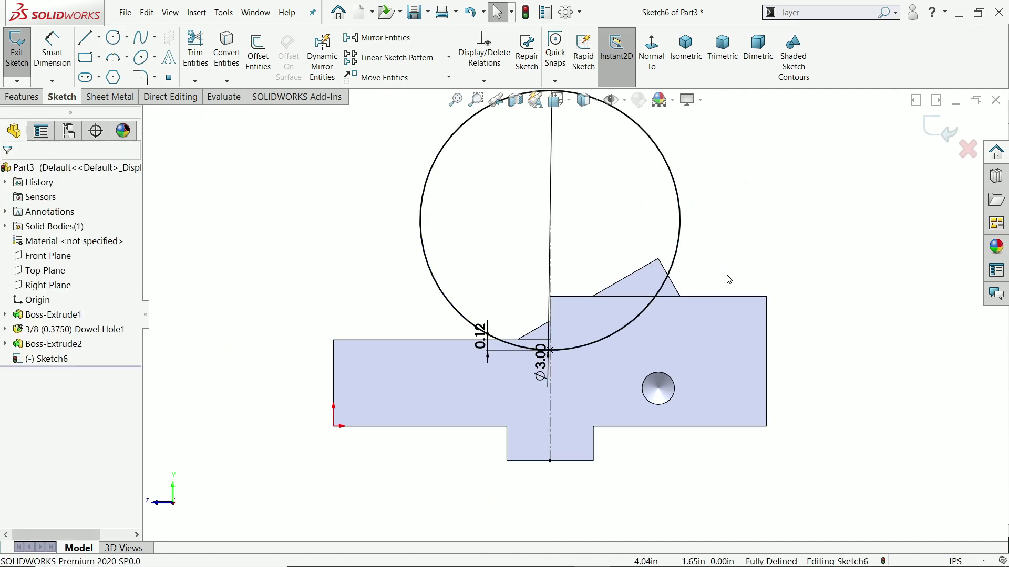
pyautogui.click(22, 98)
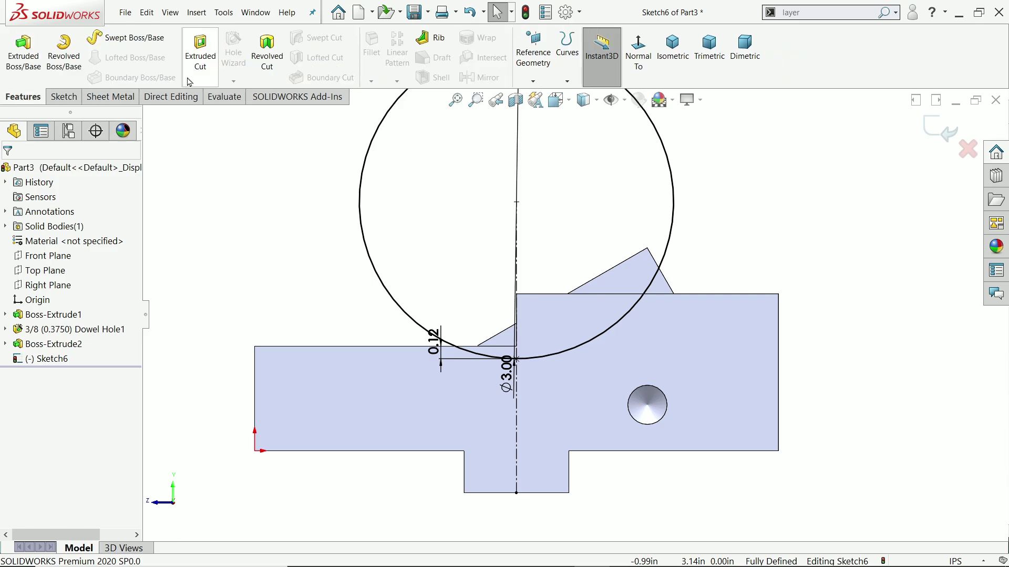
pyautogui.click(201, 53)
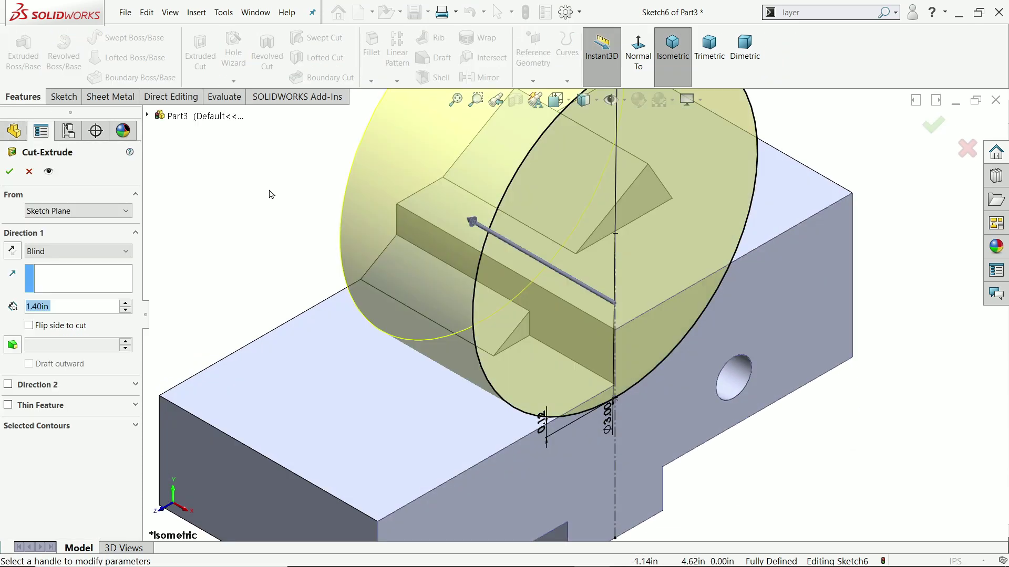
pyautogui.click(64, 252)
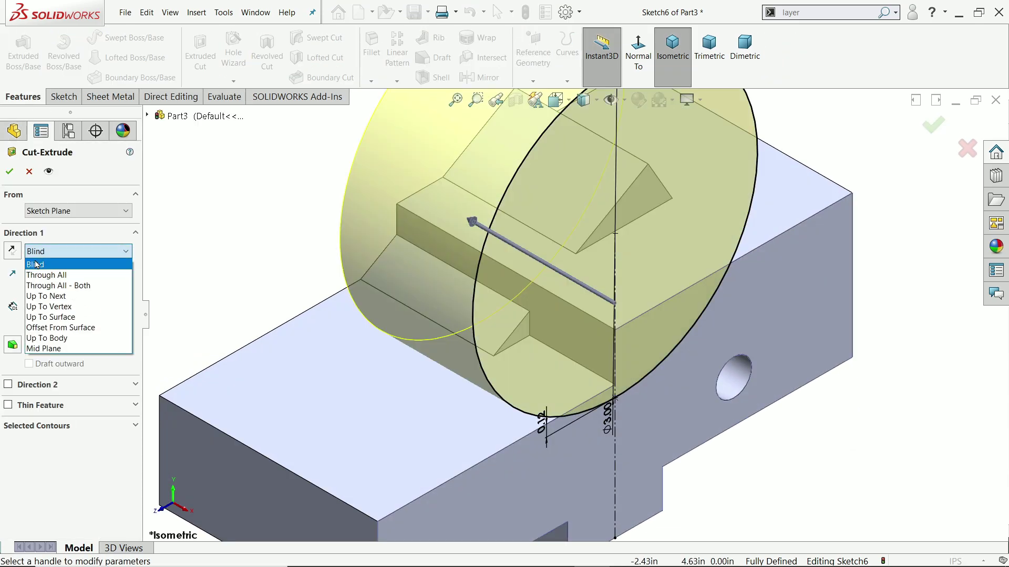
pyautogui.click(67, 321)
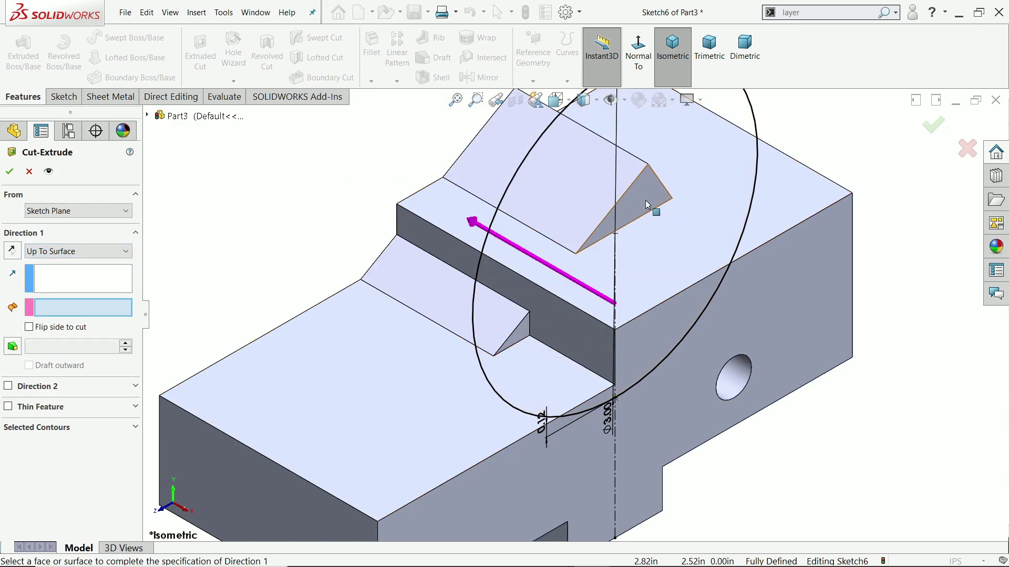
pyautogui.click(647, 204)
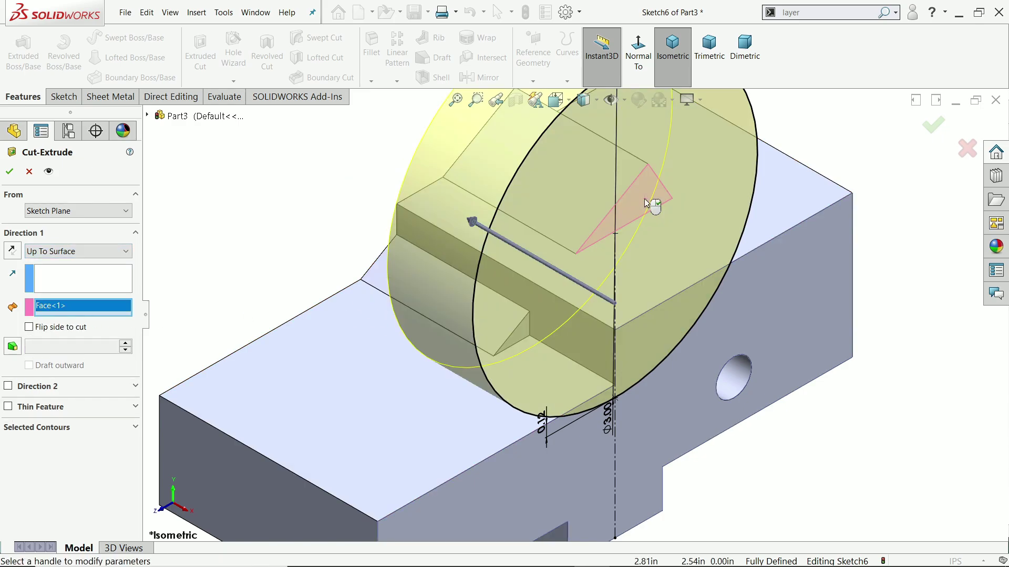
pyautogui.click(10, 172)
pyautogui.moveTo(286, 265); pyautogui.dragTo(486, 270, button='middle')
pyautogui.scroll(5, 486, 270)
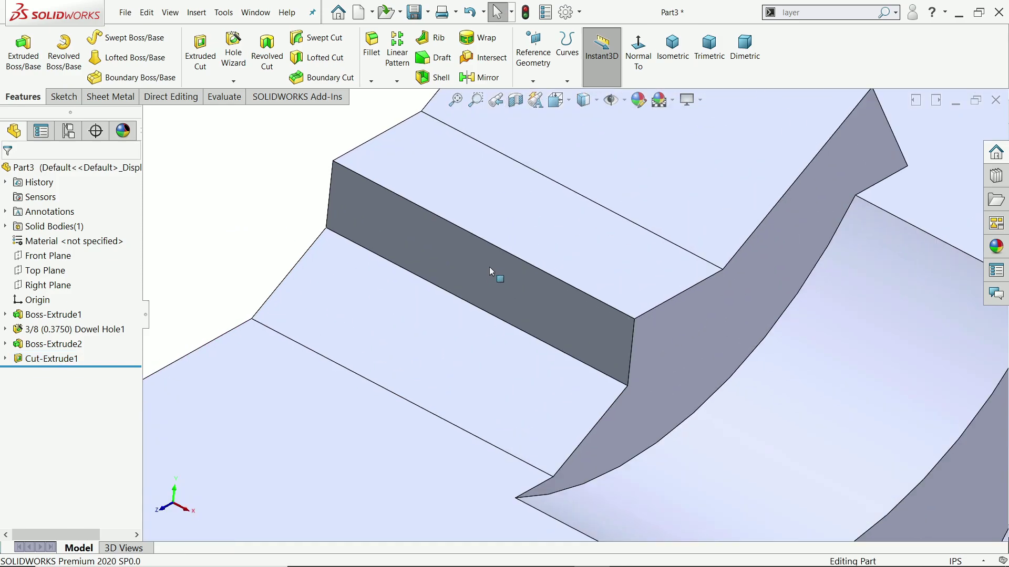
pyautogui.scroll(-5, 538, 251)
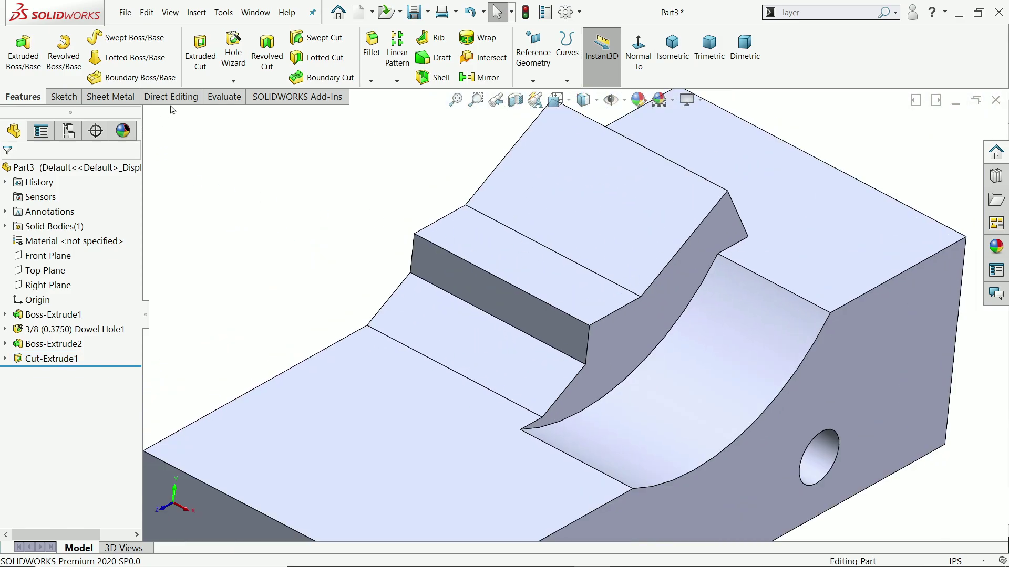
# Remove the step's riser and flat ledge beneath the incline using Delete Face with Delete and Patch
pyautogui.click(171, 97)
pyautogui.rightClick(172, 100)
pyautogui.moveTo(200, 140)
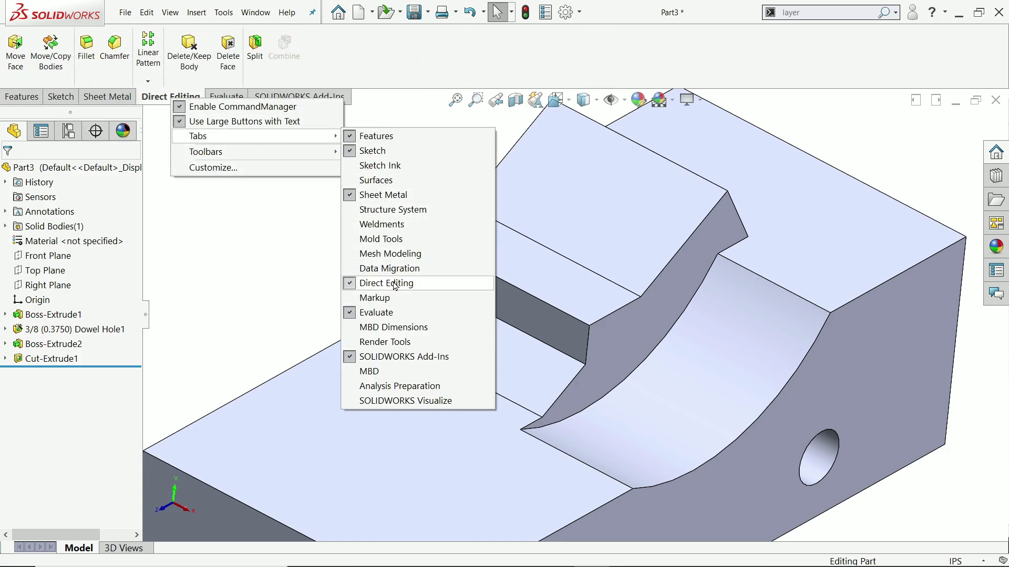
pyautogui.click(248, 224)
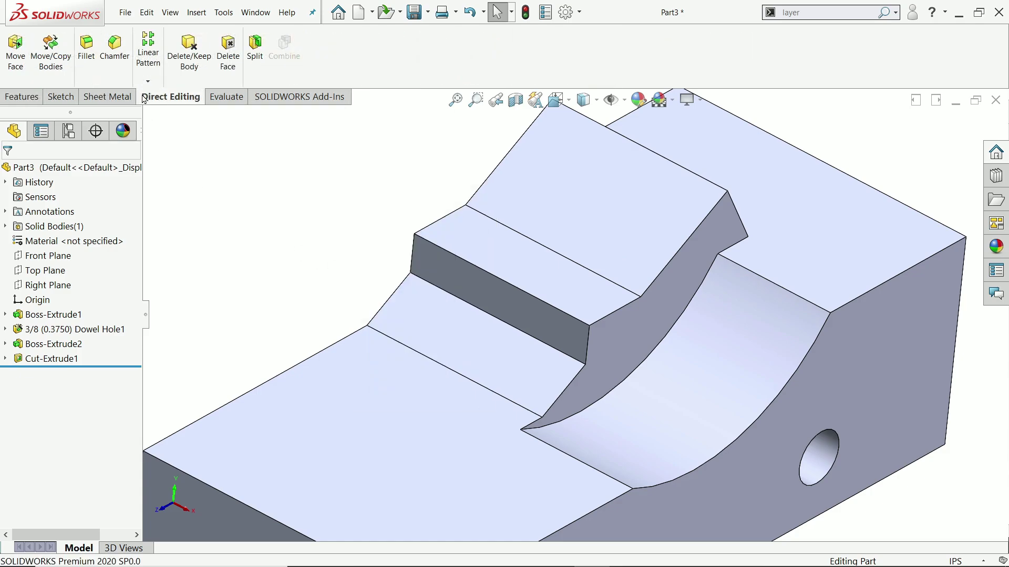
pyautogui.click(231, 60)
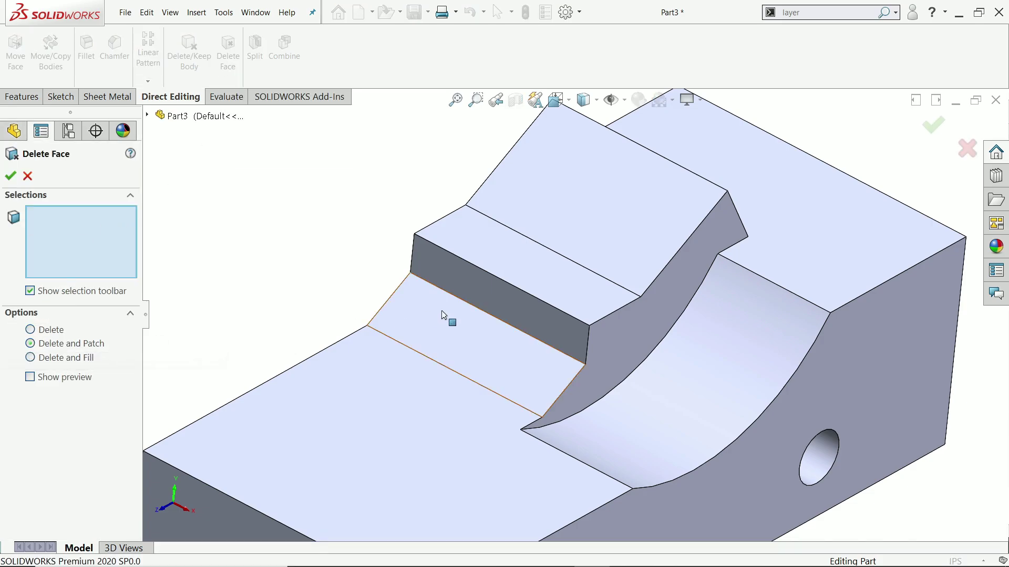
pyautogui.click(557, 282)
pyautogui.click(528, 315)
pyautogui.scroll(-3, 554, 324)
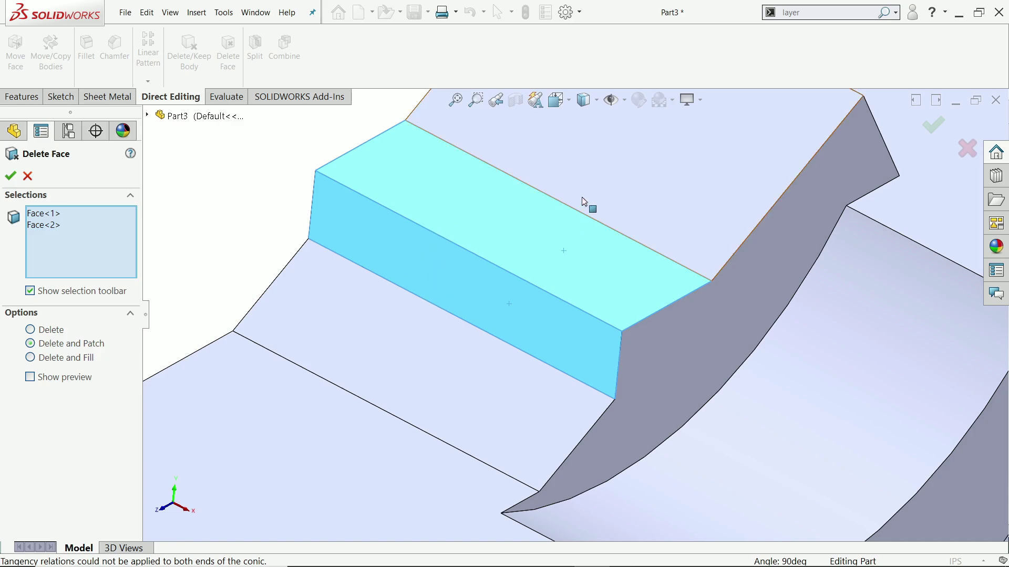
pyautogui.click(11, 177)
pyautogui.scroll(5, 356, 266)
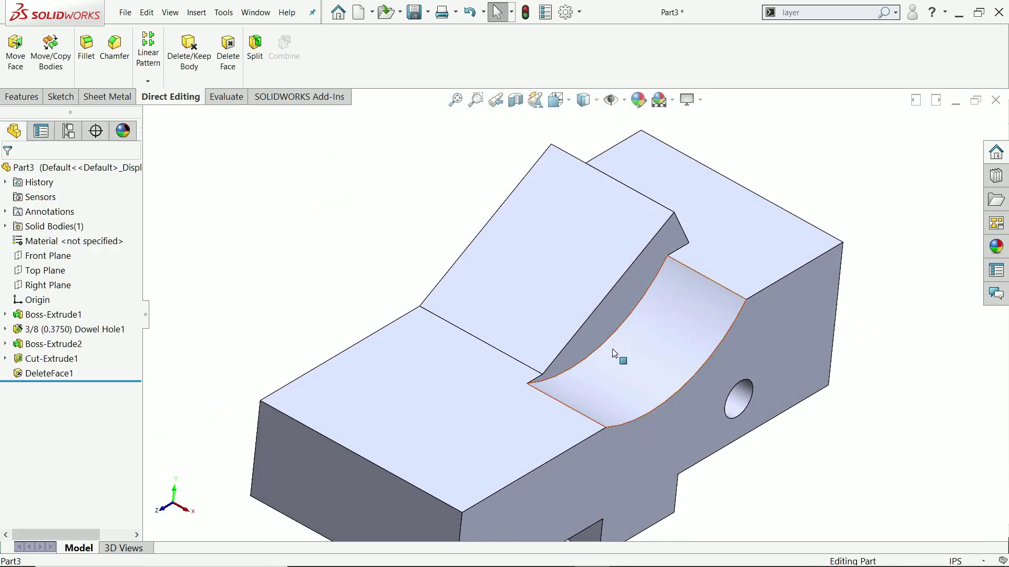
# Configure a Hole Wizard ANSI Inch bottoming tapped hole with size 1/4-20
pyautogui.click(29, 98)
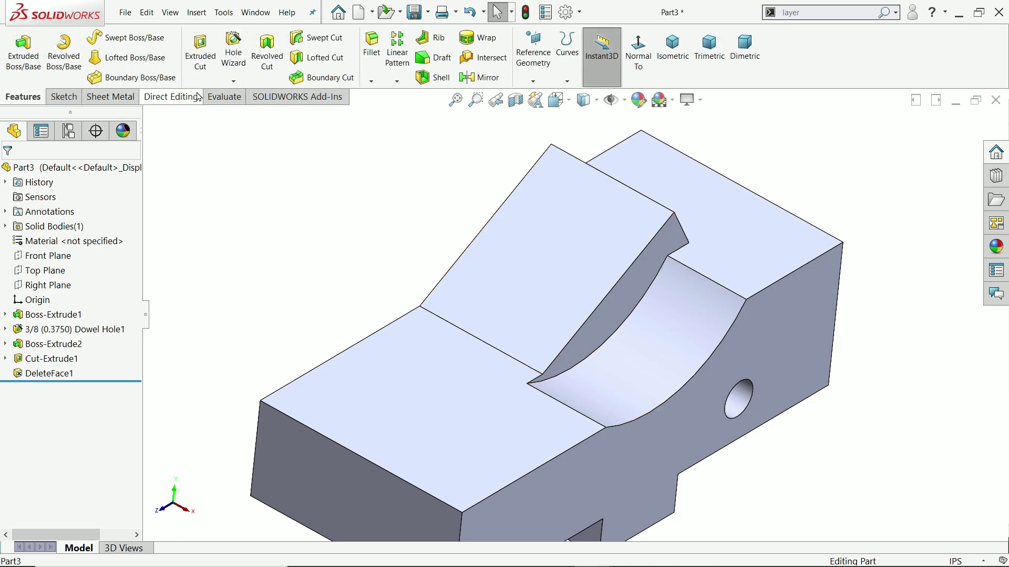
pyautogui.click(233, 55)
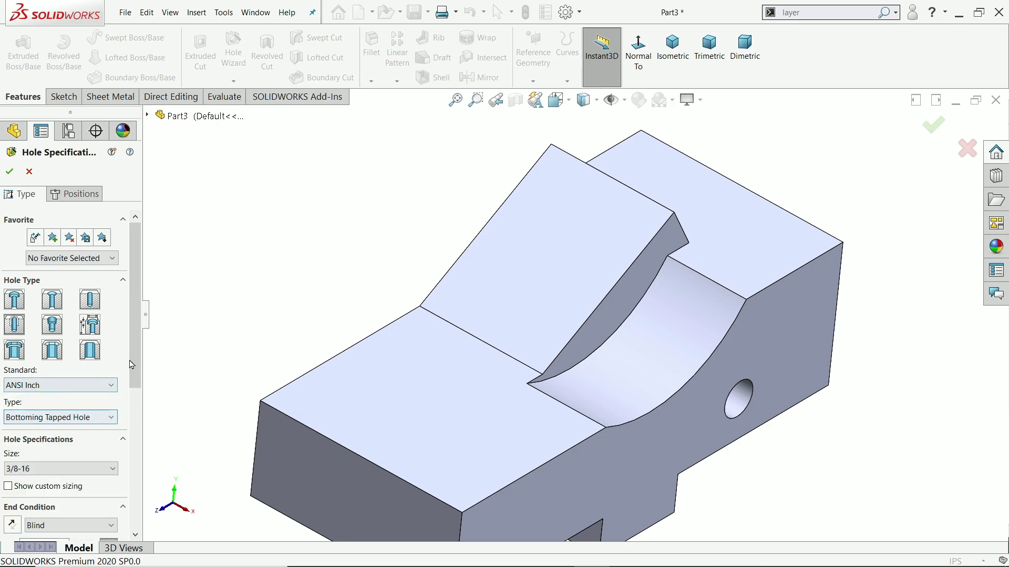
pyautogui.scroll(-4, 129, 366)
pyautogui.click(33, 355)
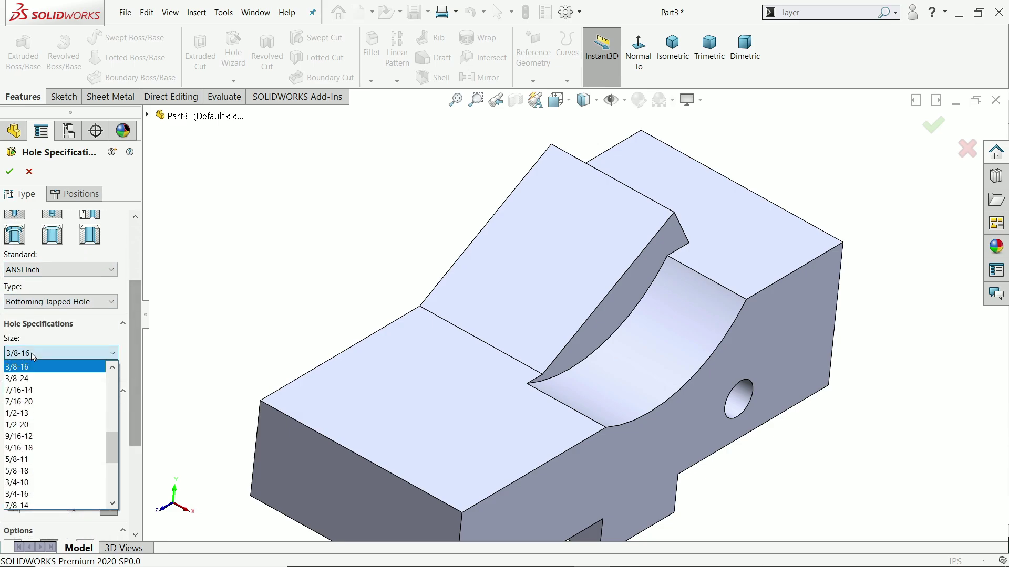
pyautogui.scroll(-4, 33, 444)
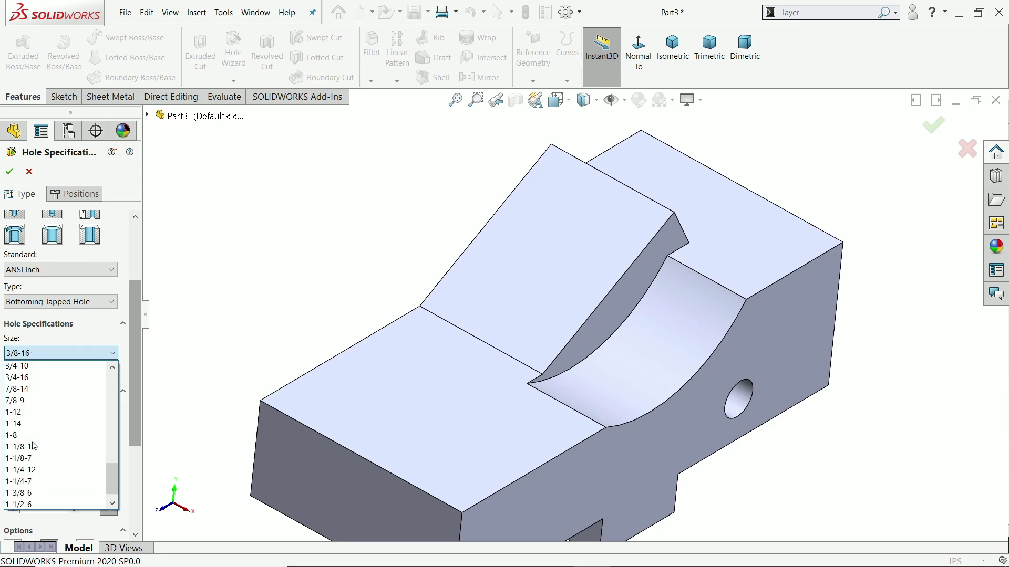
pyautogui.scroll(10, 34, 442)
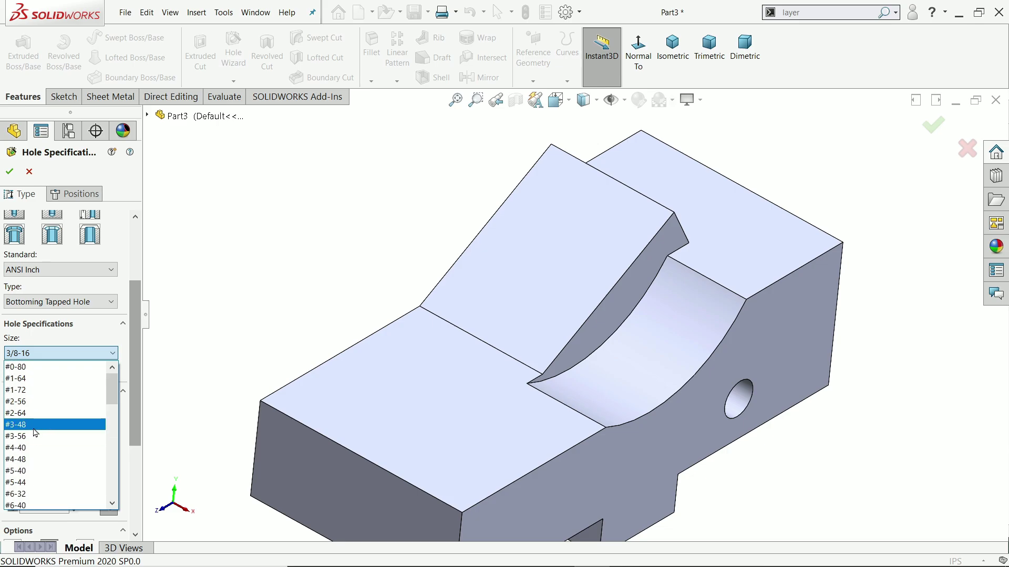
pyautogui.scroll(-4, 36, 432)
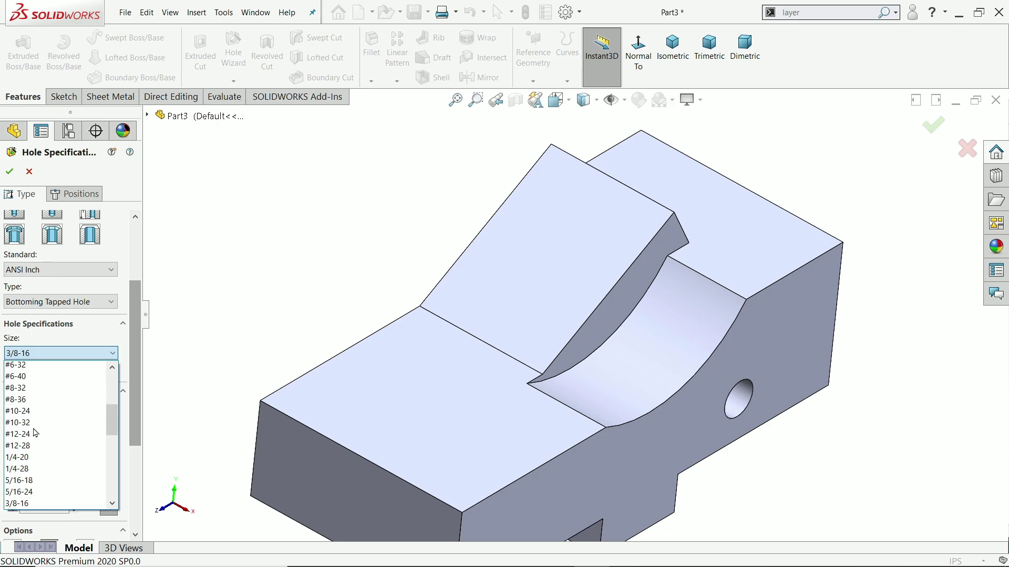
pyautogui.click(30, 448)
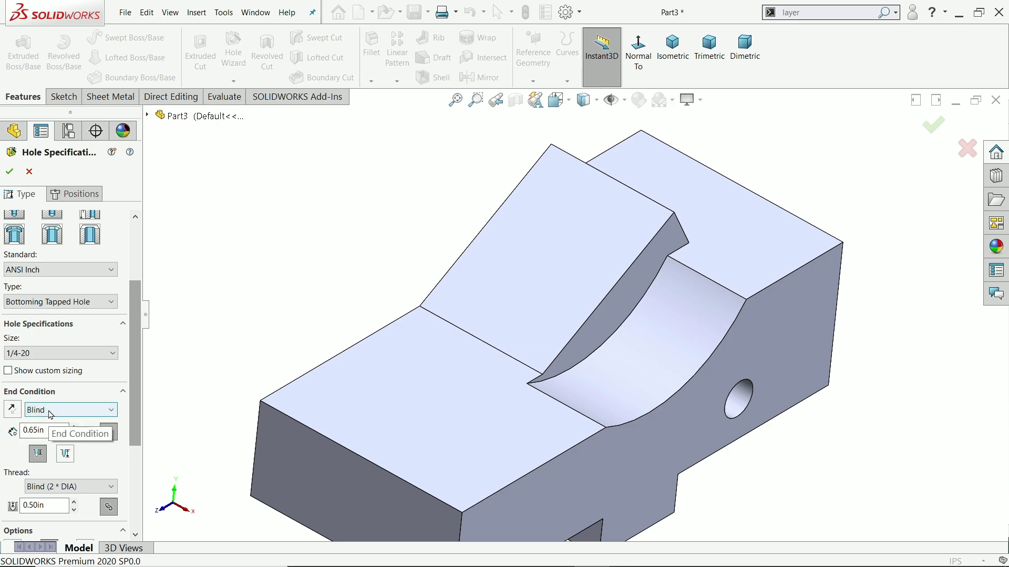
# Give the tapped hole a Blind end condition with a drill depth of 0.50 in
pyautogui.click(50, 414)
pyautogui.click(59, 422)
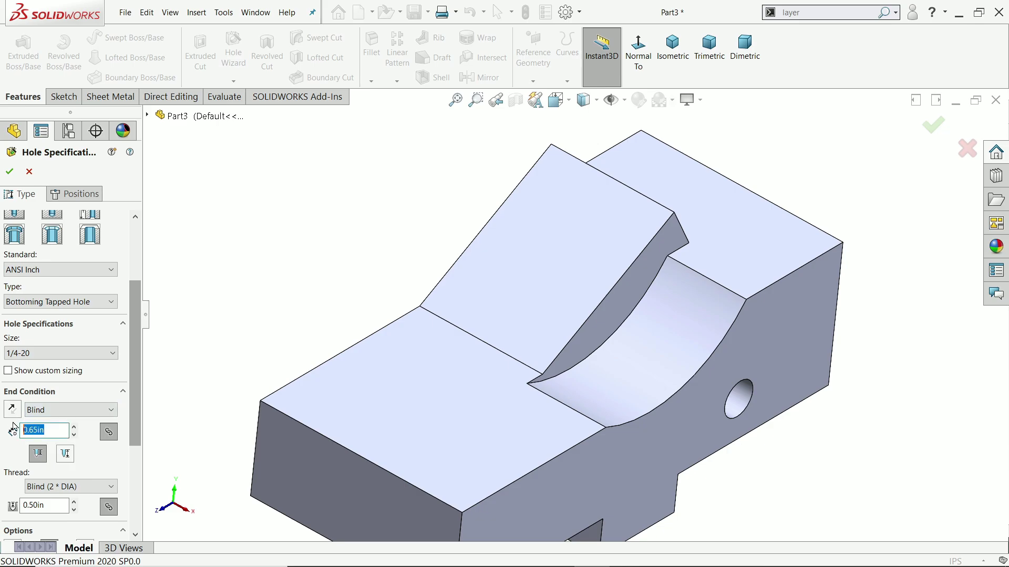
pyautogui.press('Return')
pyautogui.scroll(-3, 63, 368)
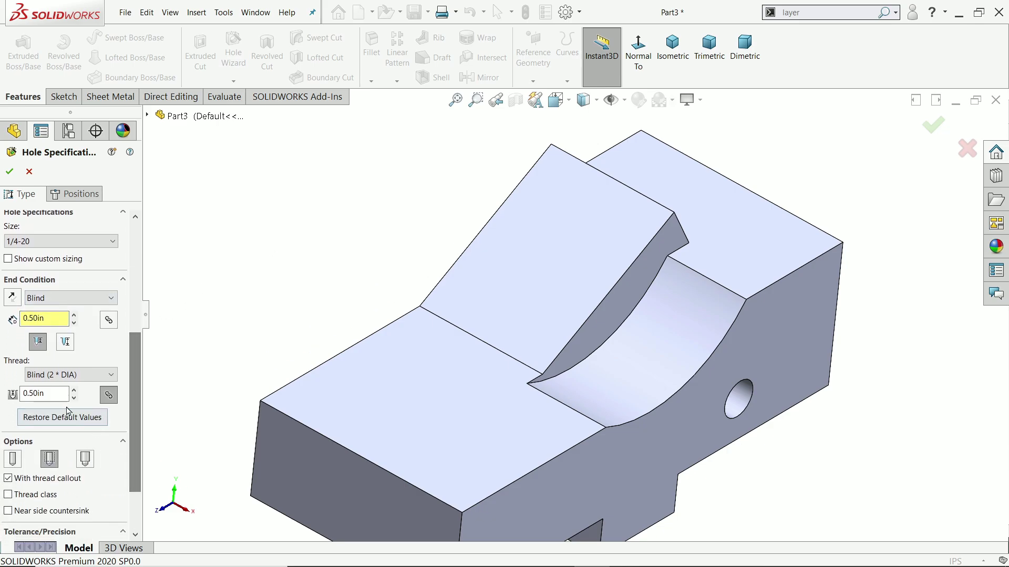
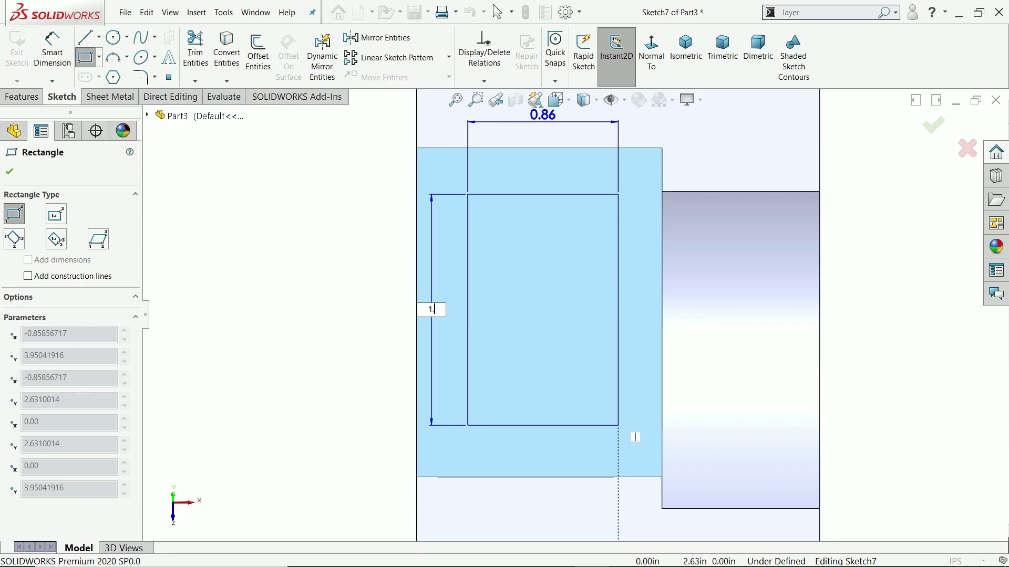
# Size the hole-position rectangle on the inclined face to 1.40 in by 0.80 in and make it construction geometry
pyautogui.press('Tab')
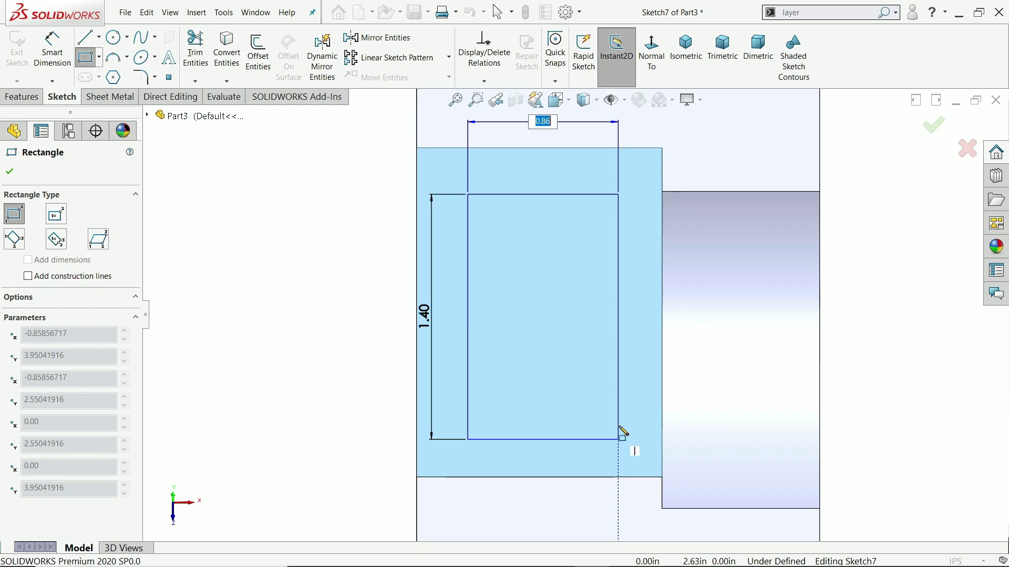
pyautogui.write('0.')
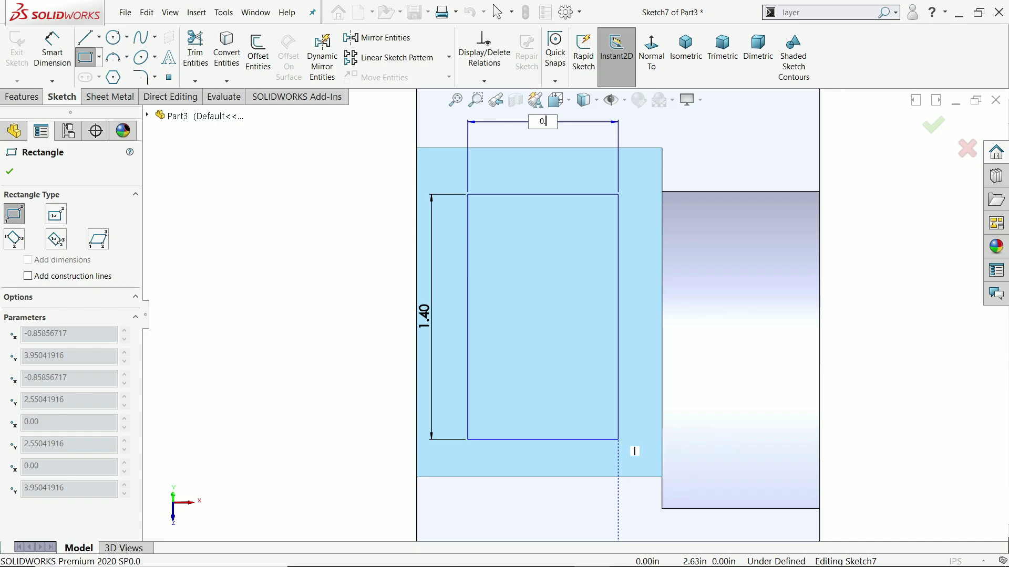
pyautogui.write('8')
pyautogui.press('Return')
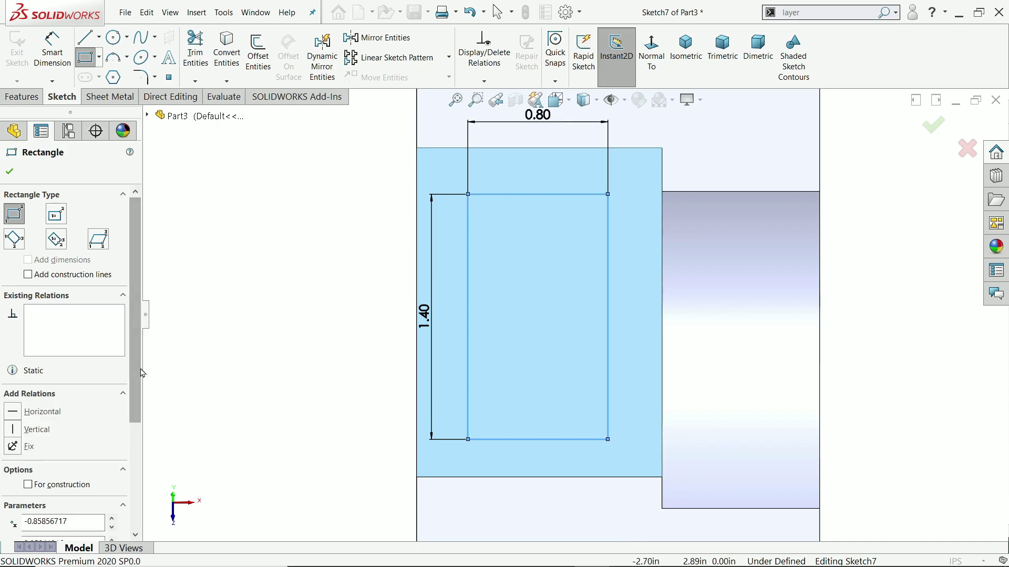
pyautogui.scroll(-5, 135, 373)
pyautogui.click(51, 364)
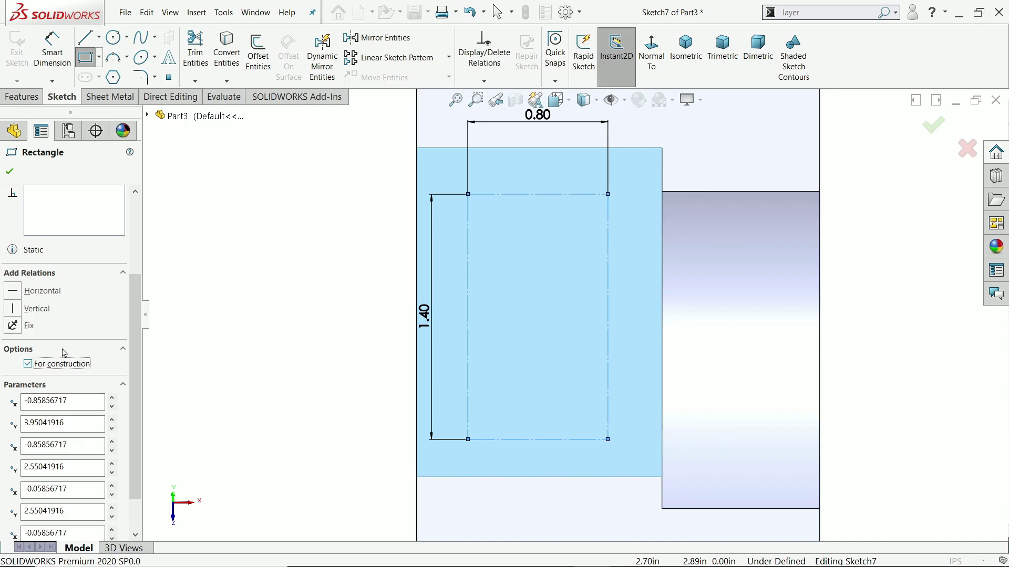
pyautogui.click(10, 171)
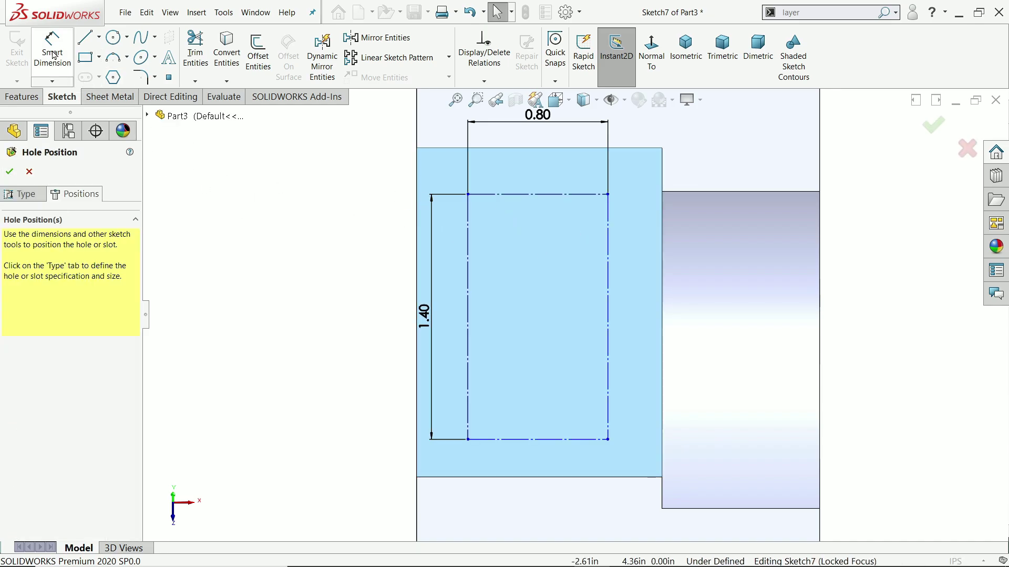
# Draw a centerline from the midpoint of the rectangle's top side to the midpoint of the inclined face's top edge
pyautogui.scroll(-2, 459, 331)
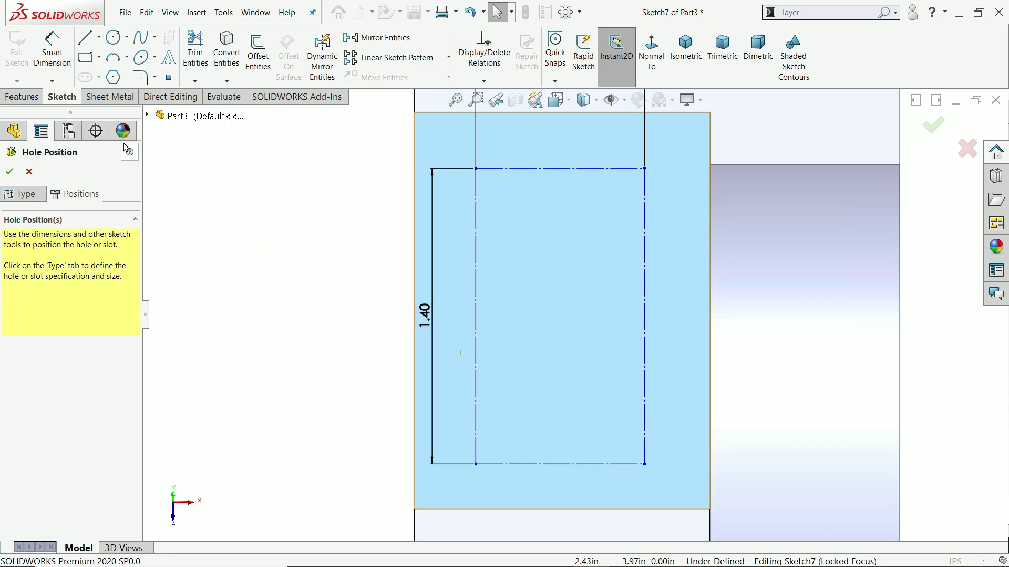
pyautogui.click(98, 37)
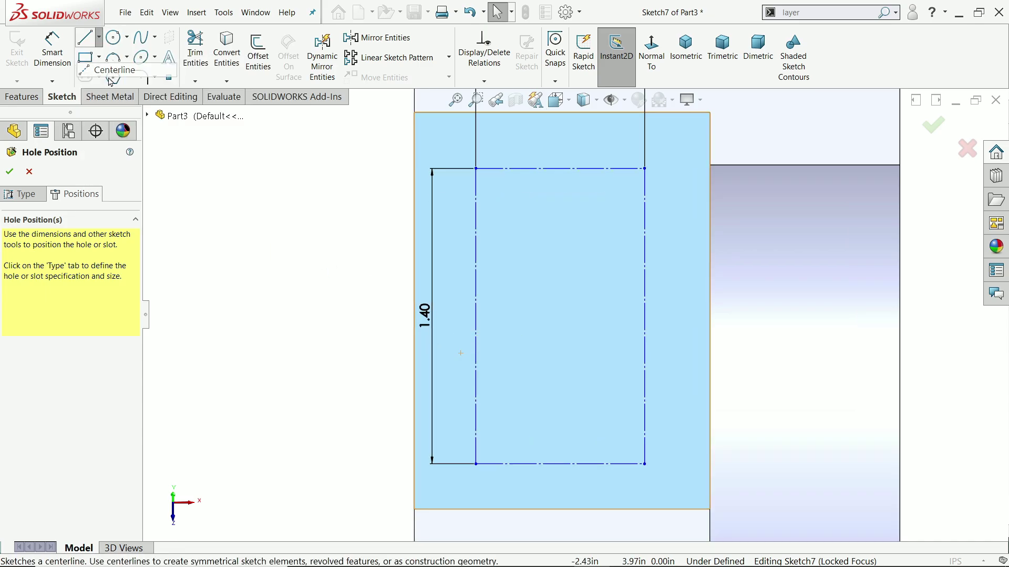
pyautogui.click(112, 97)
pyautogui.scroll(3, 616, 237)
pyautogui.scroll(-4, 616, 236)
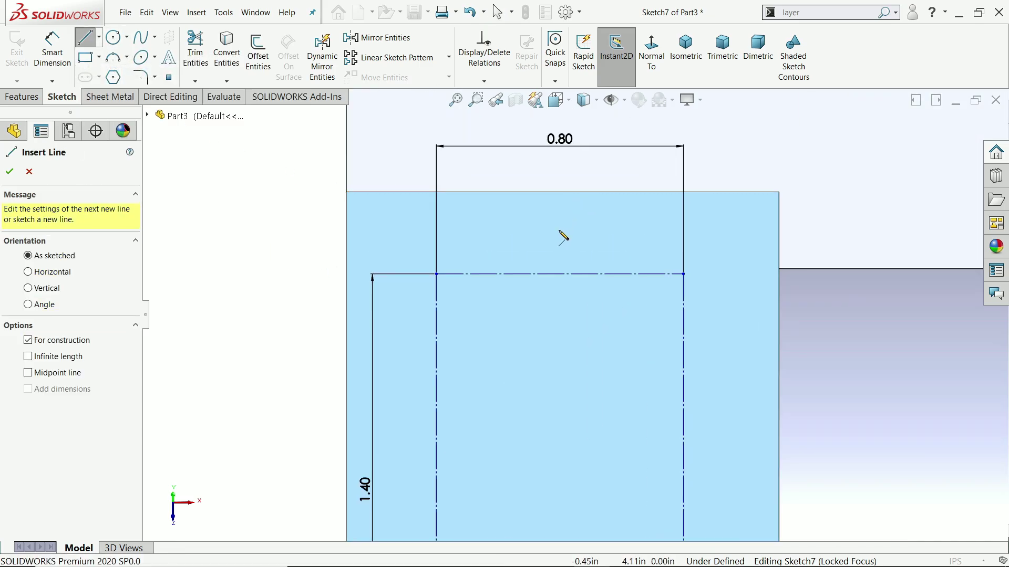
pyautogui.click(559, 273)
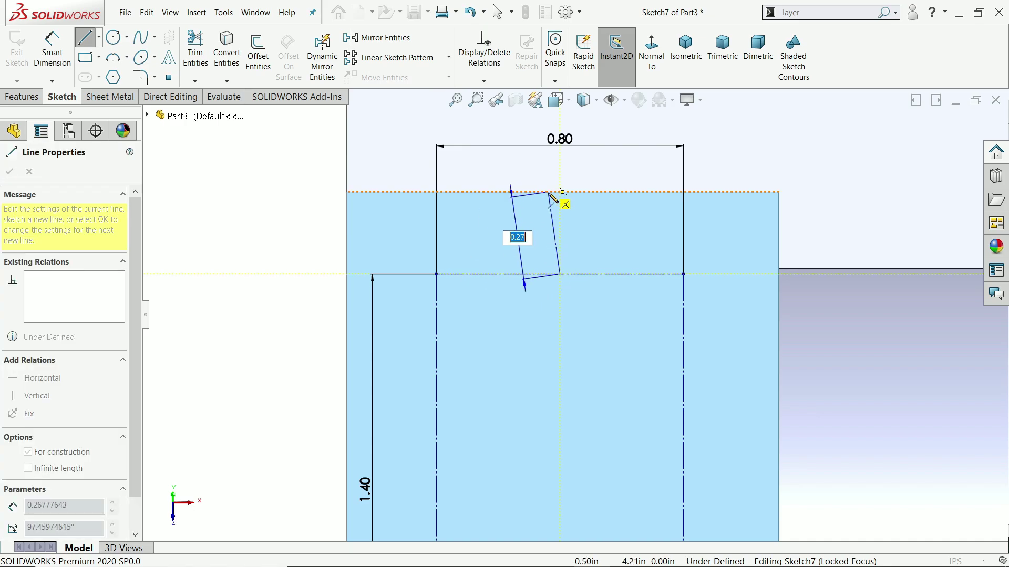
pyautogui.click(562, 192)
pyautogui.rightClick(587, 167)
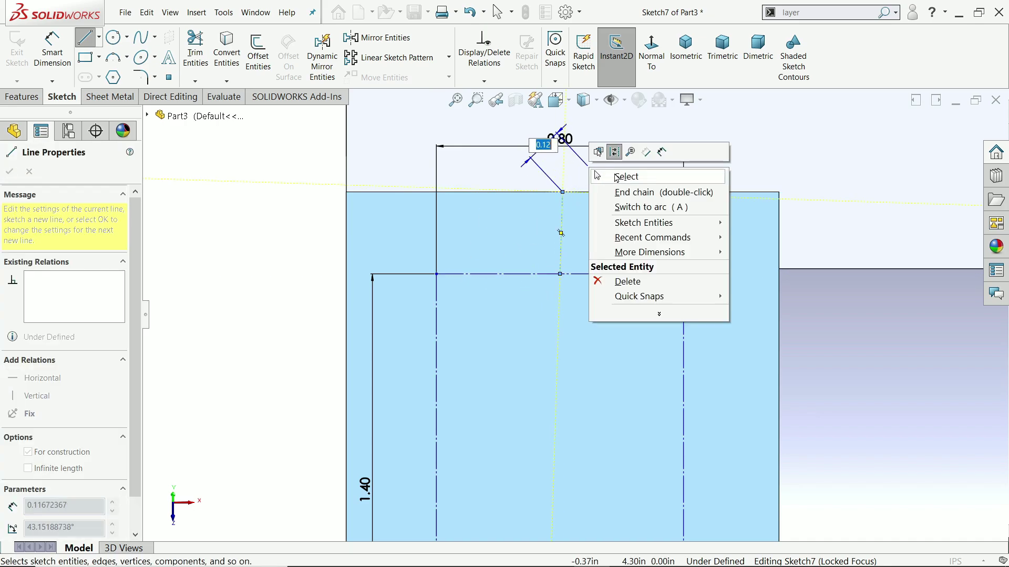
pyautogui.click(604, 177)
# Make the short centerline vertical so the rectangle is centred across the inclined face's width
pyautogui.click(563, 215)
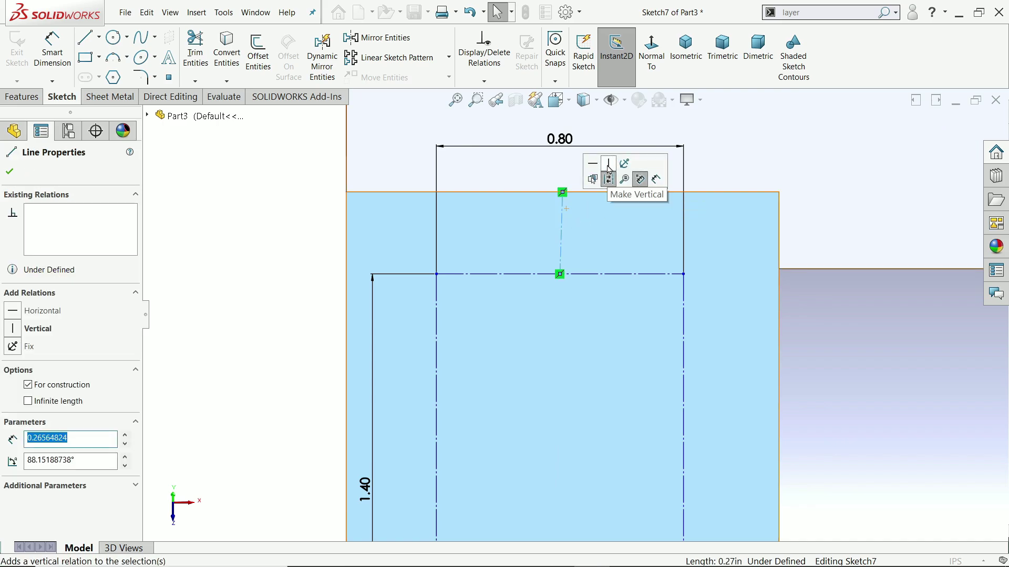
pyautogui.click(640, 177)
pyautogui.scroll(4, 574, 353)
pyautogui.scroll(-3, 568, 443)
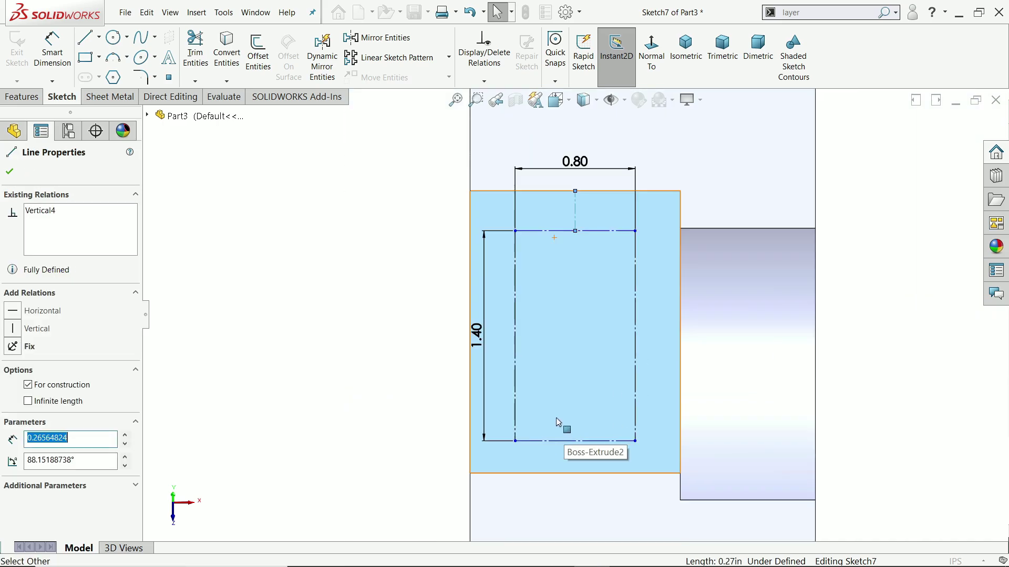
# Draw a centerline from the midpoint of the rectangle's left side to the midpoint of the inclined face's left edge and make it horizontal
pyautogui.click(99, 40)
pyautogui.click(108, 70)
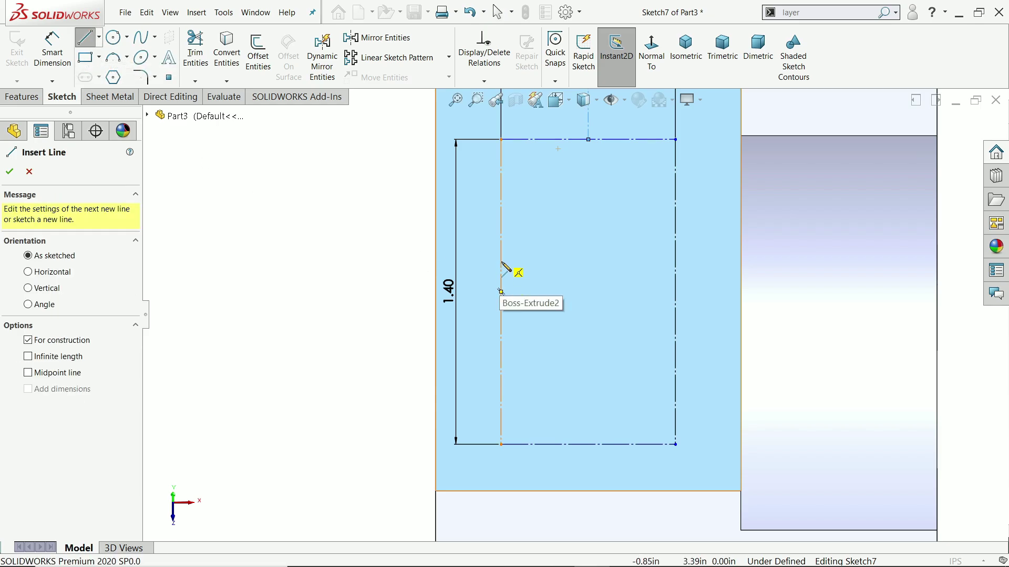
pyautogui.click(500, 292)
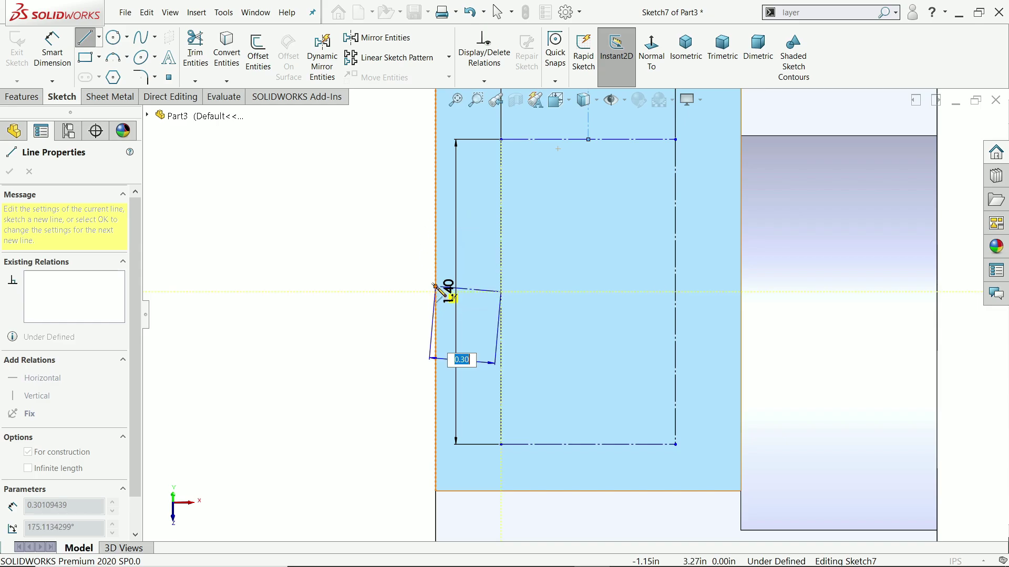
pyautogui.rightClick(380, 256)
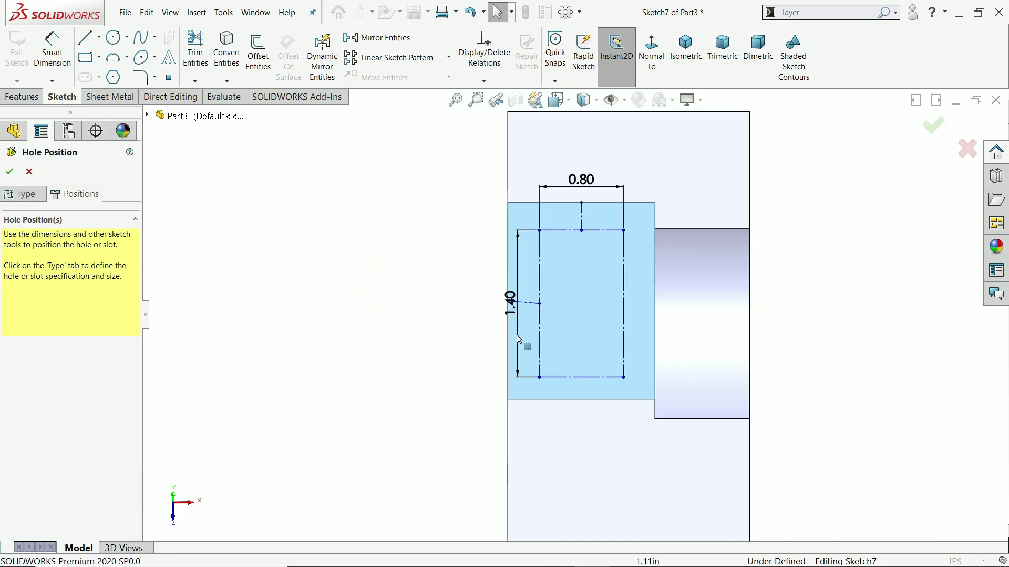
pyautogui.scroll(-5, 525, 305)
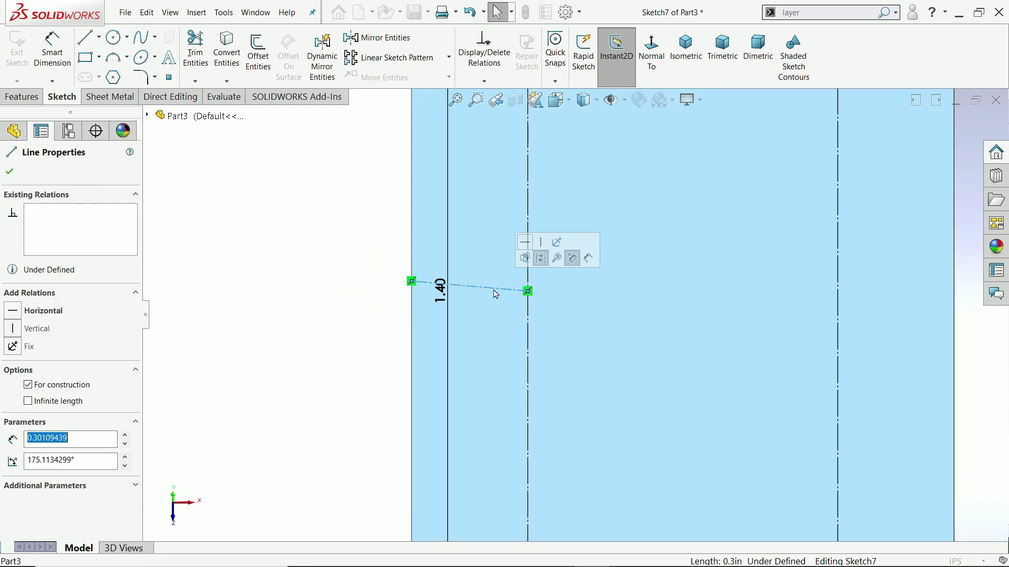
pyautogui.click(525, 243)
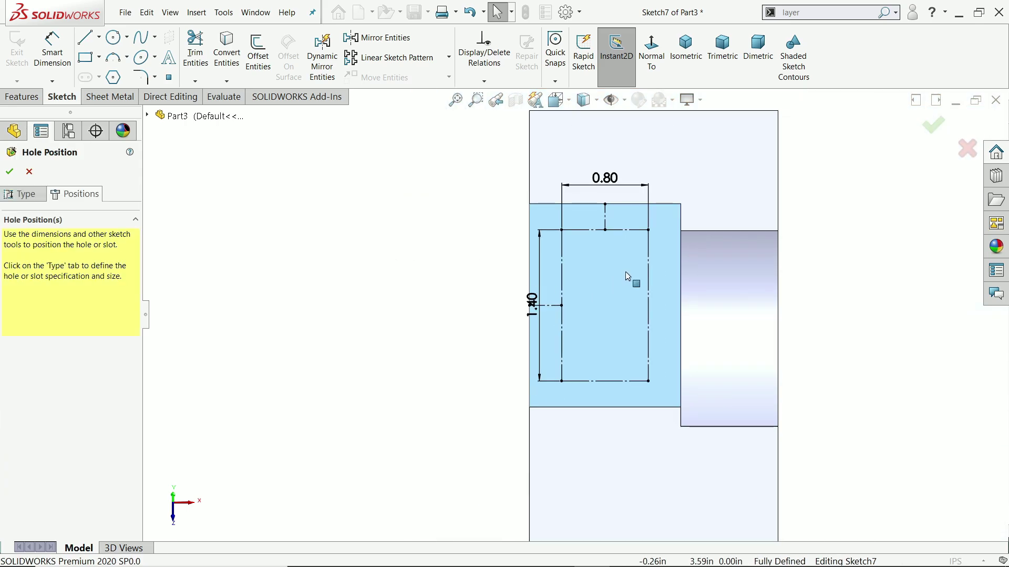
# Place tapped-hole position points on the four corners of the construction rectangle
pyautogui.scroll(-4, 630, 277)
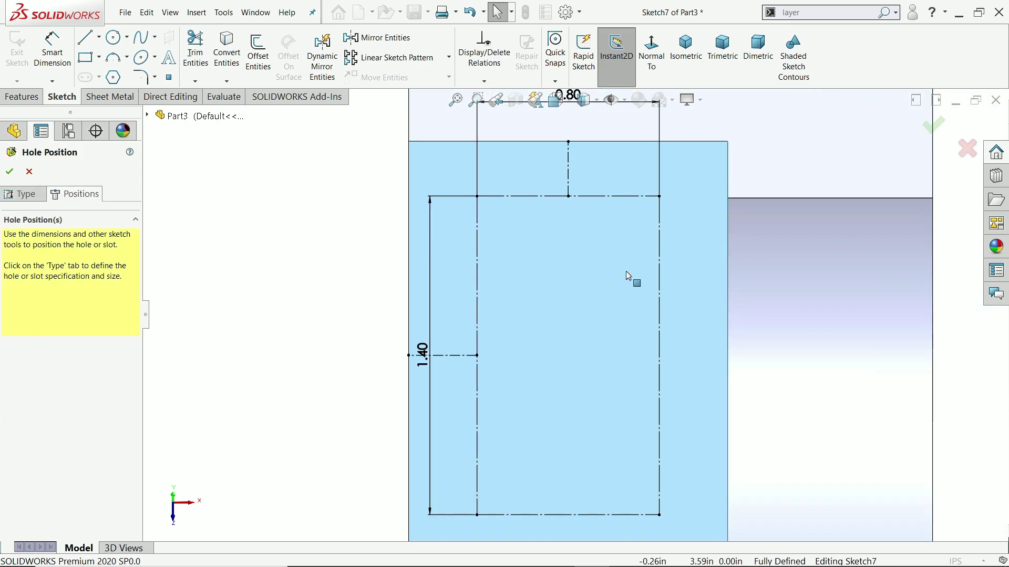
pyautogui.click(169, 79)
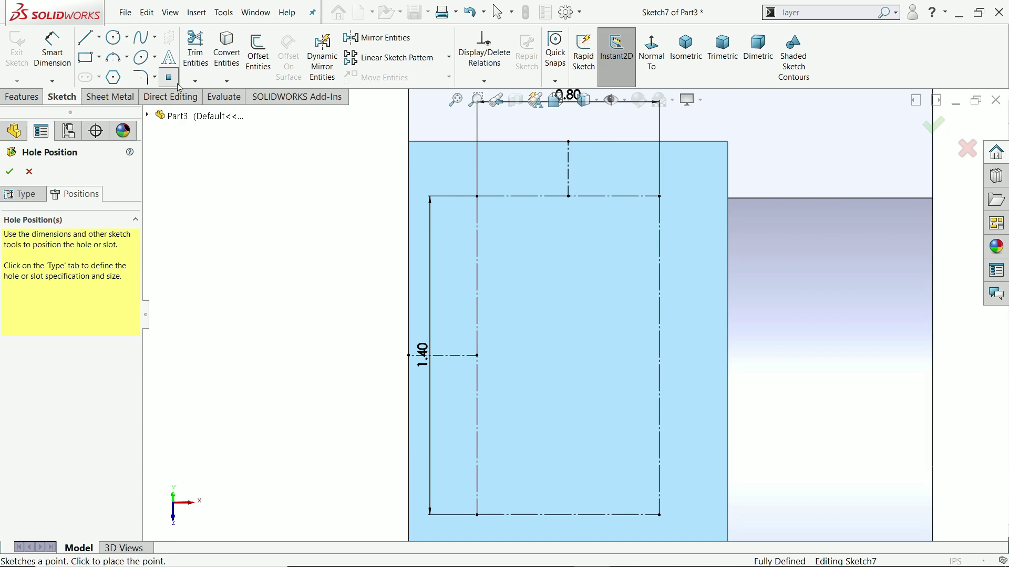
pyautogui.click(476, 196)
pyautogui.click(660, 196)
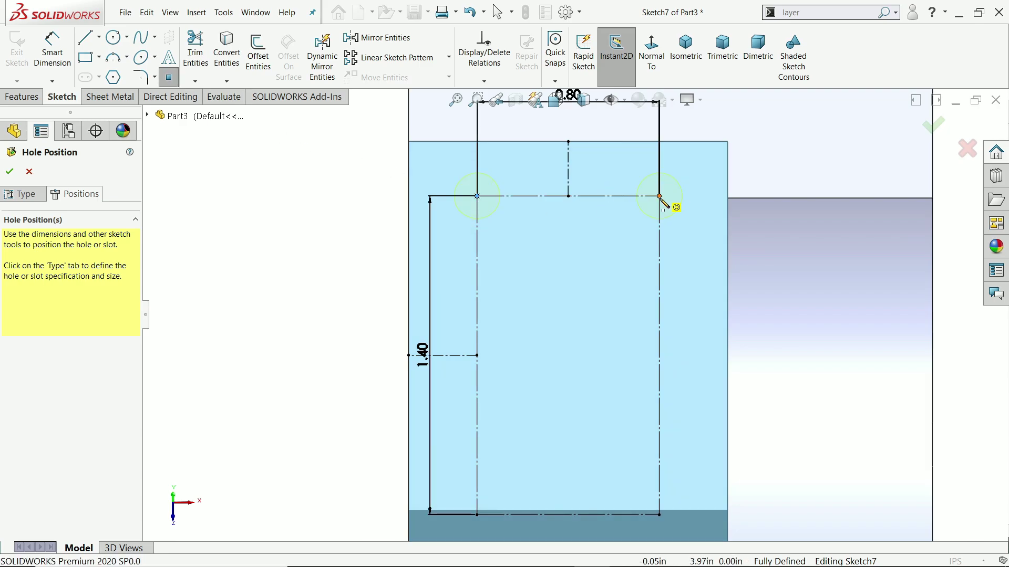
pyautogui.click(476, 515)
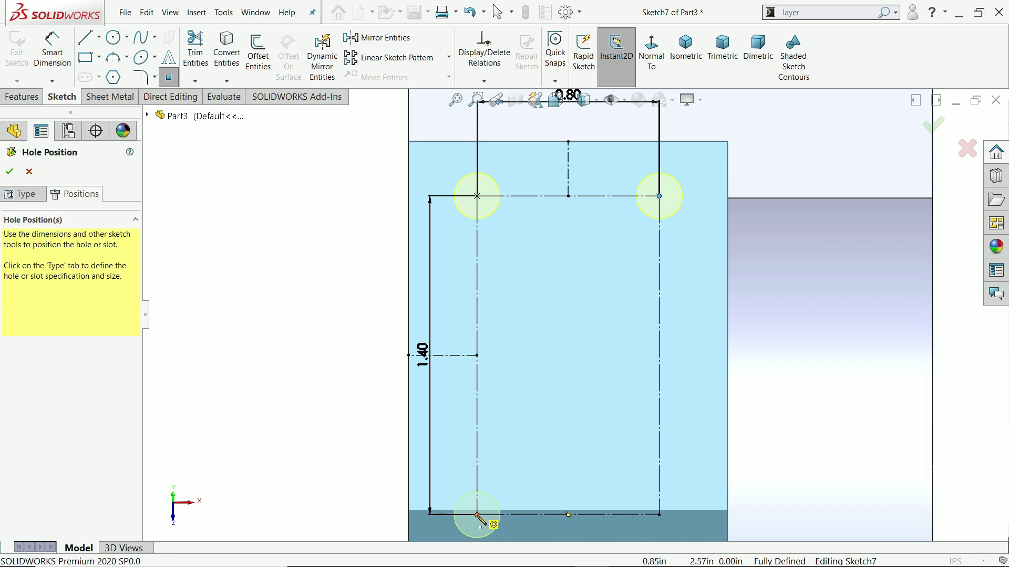
pyautogui.click(660, 515)
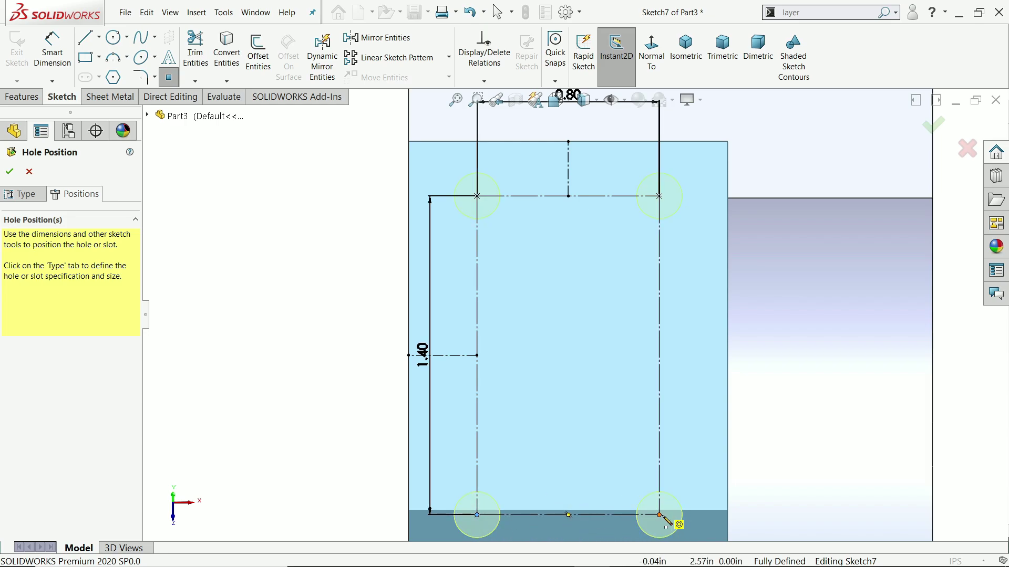
# Check the four hole previews in isometric view and finish the 1/4-20 tapped holes
pyautogui.click(686, 47)
pyautogui.rightClick(436, 157)
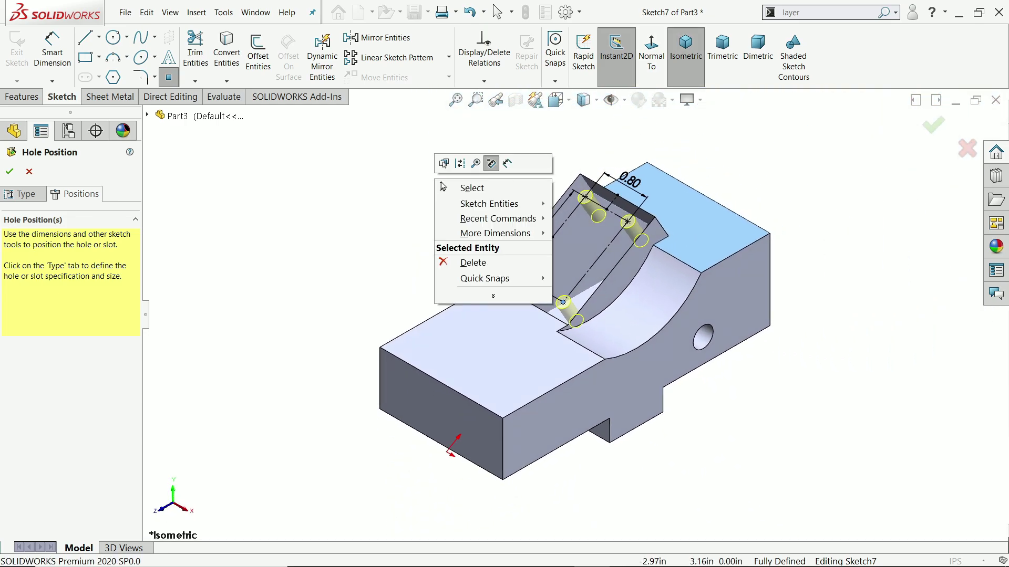
pyautogui.click(466, 188)
pyautogui.scroll(-4, 644, 284)
pyautogui.scroll(3, 552, 286)
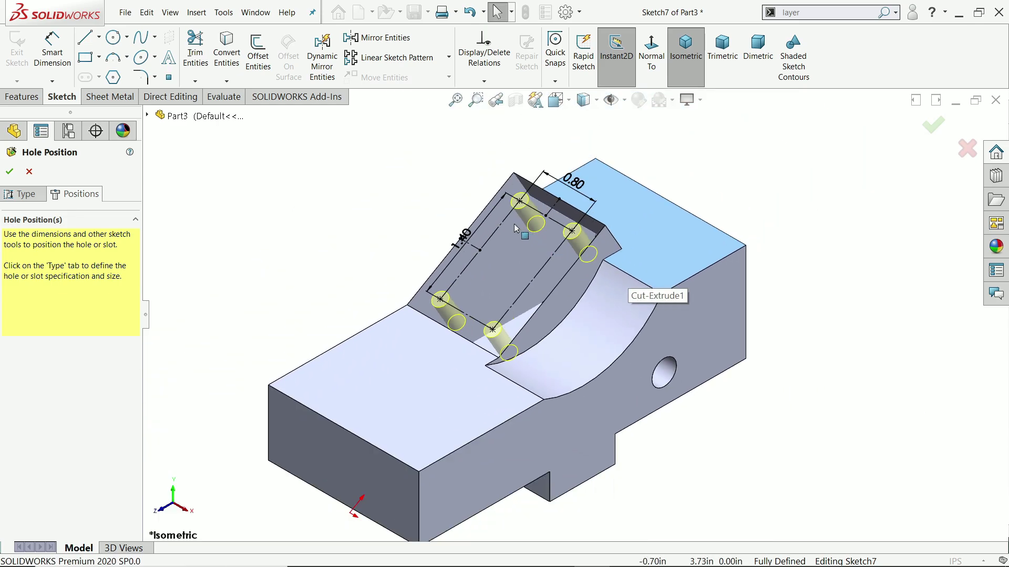
pyautogui.scroll(-2, 515, 338)
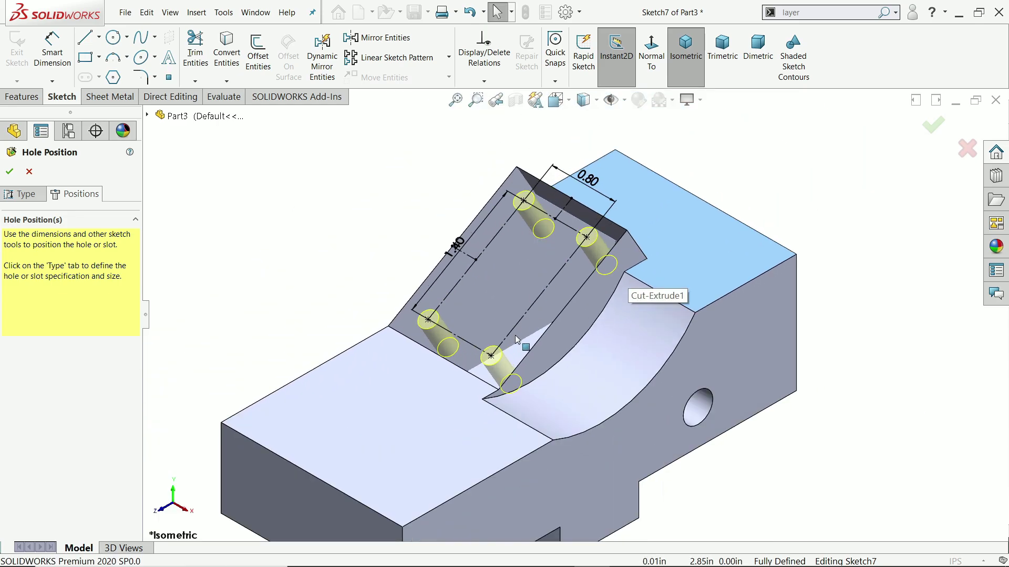
pyautogui.click(9, 172)
pyautogui.scroll(-2, 526, 288)
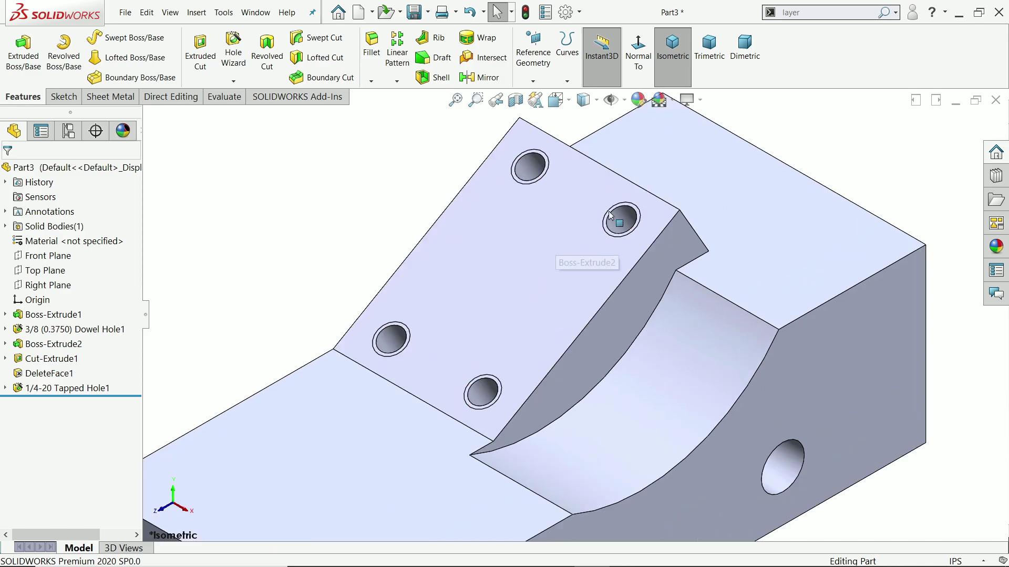
# Enable shaded cosmetic threads in the document's detailing properties
pyautogui.click(565, 12)
pyautogui.click(314, 119)
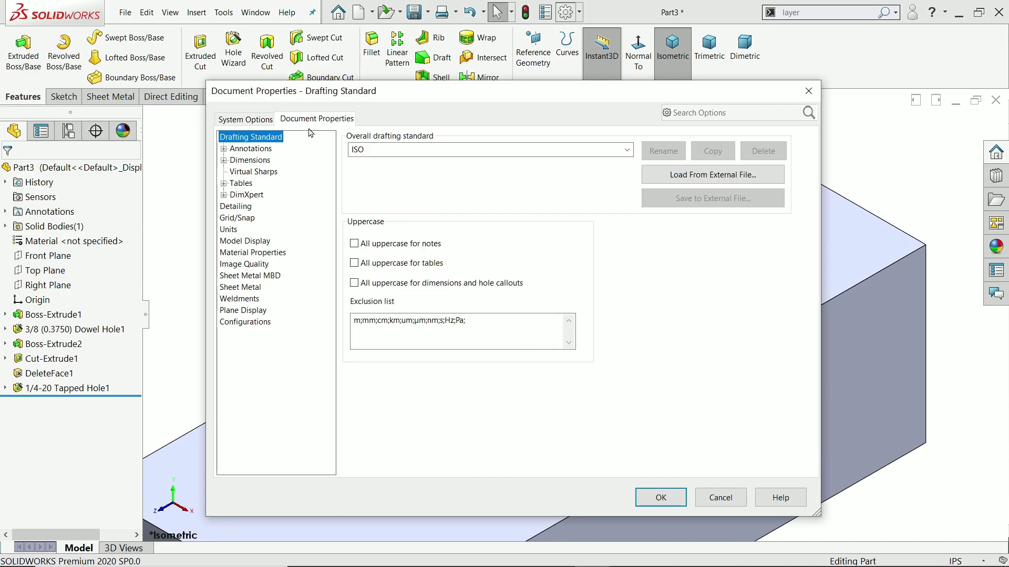
pyautogui.click(236, 207)
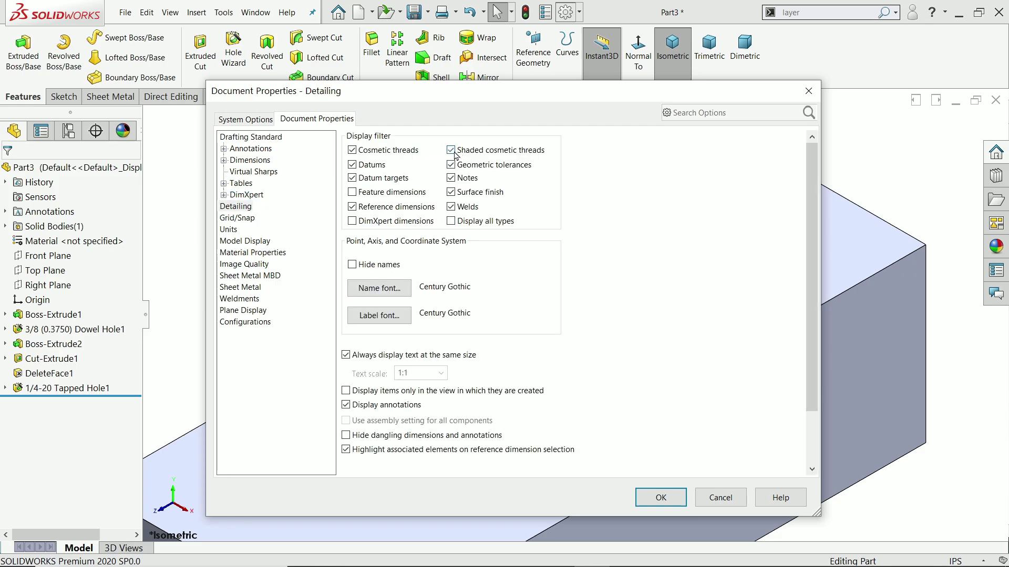
pyautogui.click(660, 498)
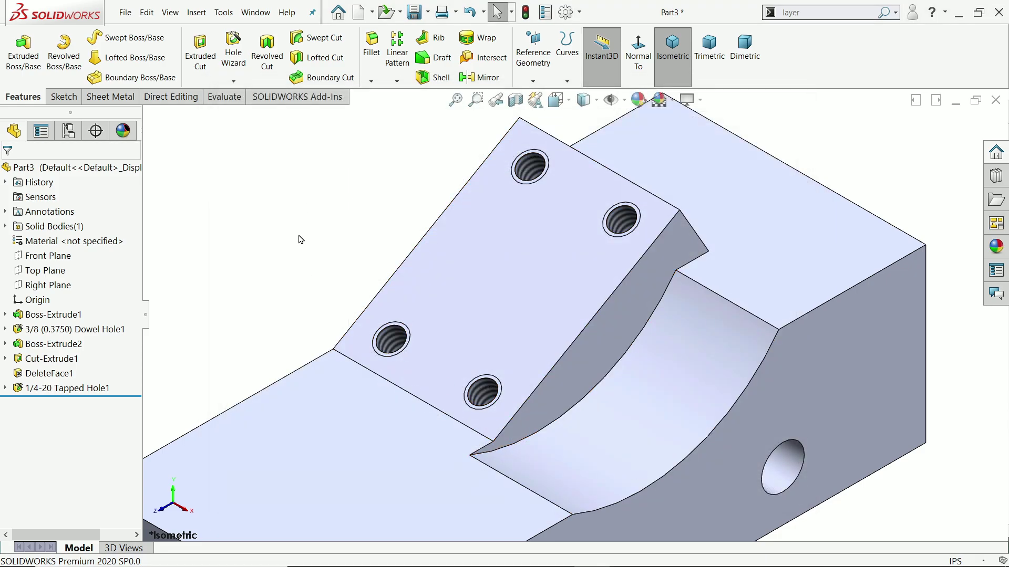
# Switch to the 134.6 drawing in Photos and examine the circular recess and slot dimensions on the inclined face
pyautogui.scroll(3, 390, 288)
pyautogui.scroll(-1, 581, 359)
pyautogui.scroll(-1, 581, 359)
pyautogui.hotkey('alt', 'Tab')
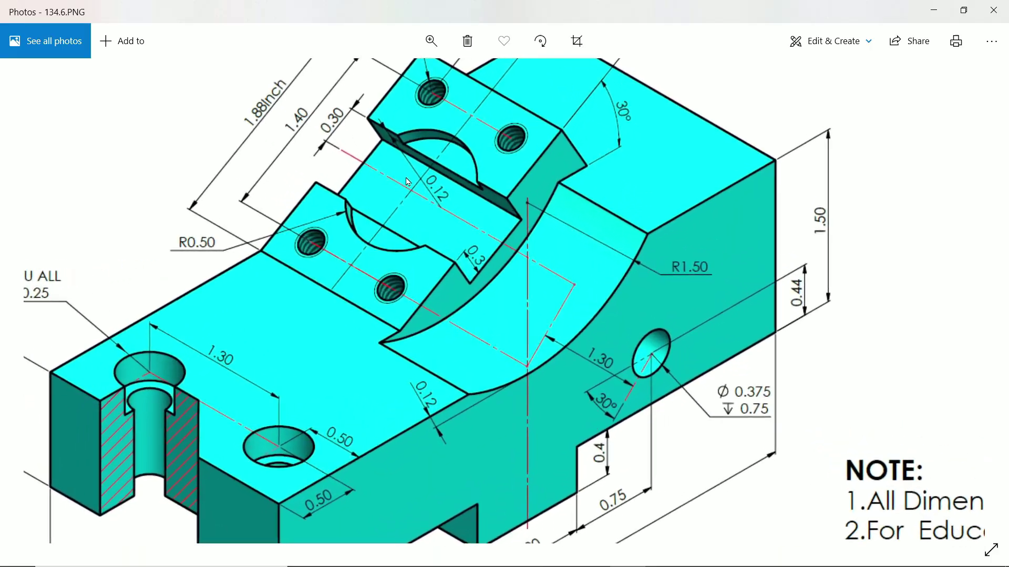
pyautogui.scroll(3, 441, 260)
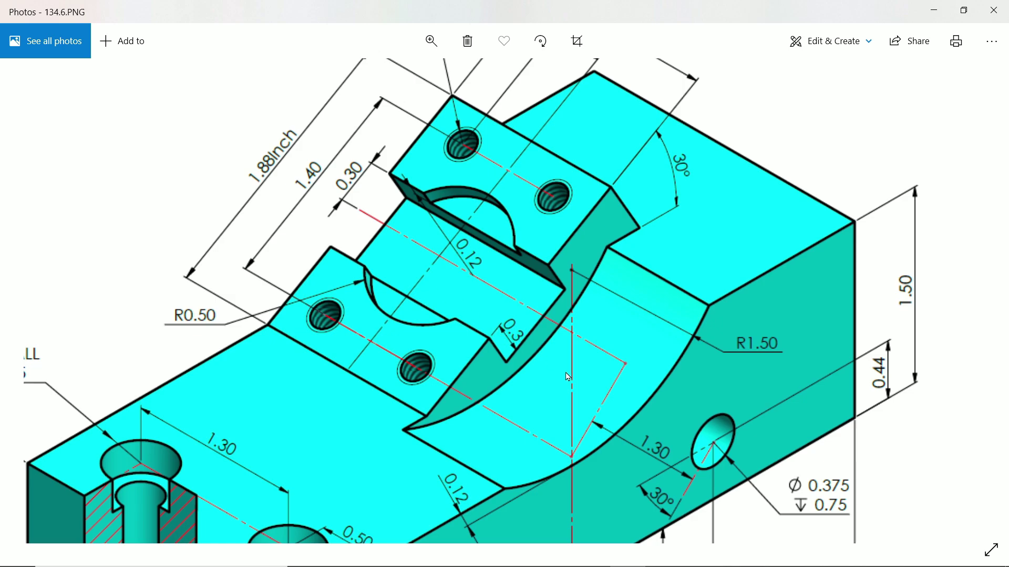
pyautogui.moveTo(561, 386); pyautogui.dragTo(580, 275)
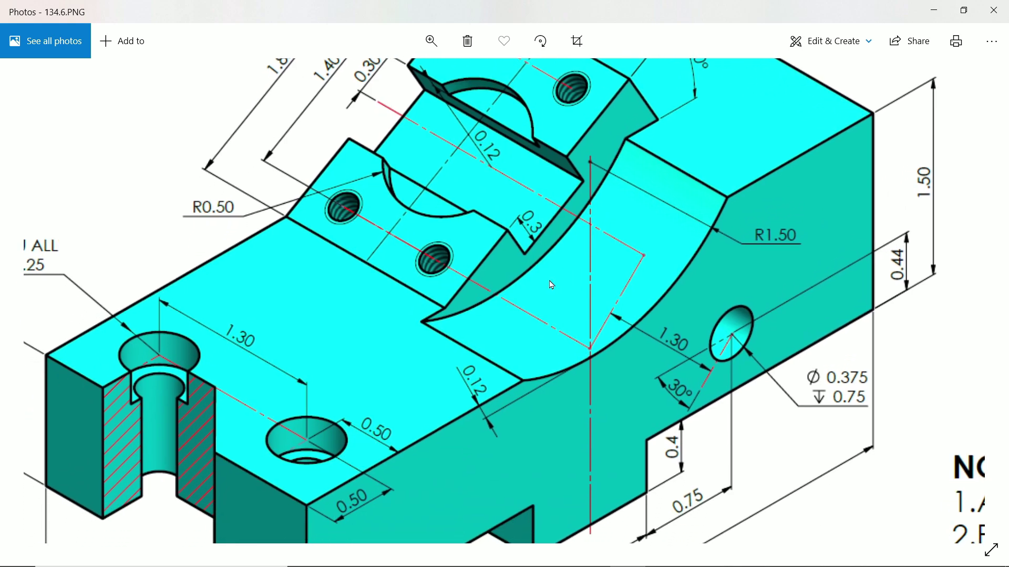
pyautogui.click(934, 10)
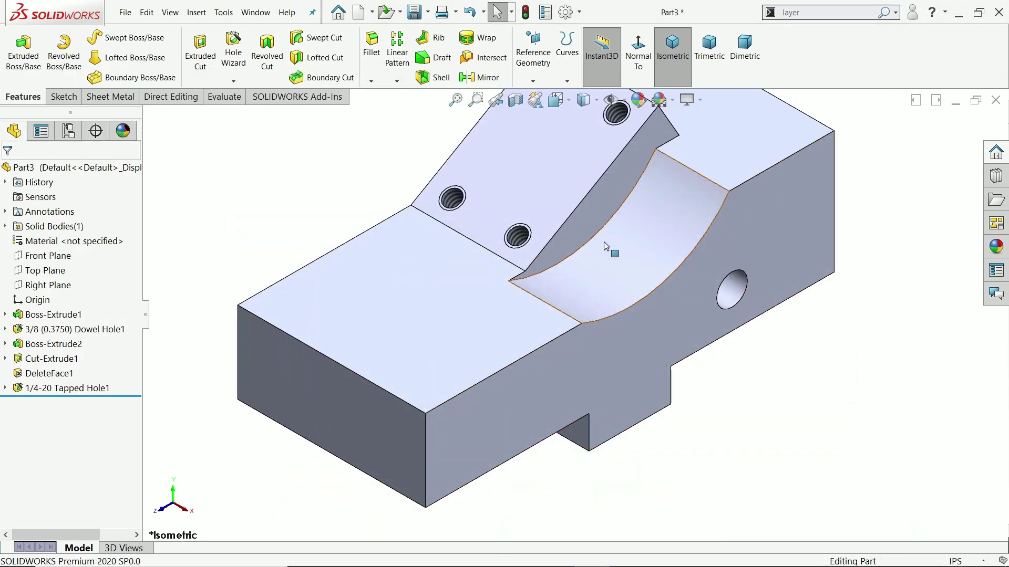
# Start a sketch on the inclined face and draw a vertical centerline from its top edge's midpoint down towards the face's centre
pyautogui.click(550, 174)
pyautogui.click(597, 131)
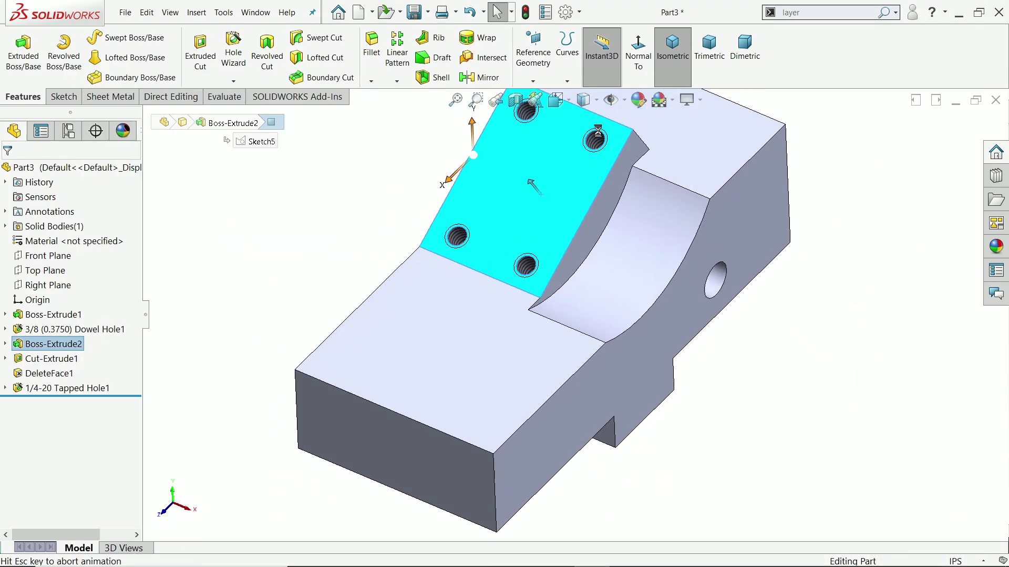
pyautogui.scroll(-5, 568, 278)
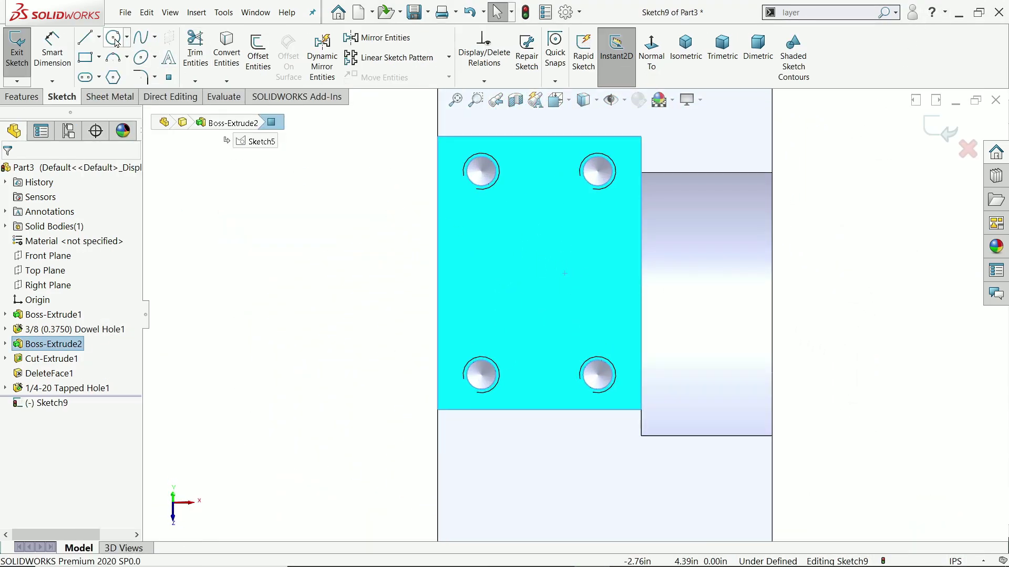
pyautogui.click(99, 37)
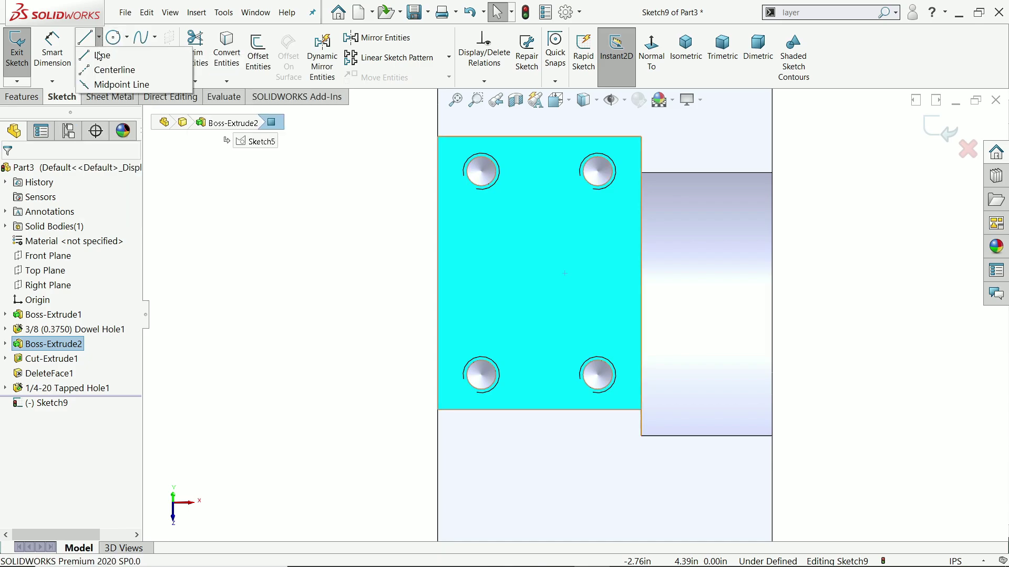
pyautogui.click(108, 68)
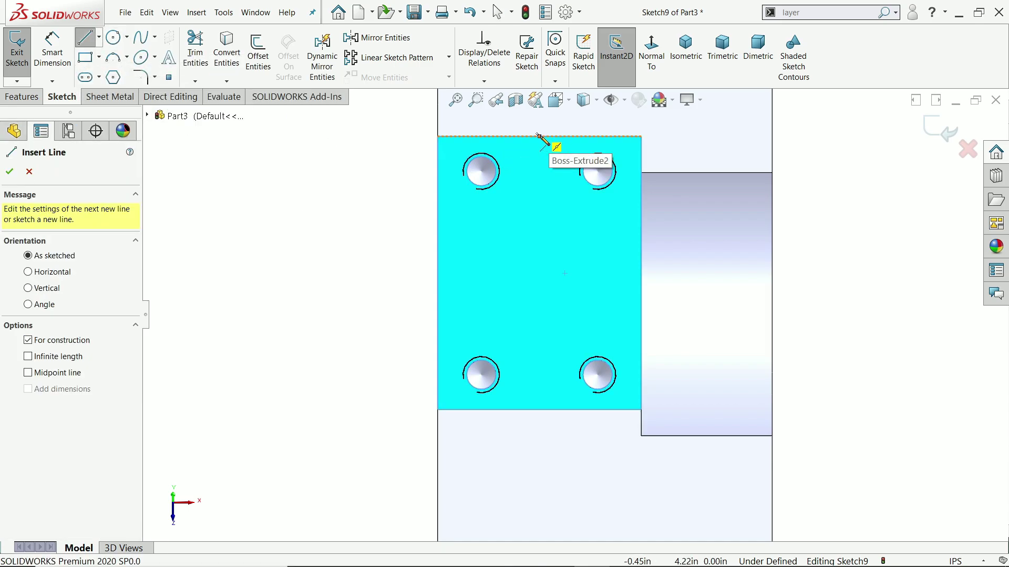
pyautogui.click(539, 137)
pyautogui.click(539, 258)
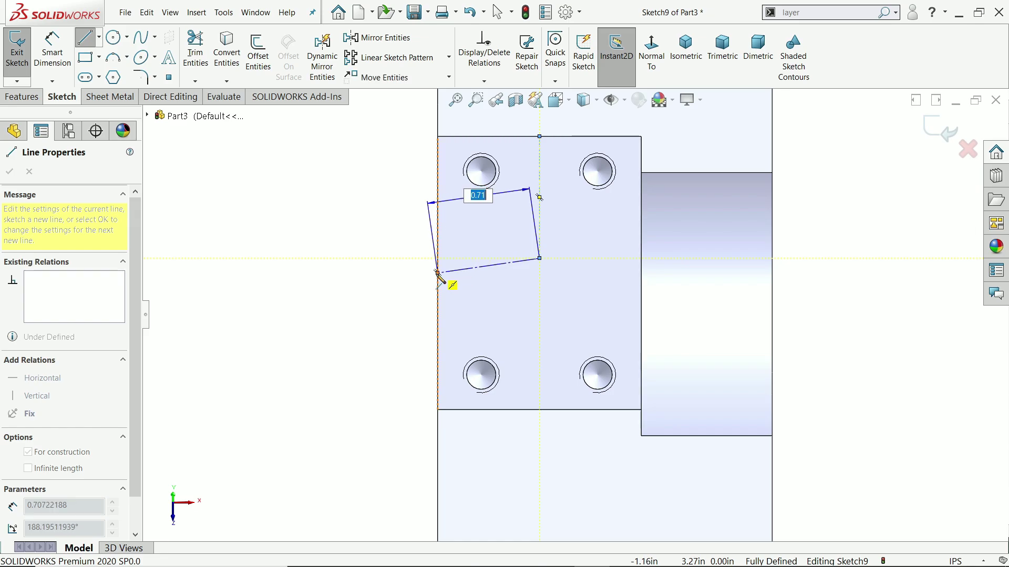
# Draw a centerline from the vertical one's lower end to the face's left edge midpoint and make it horizontal
pyautogui.click(438, 273)
pyautogui.rightClick(392, 251)
pyautogui.click(459, 269)
pyautogui.press('Escape')
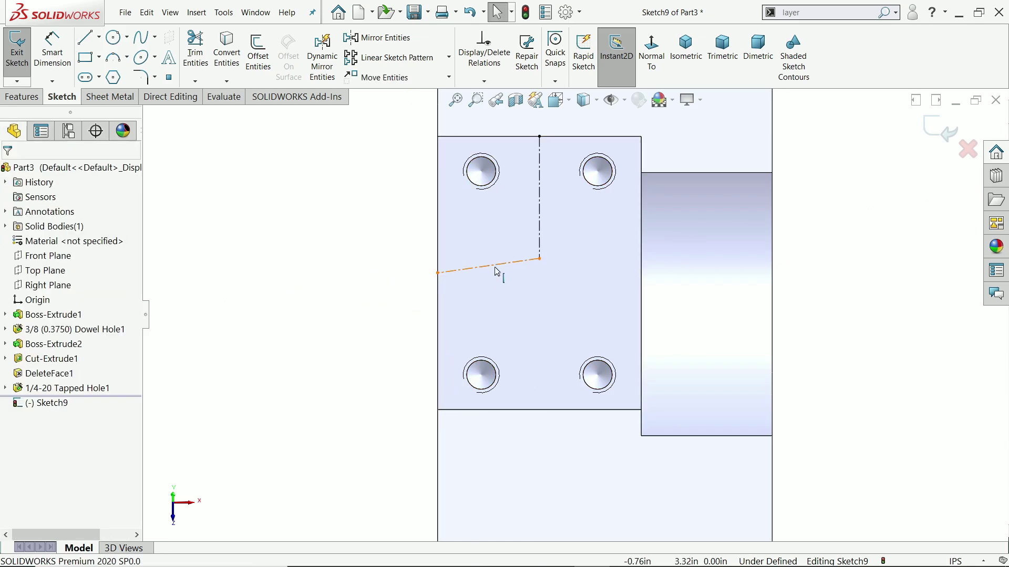
pyautogui.click(497, 272)
pyautogui.click(528, 234)
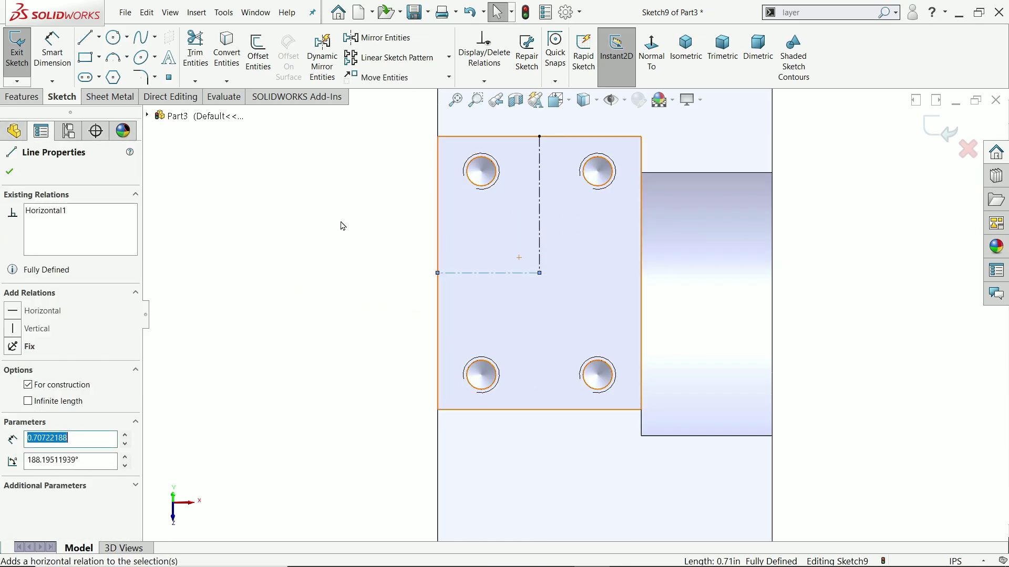
pyautogui.press('Escape')
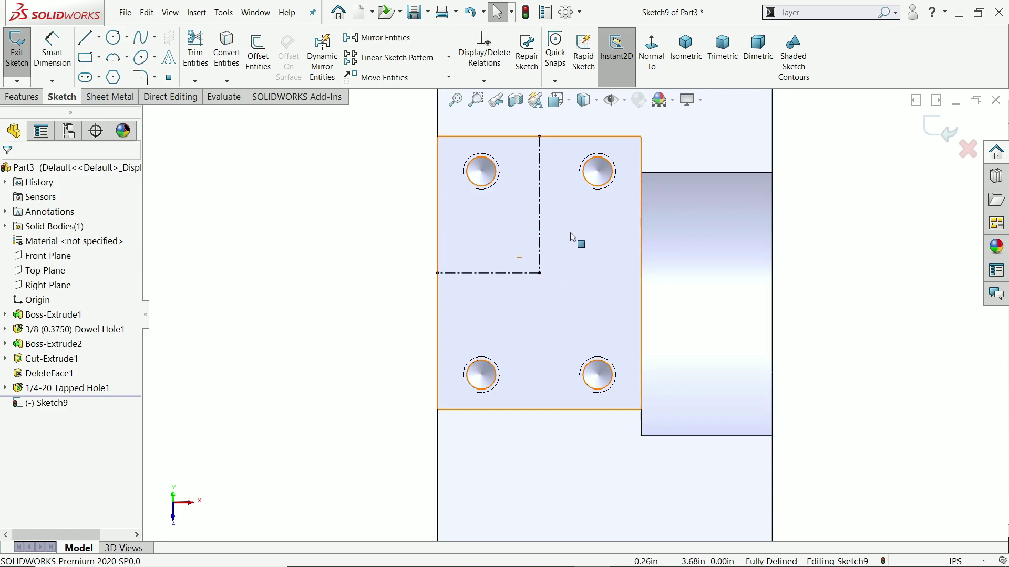
# Draw a 0.50 in diameter circle centred where the two centerlines meet on the inclined face
pyautogui.click(113, 37)
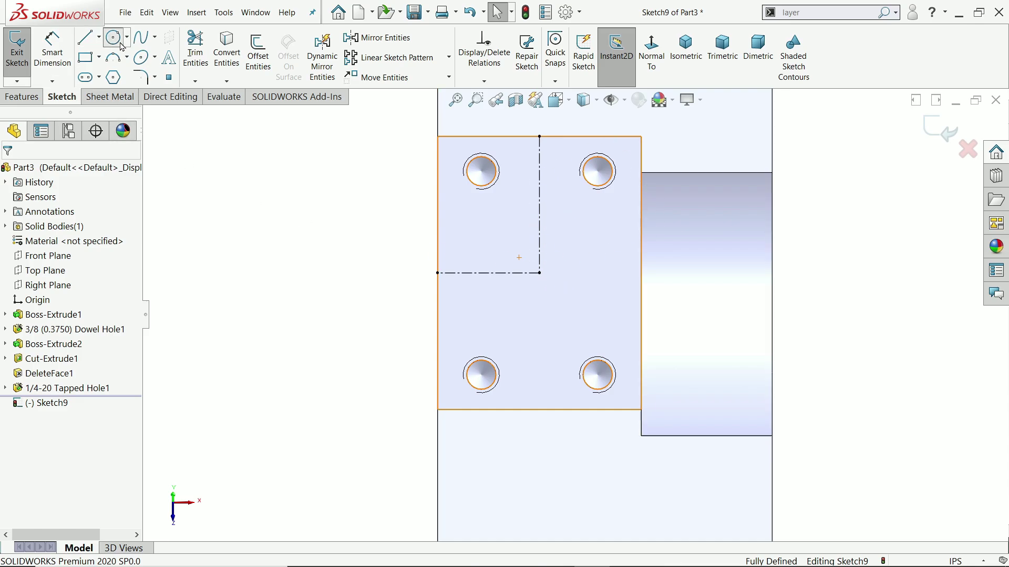
pyautogui.click(541, 274)
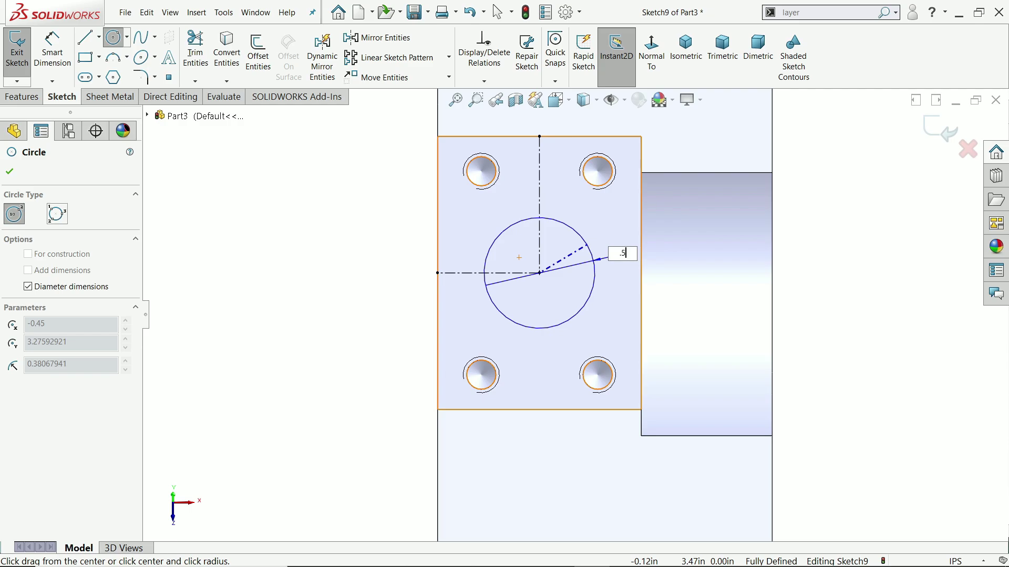
pyautogui.write('.5')
pyautogui.press('Return')
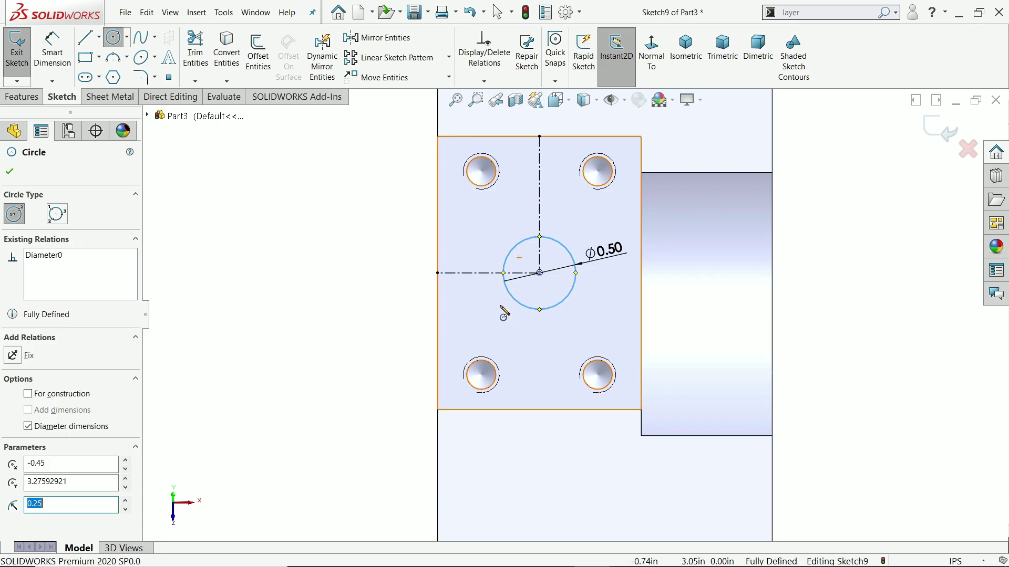
pyautogui.scroll(-2, 566, 292)
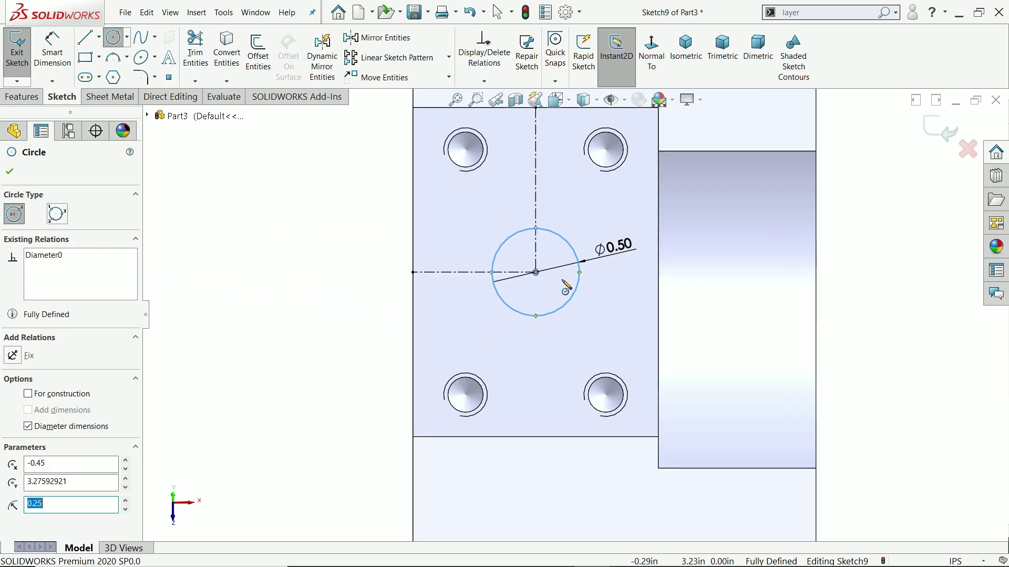
pyautogui.rightClick(348, 232)
pyautogui.click(365, 224)
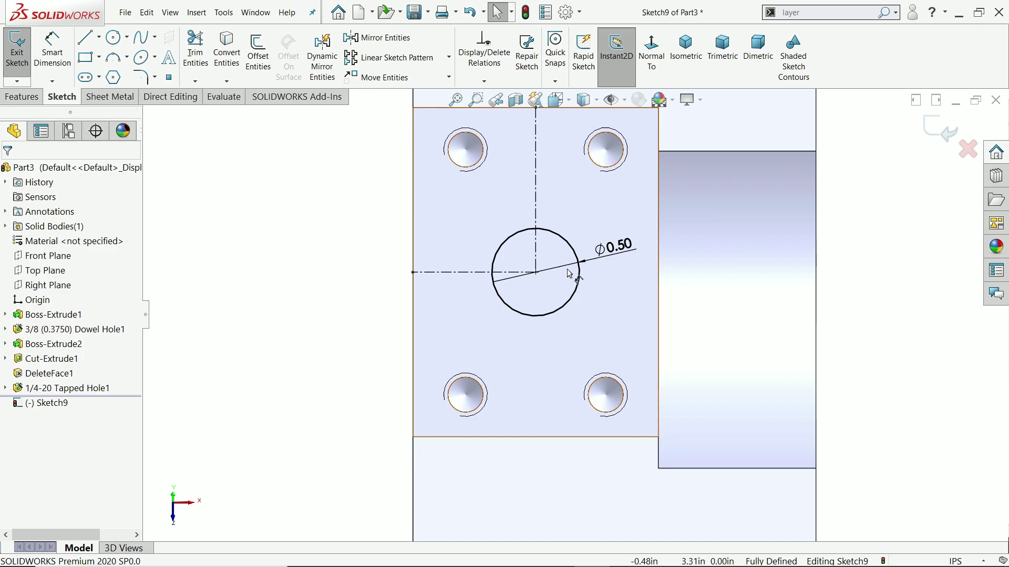
# Set the diameter of the circle on the inclined face to 1 in
pyautogui.doubleClick(610, 253)
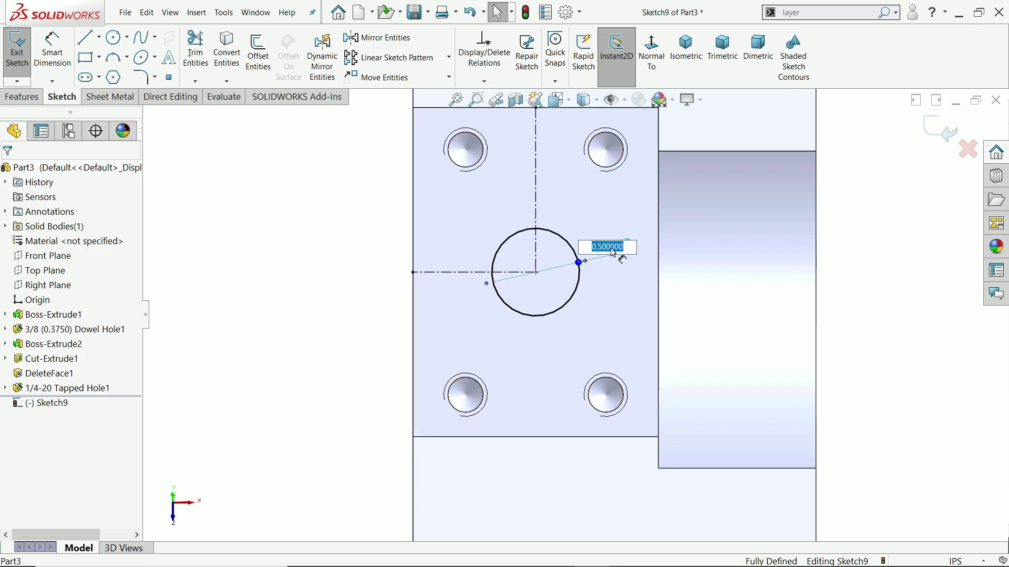
pyautogui.write('1')
pyautogui.press('Return')
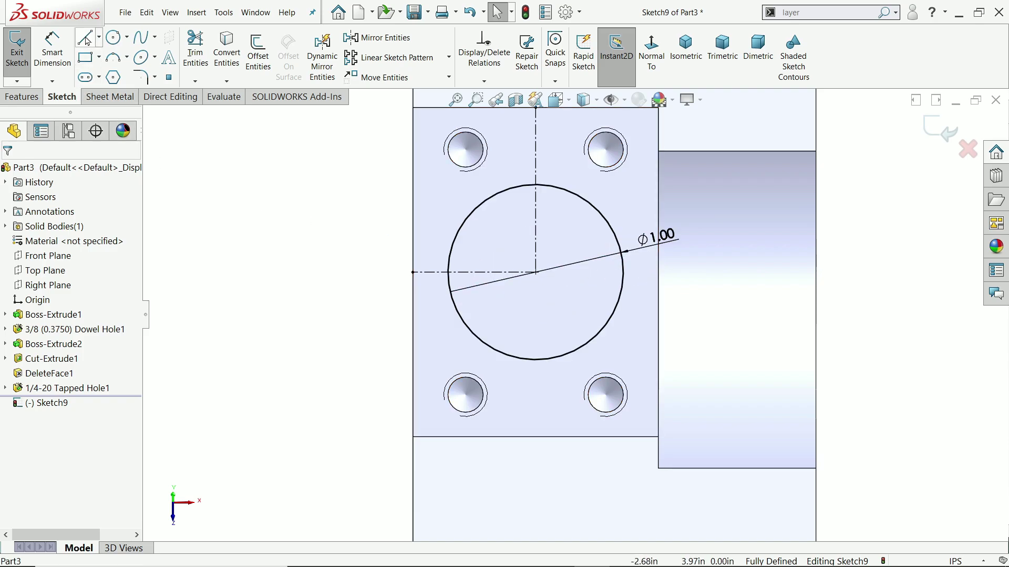
# Draw a corner rectangle about 0.64 in high across the circle, spanning the inclined face from its left edge to its right edge
pyautogui.click(93, 62)
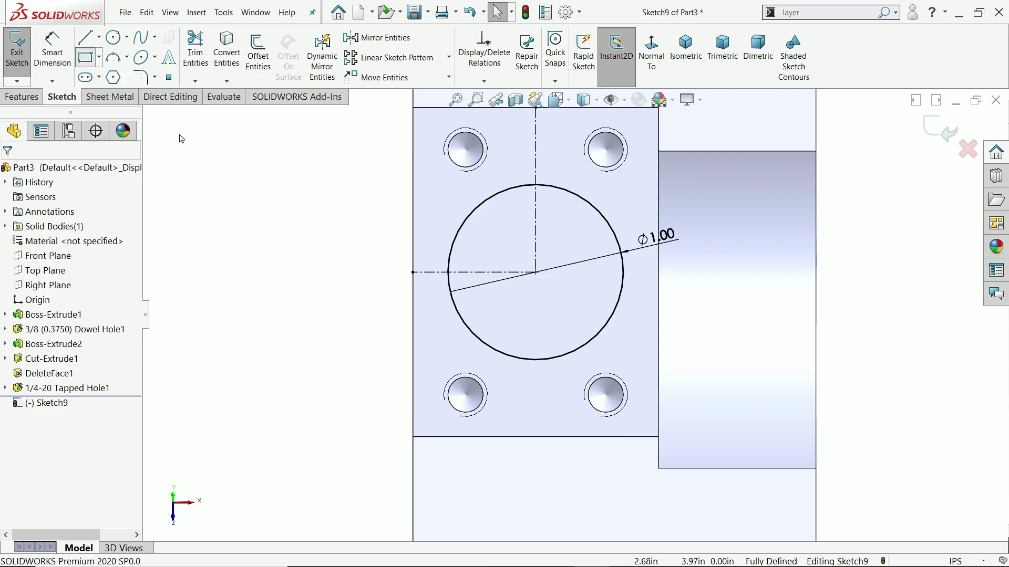
pyautogui.click(413, 214)
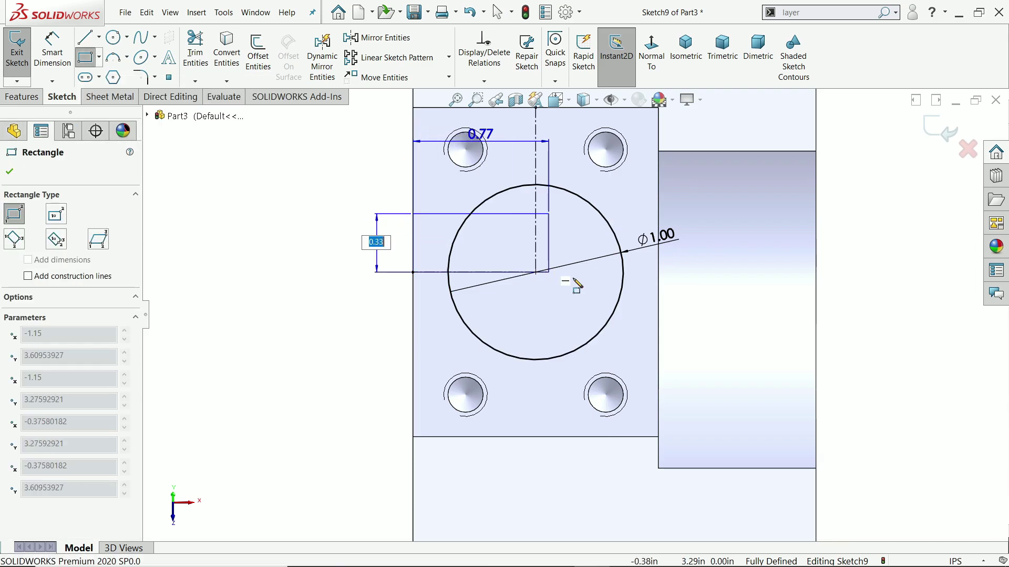
pyautogui.click(658, 326)
pyautogui.rightClick(295, 242)
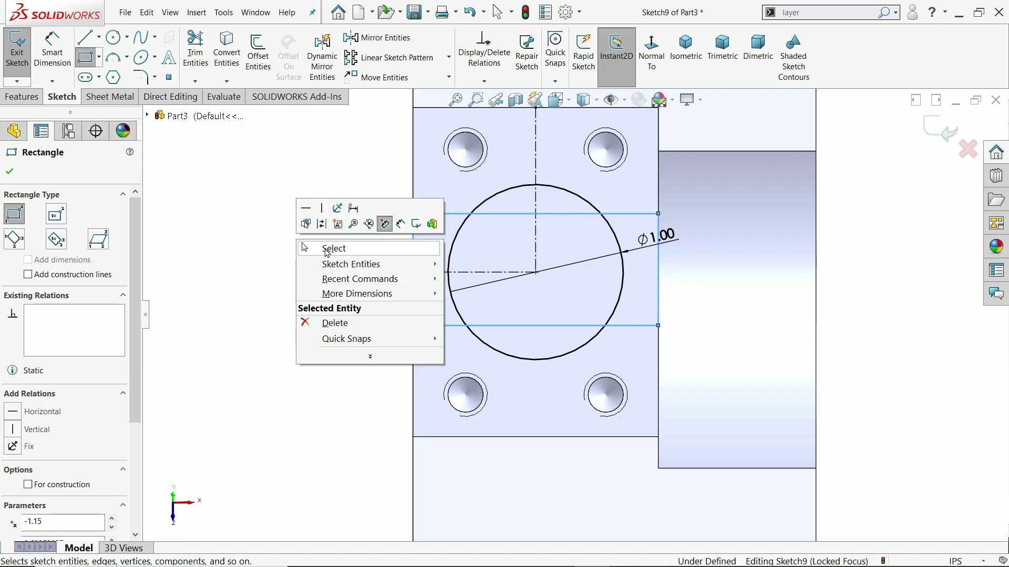
pyautogui.click(327, 250)
# Dimension the rectangle's left side and set its height to 0.6 in
pyautogui.click(413, 266)
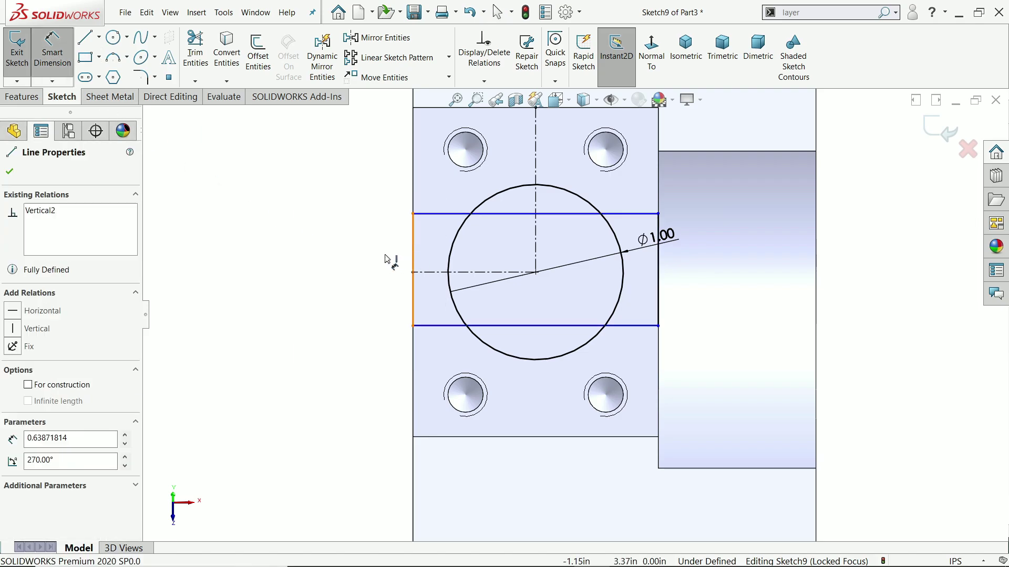
pyautogui.click(363, 267)
pyautogui.write('0.6')
pyautogui.press('Return')
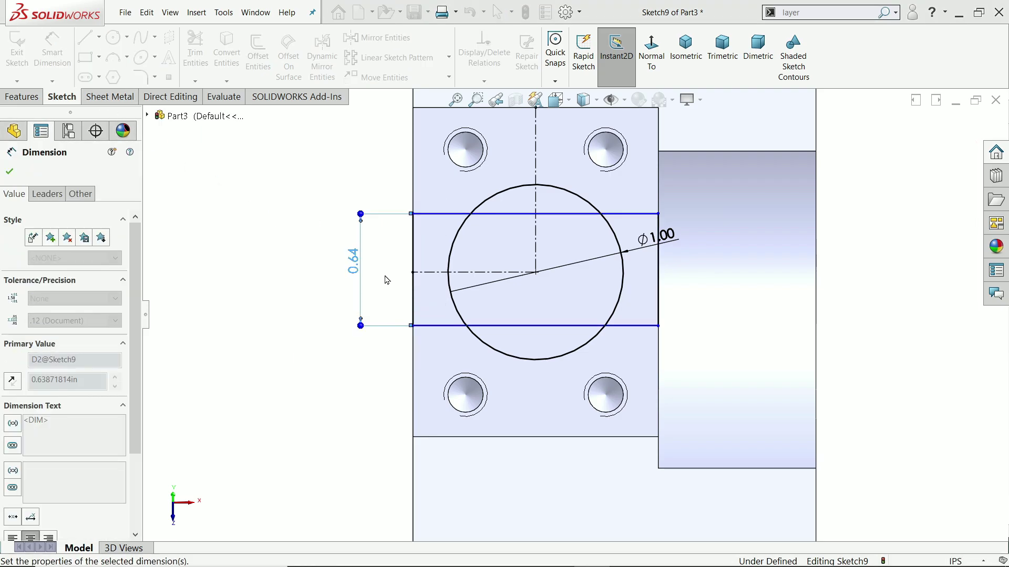
# Dimension the rectangle's upper line from the horizontal centerline and set the distance to 0.3 in
pyautogui.scroll(-3, 388, 279)
pyautogui.click(463, 210)
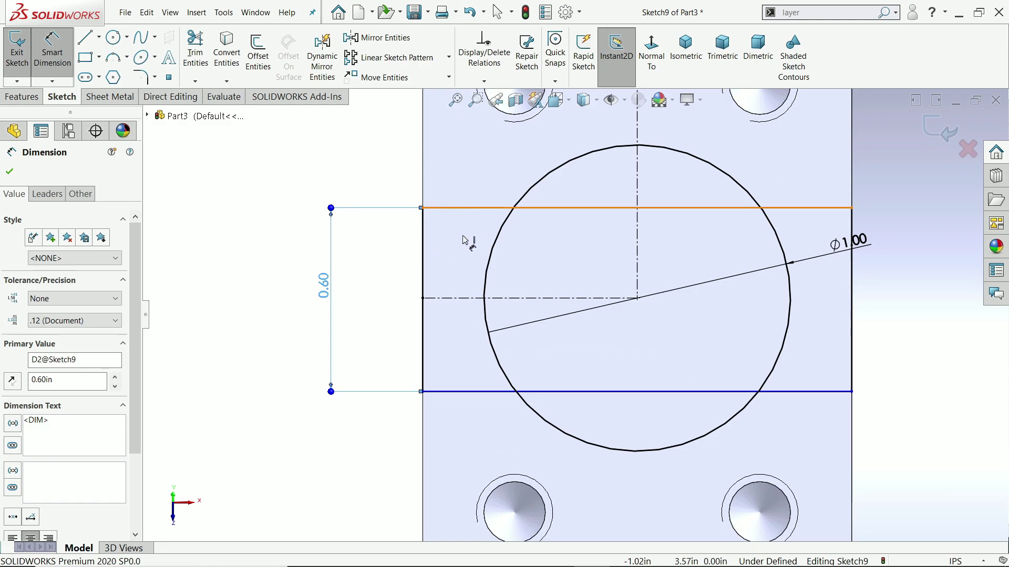
pyautogui.click(455, 298)
pyautogui.click(372, 268)
pyautogui.write('0.3')
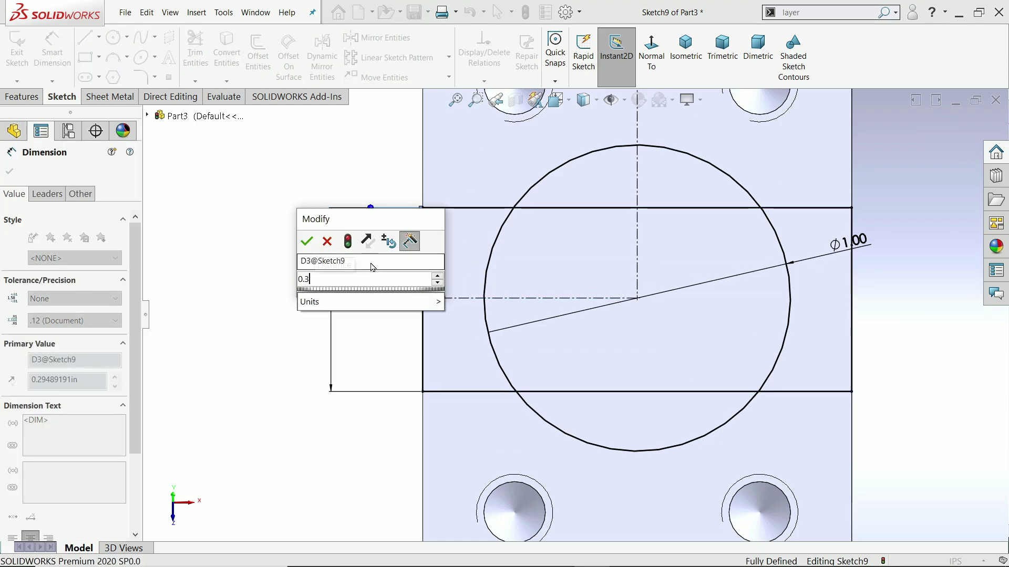
pyautogui.press('Return')
pyautogui.click(9, 174)
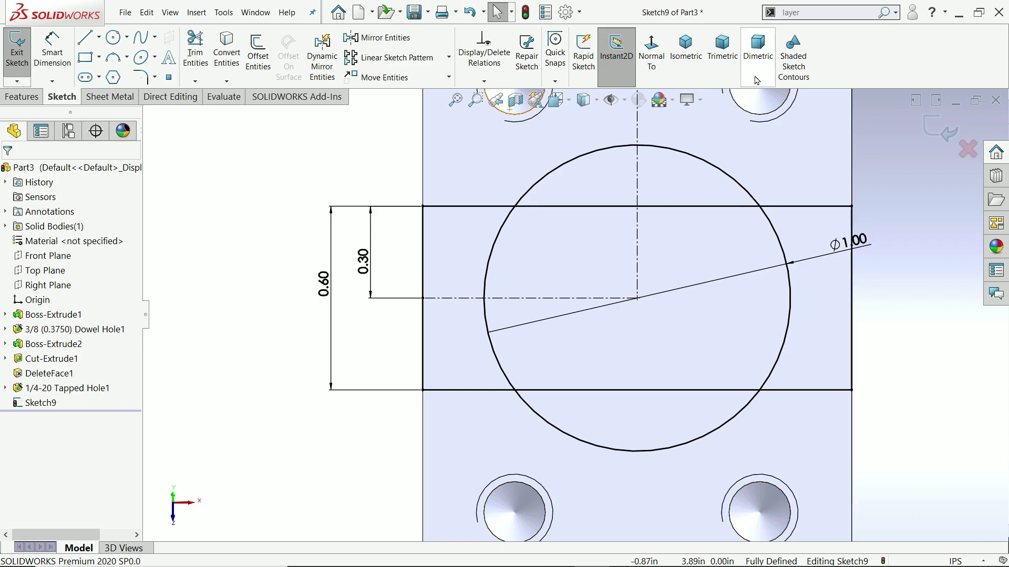
# Cut only the circle contour of the sketch into the inclined face with a blind Extruded Cut 0.12 in deep
pyautogui.click(686, 48)
pyautogui.scroll(-5, 599, 258)
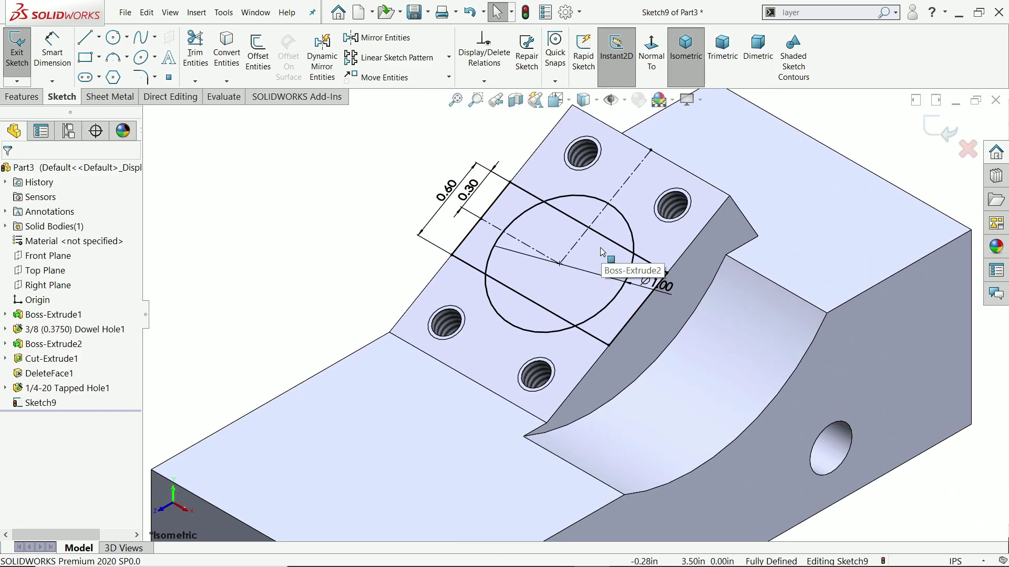
pyautogui.click(22, 97)
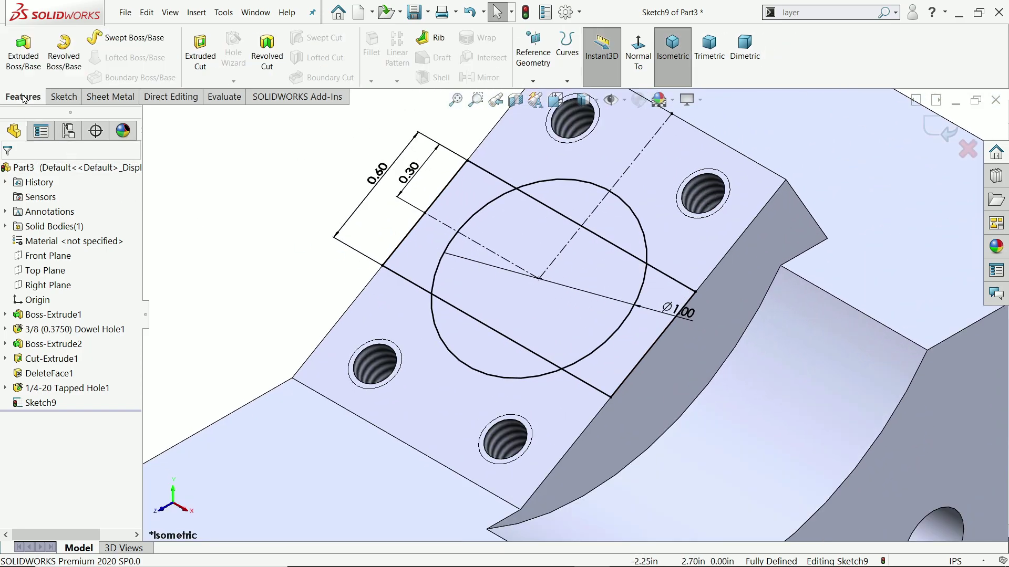
pyautogui.click(200, 53)
pyautogui.scroll(-4, 637, 272)
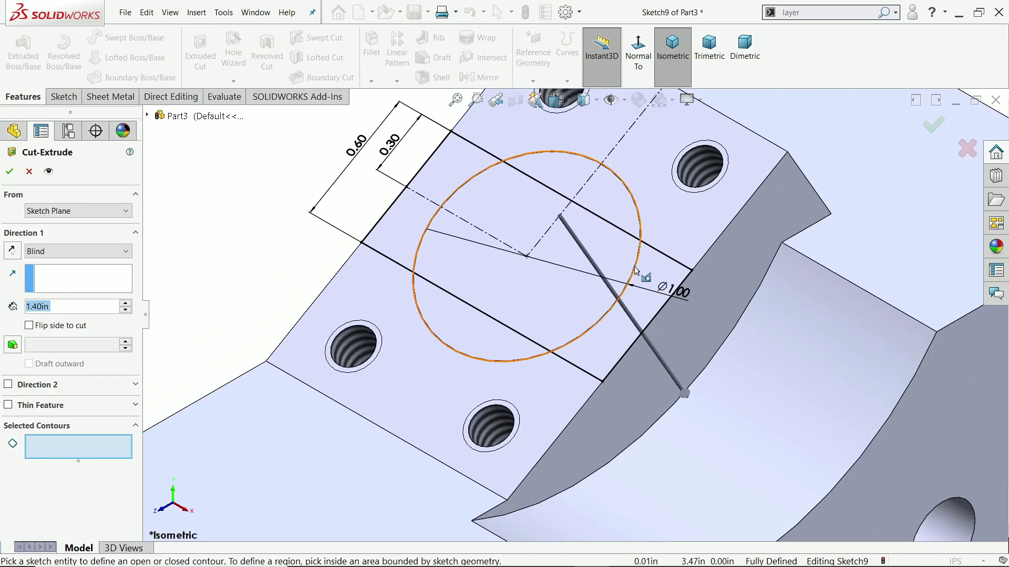
pyautogui.click(636, 272)
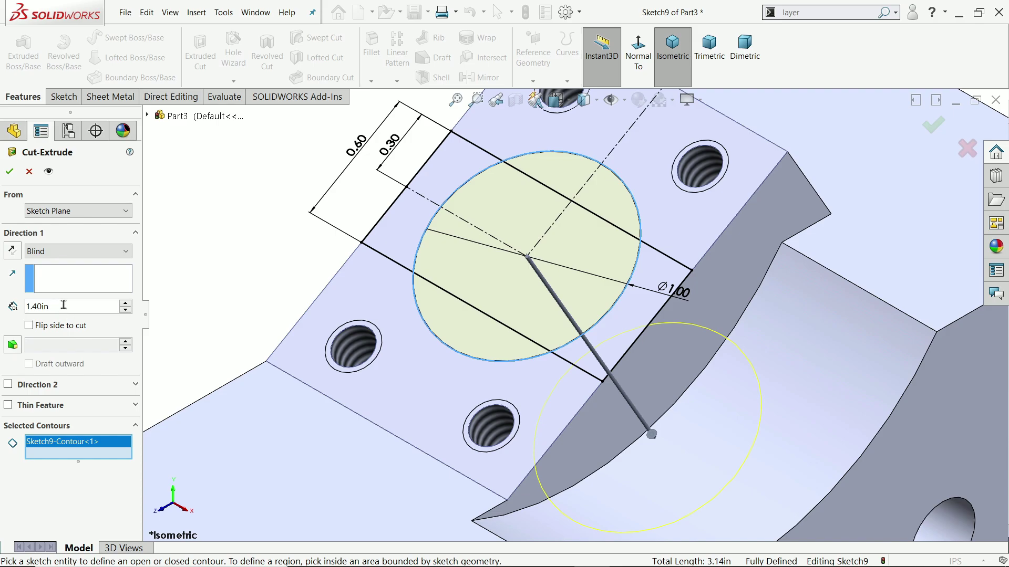
pyautogui.write('0.12')
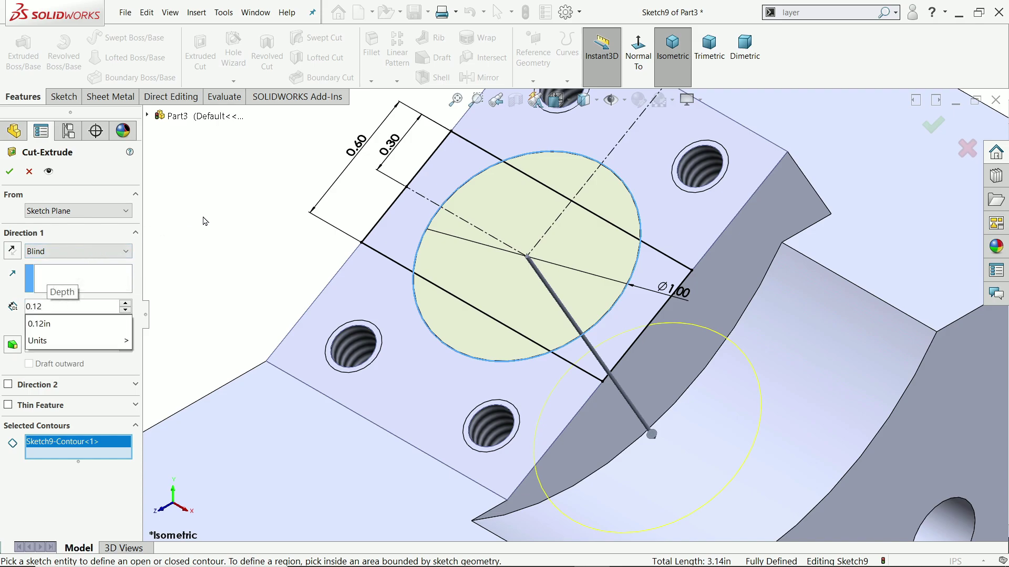
pyautogui.press('Return')
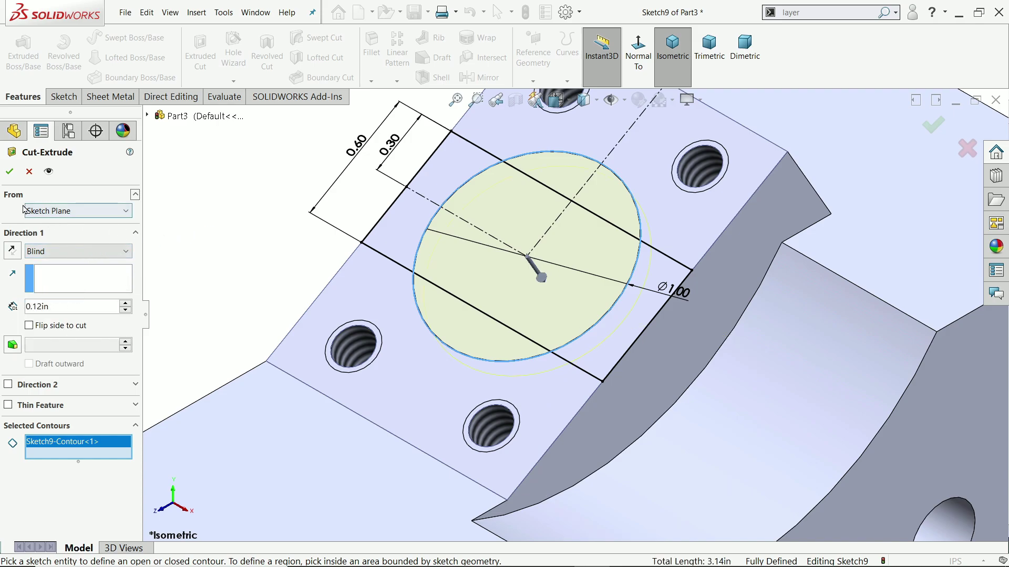
pyautogui.click(9, 171)
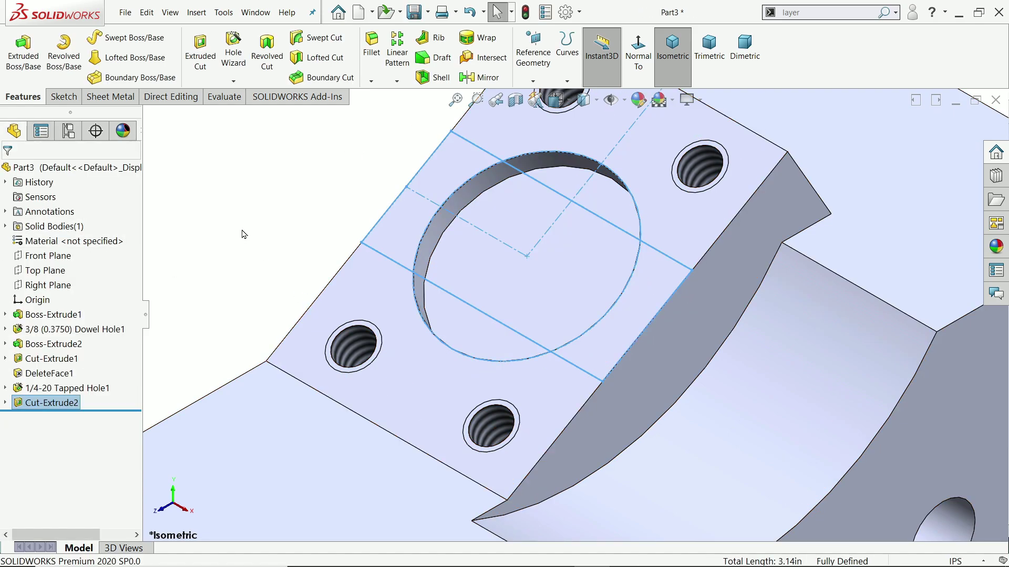
# Reuse the recess cut's sketch for a second Extruded Cut of the rectangle contour, blind to a depth of 0.3 in
pyautogui.click(6, 403)
pyautogui.click(53, 418)
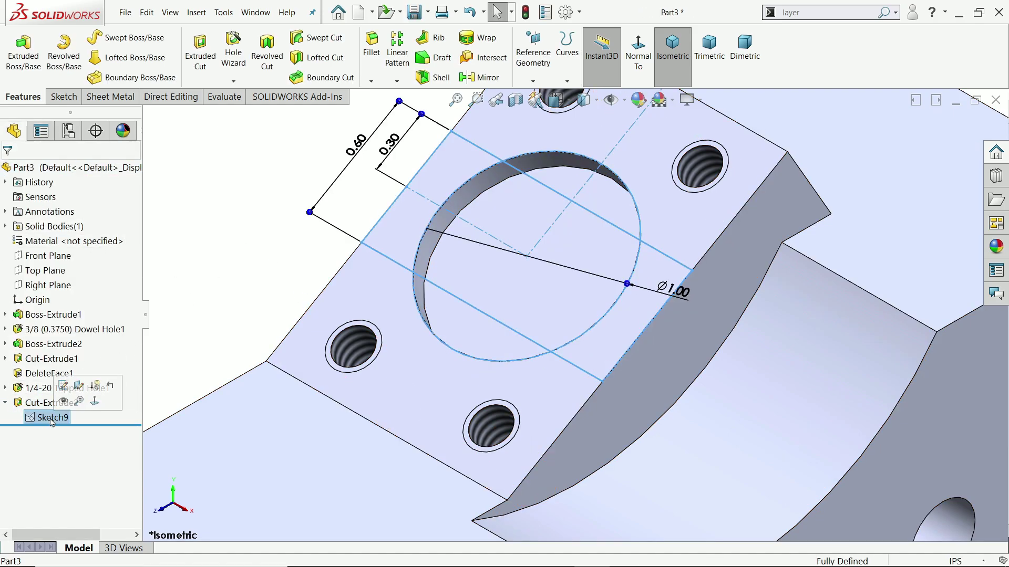
pyautogui.click(202, 62)
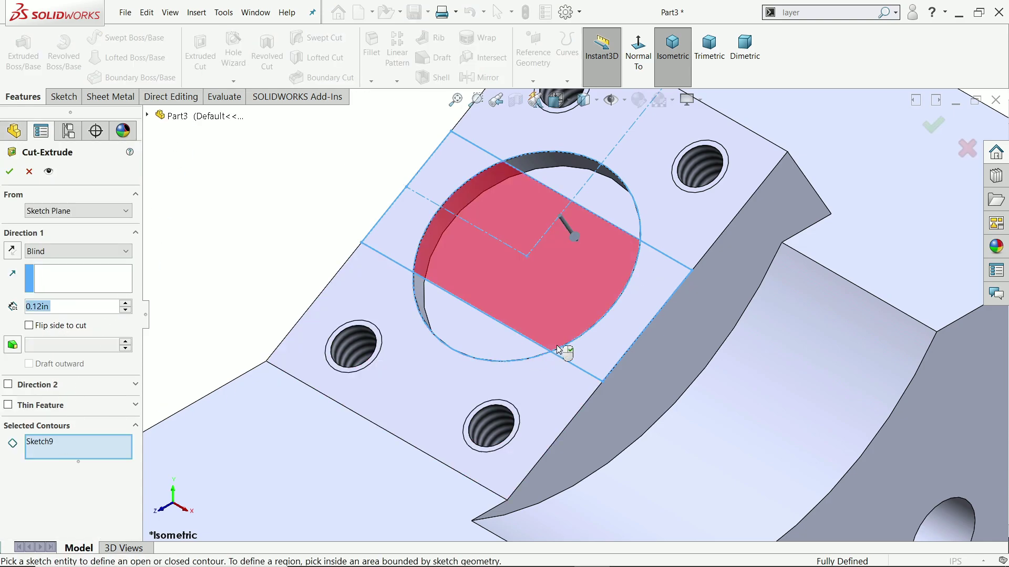
pyautogui.click(605, 381)
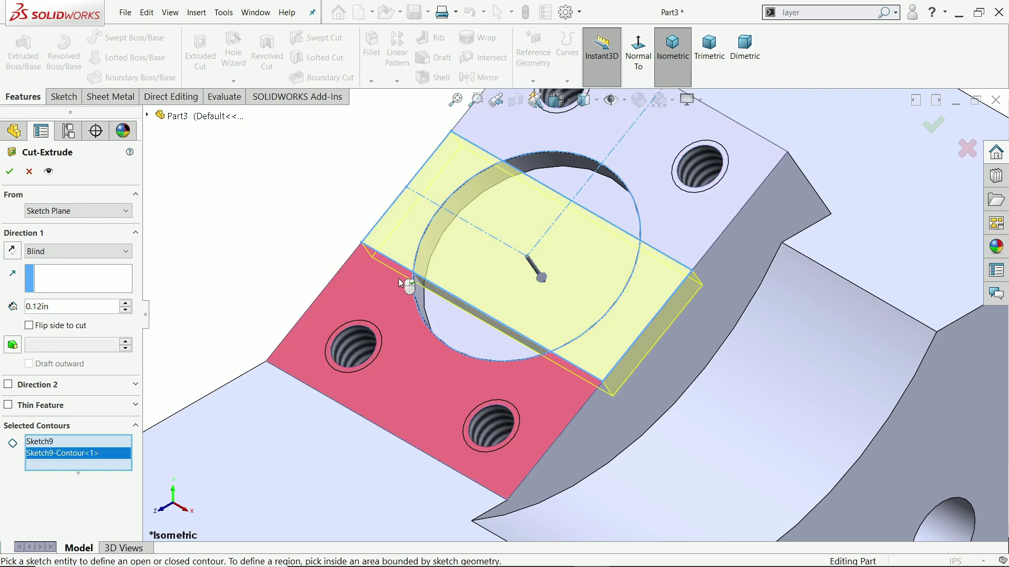
pyautogui.click(53, 306)
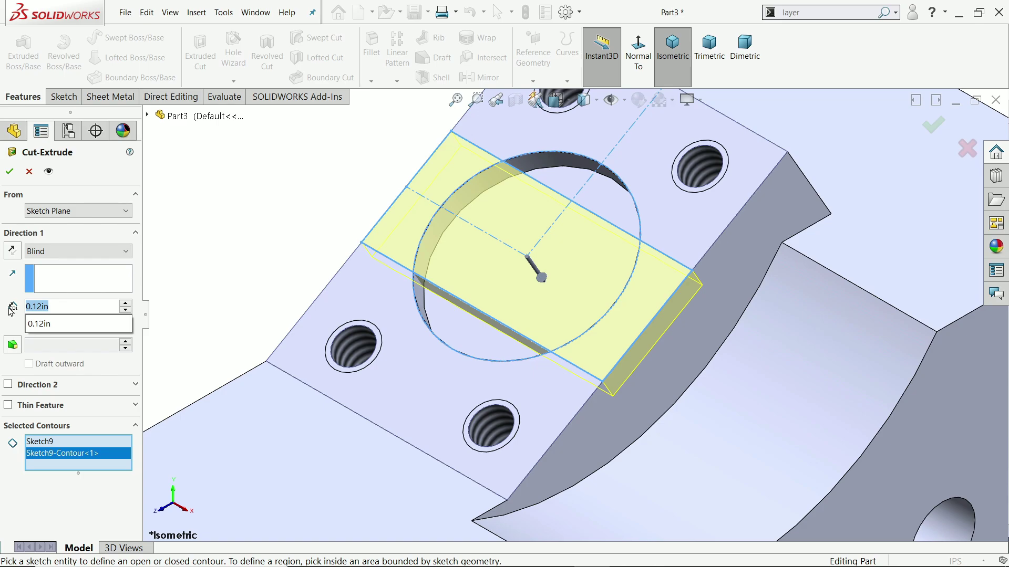
pyautogui.write('0.3')
pyautogui.press('Return')
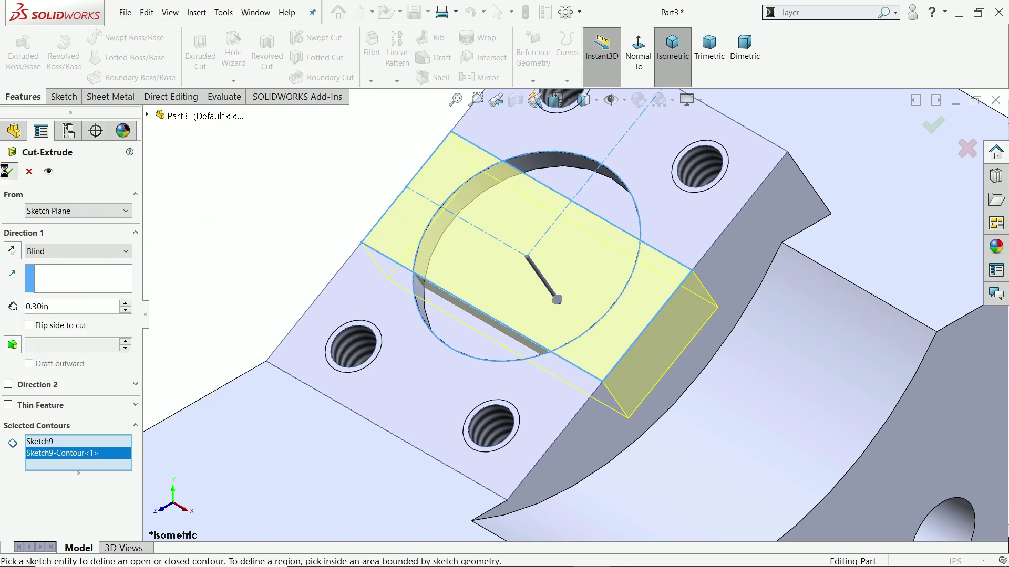
# Raise the document's image quality, setting both the shaded and the wireframe resolution to the high end of their ranges
pyautogui.moveTo(266, 257)
pyautogui.mouseDown(button='middle')
pyautogui.moveTo(284, 247)
pyautogui.moveTo(295, 263)
pyautogui.moveTo(269, 271)
pyautogui.mouseUp(button='middle')
pyautogui.scroll(-2, 269, 271)
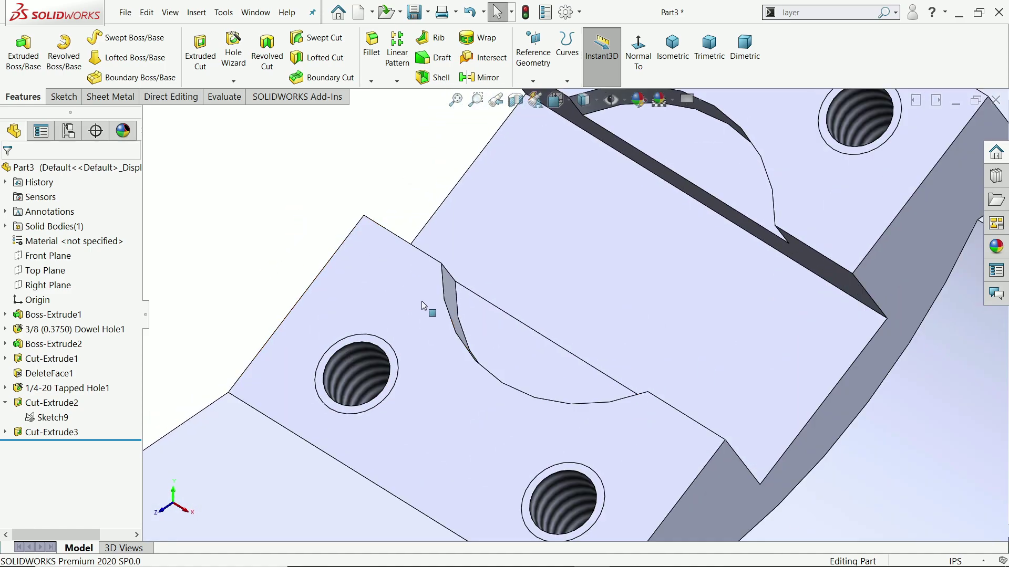
pyautogui.click(566, 12)
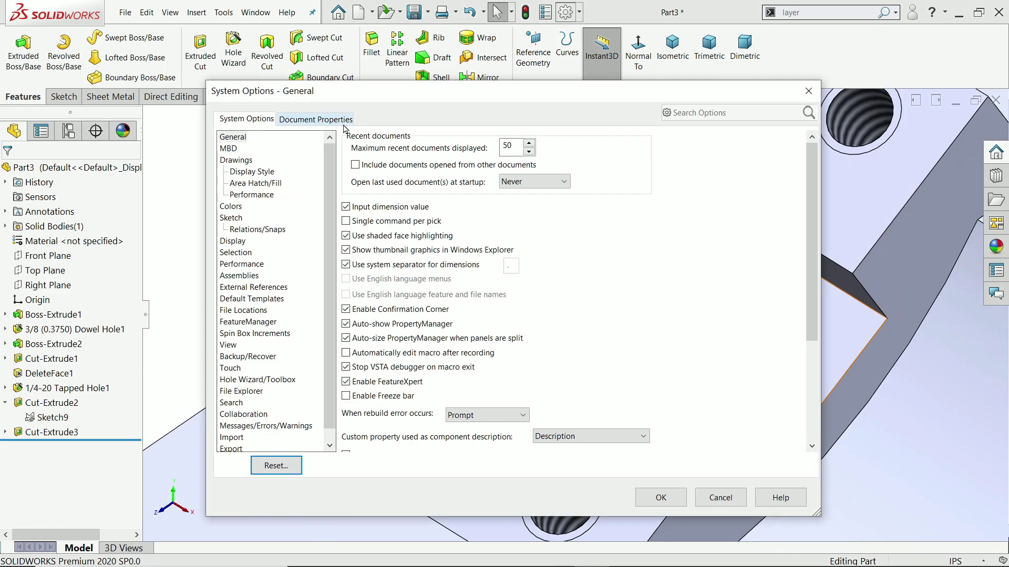
pyautogui.click(340, 122)
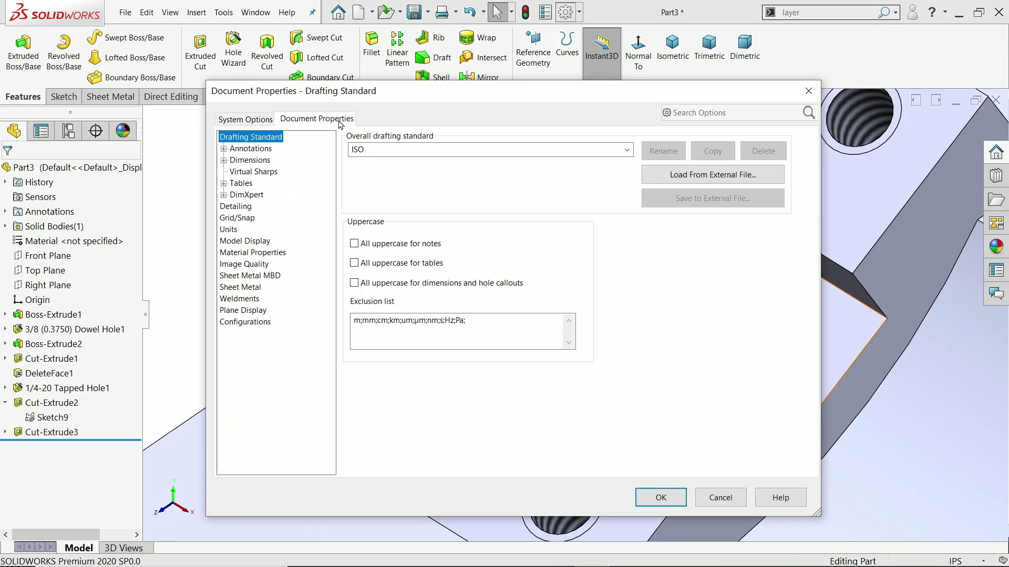
pyautogui.click(257, 267)
pyautogui.moveTo(466, 162); pyautogui.dragTo(605, 174)
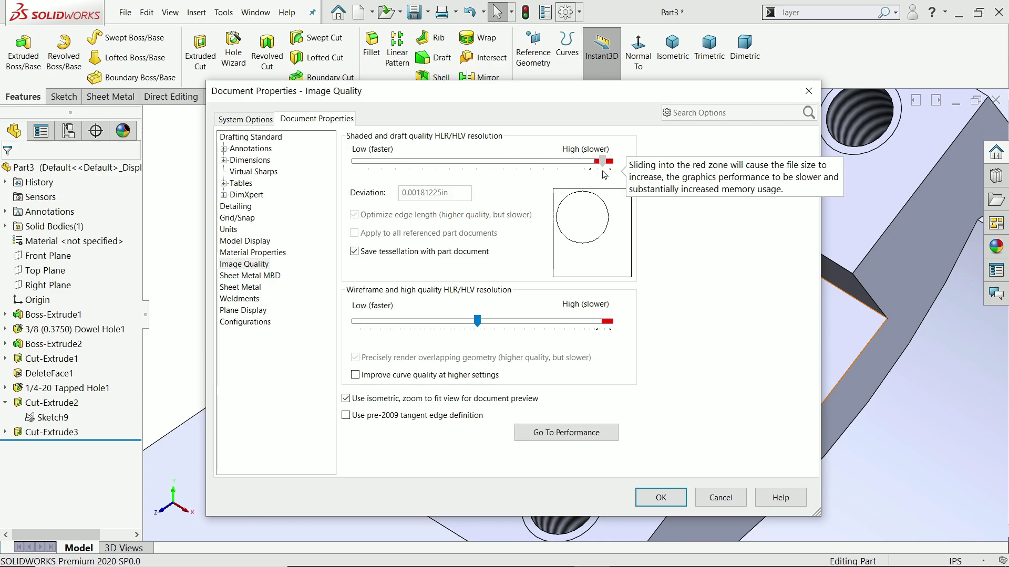
pyautogui.moveTo(477, 324); pyautogui.dragTo(605, 330)
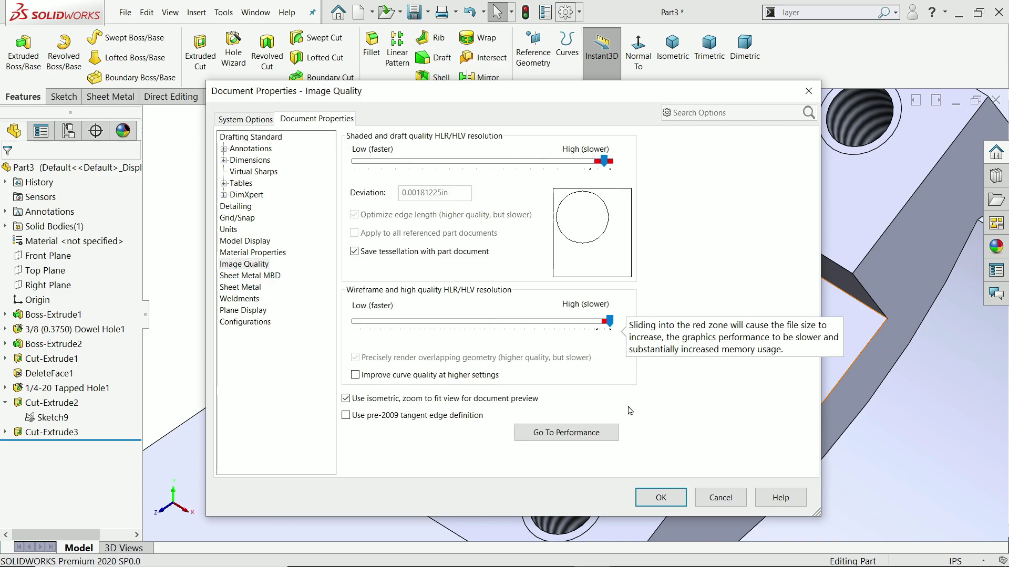
pyautogui.click(660, 498)
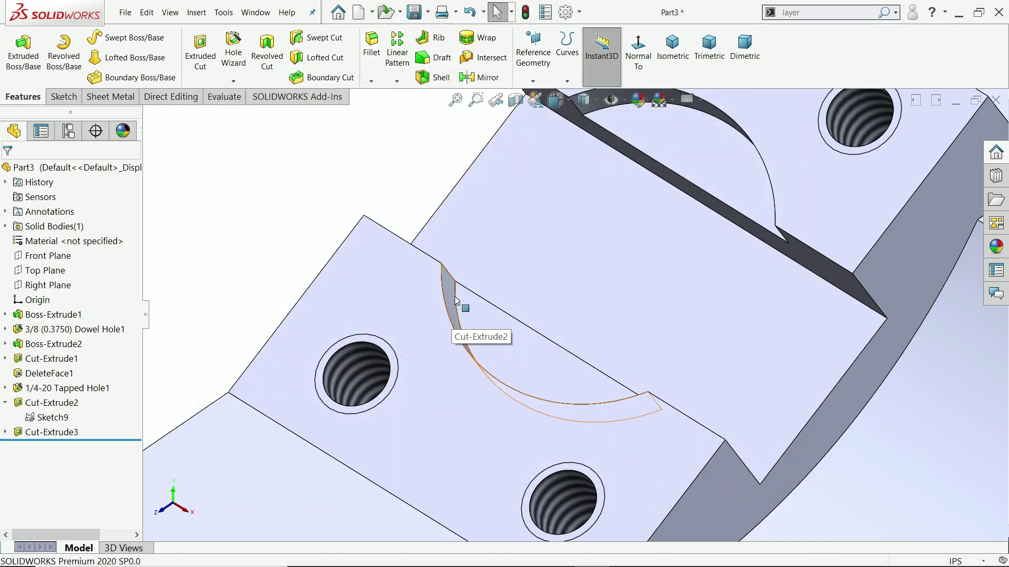
# Switch to the 134.6 drawing in Photos and examine the counterbored hole dimensions and positions, then return to SOLIDWORKS
pyautogui.click(673, 44)
pyautogui.hotkey('alt', 'Tab')
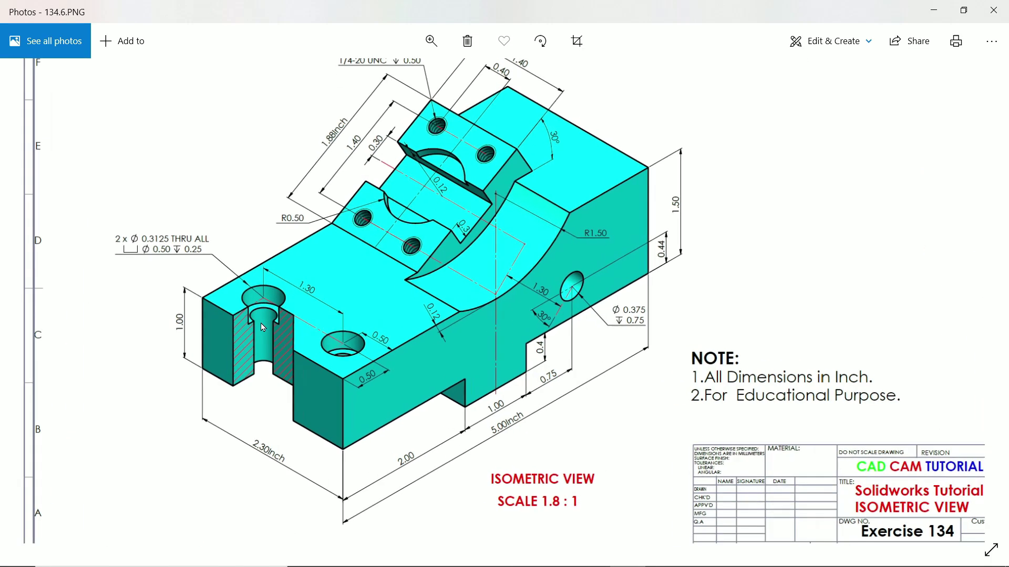
pyautogui.scroll(5, 262, 323)
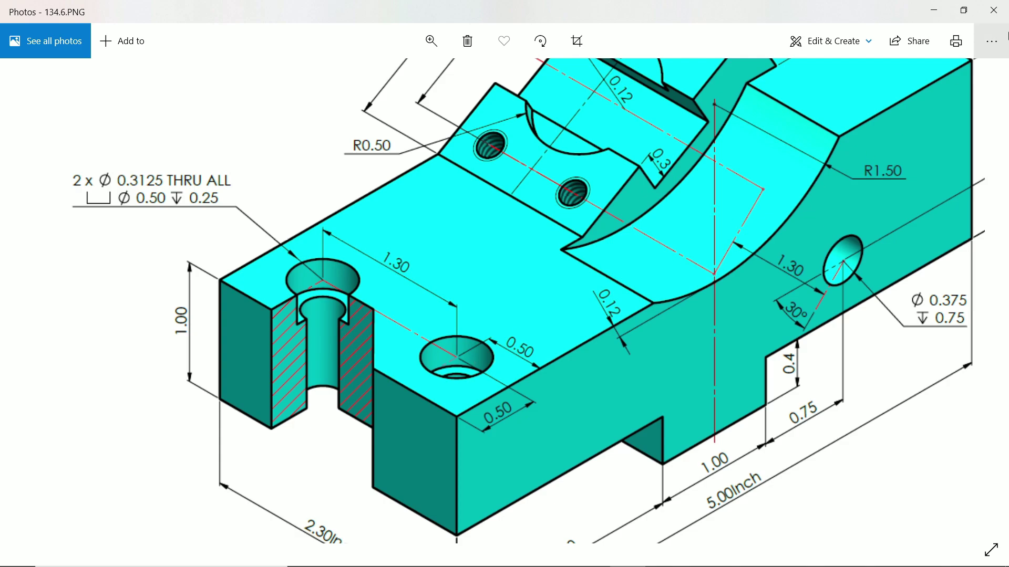
pyautogui.click(935, 13)
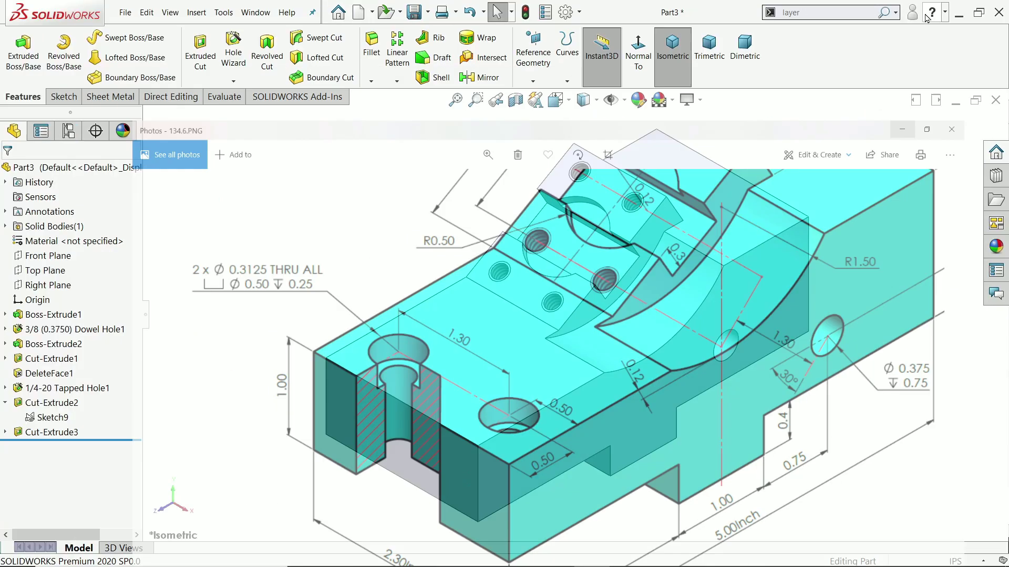
# Start a legacy hole in the Hole Wizard, make it Counterbored and set the hole diameter to 0.3125 in
pyautogui.click(237, 55)
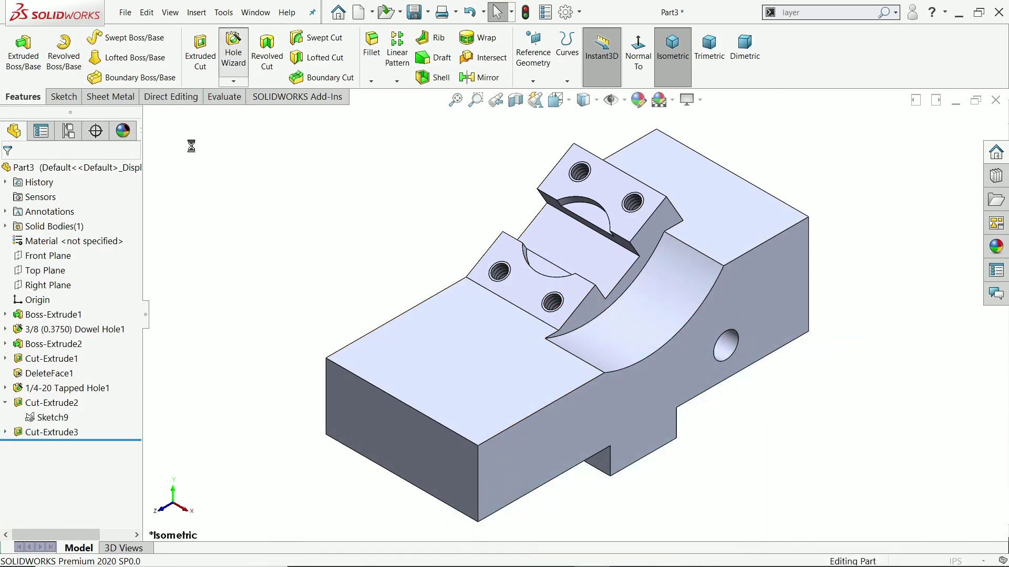
pyautogui.click(92, 329)
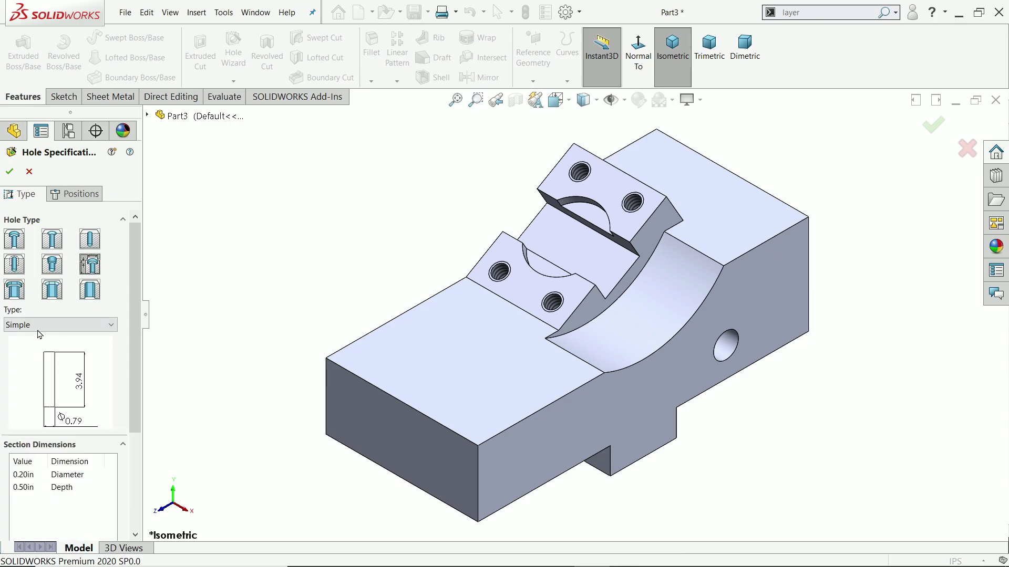
pyautogui.click(42, 325)
pyautogui.click(36, 413)
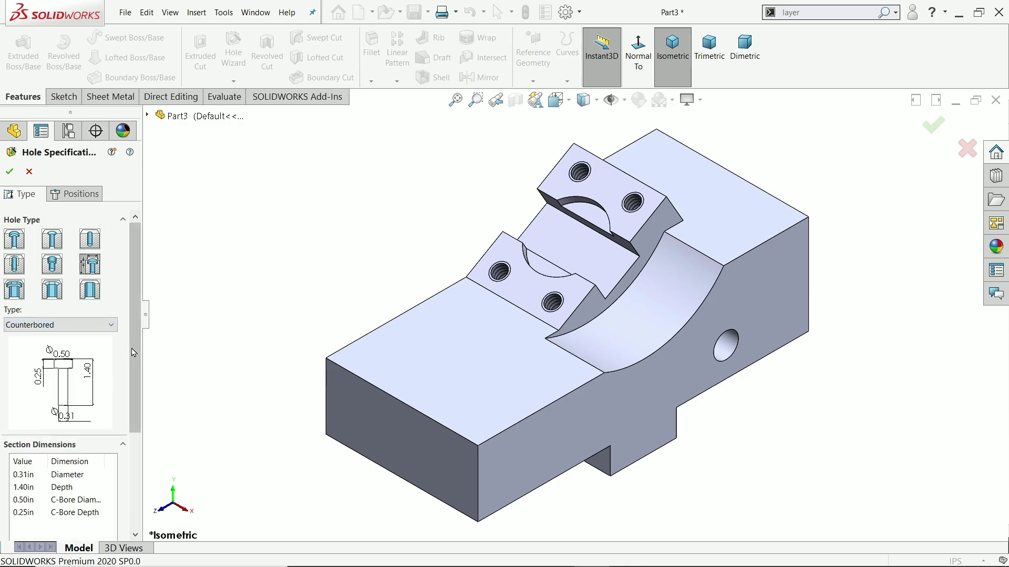
pyautogui.scroll(-3, 129, 410)
pyautogui.doubleClick(26, 357)
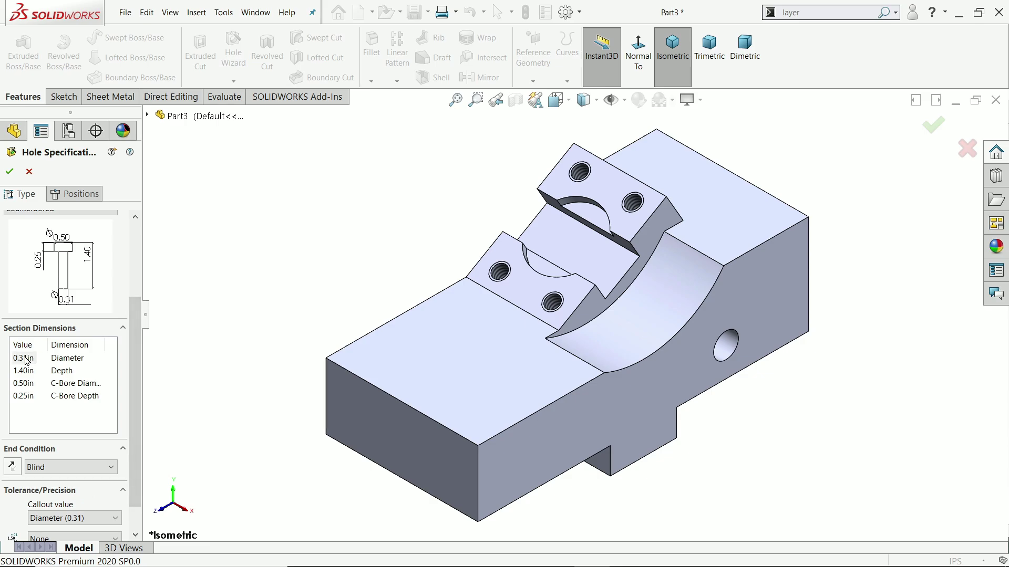
pyautogui.write('0')
# Set the hole's end condition to Through All, with a 0.50 in counterbore diameter and 0.25 in counterbore depth
pyautogui.doubleClick(25, 371)
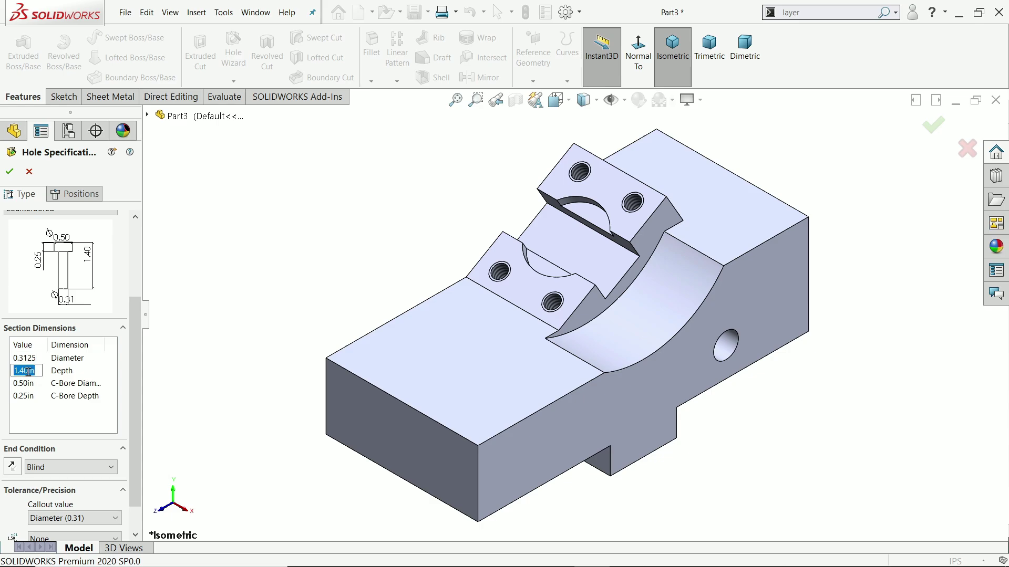
pyautogui.click(49, 473)
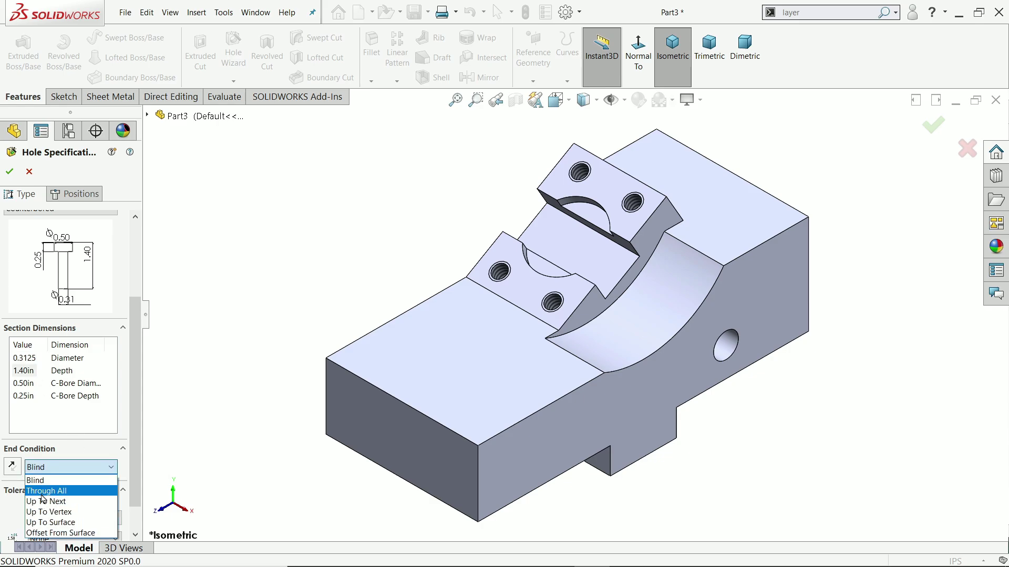
pyautogui.click(44, 492)
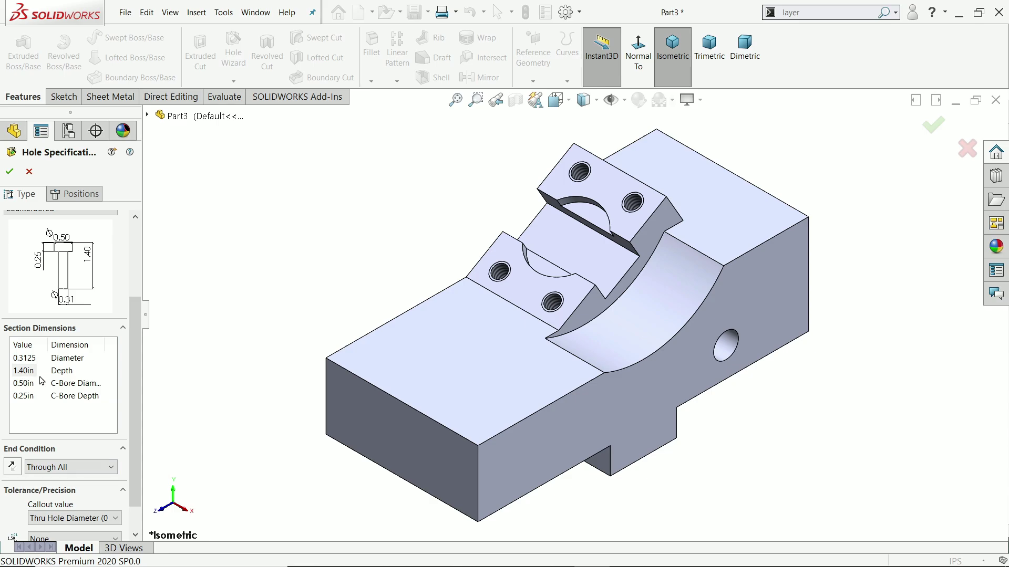
pyautogui.doubleClick(21, 385)
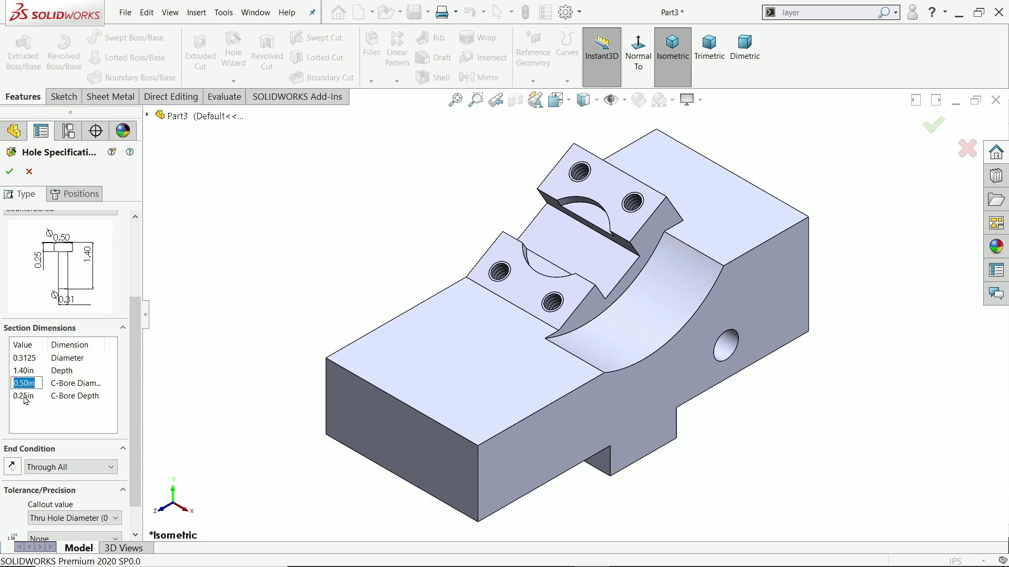
pyautogui.doubleClick(24, 396)
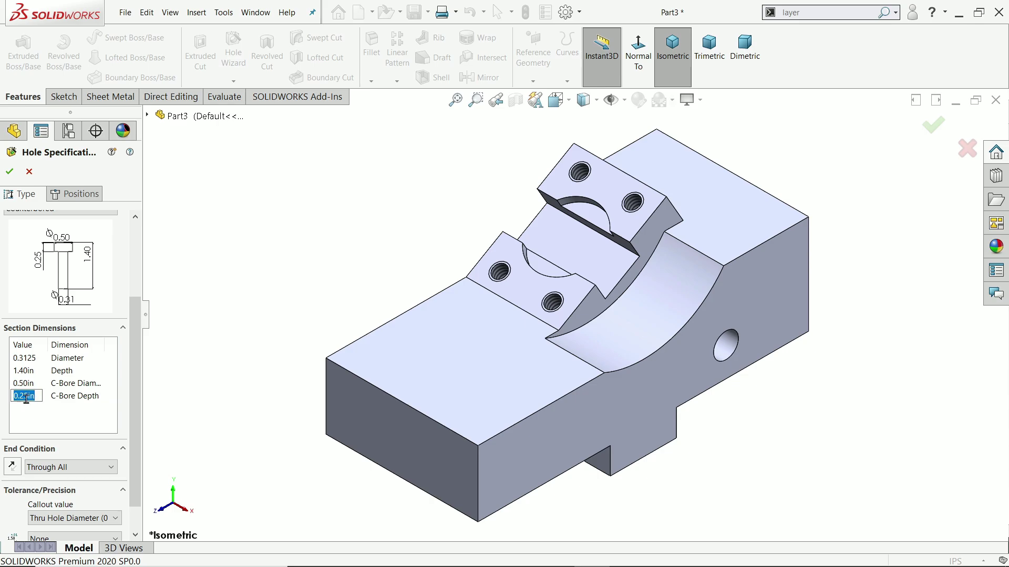
pyautogui.scroll(-2, 128, 462)
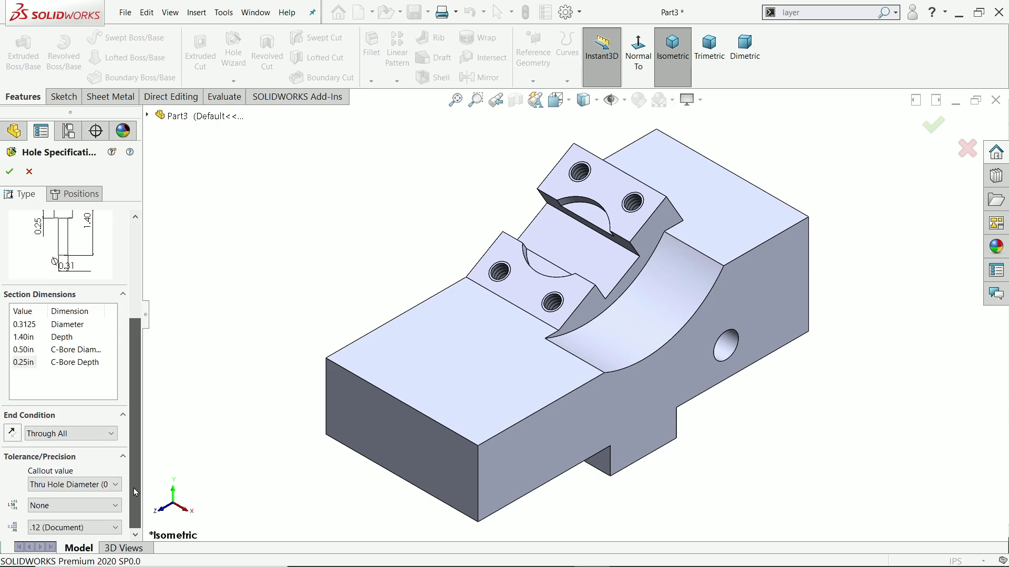
# Place two hole points side by side on the block's lower top face and end point placement
pyautogui.click(88, 194)
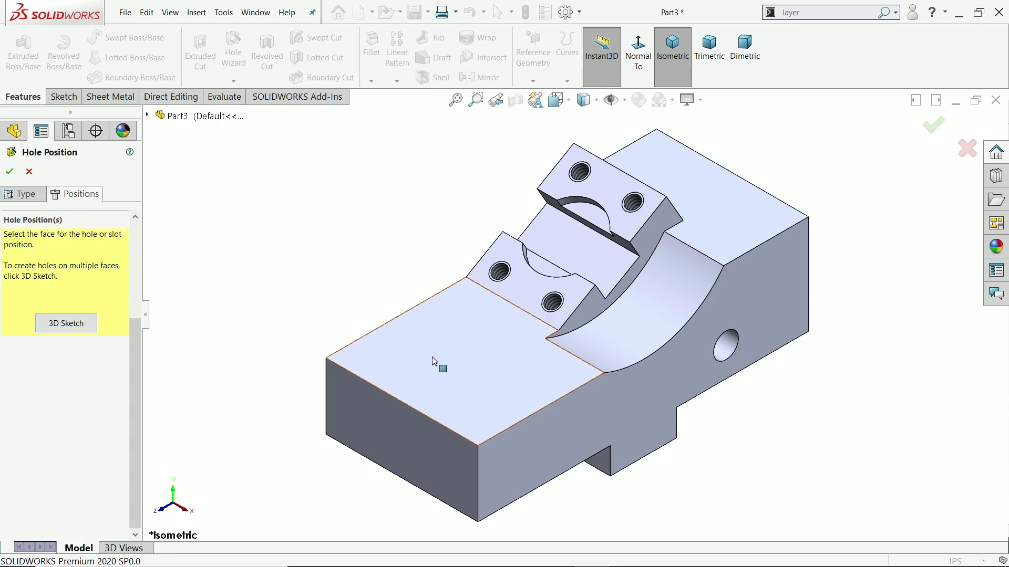
pyautogui.click(440, 365)
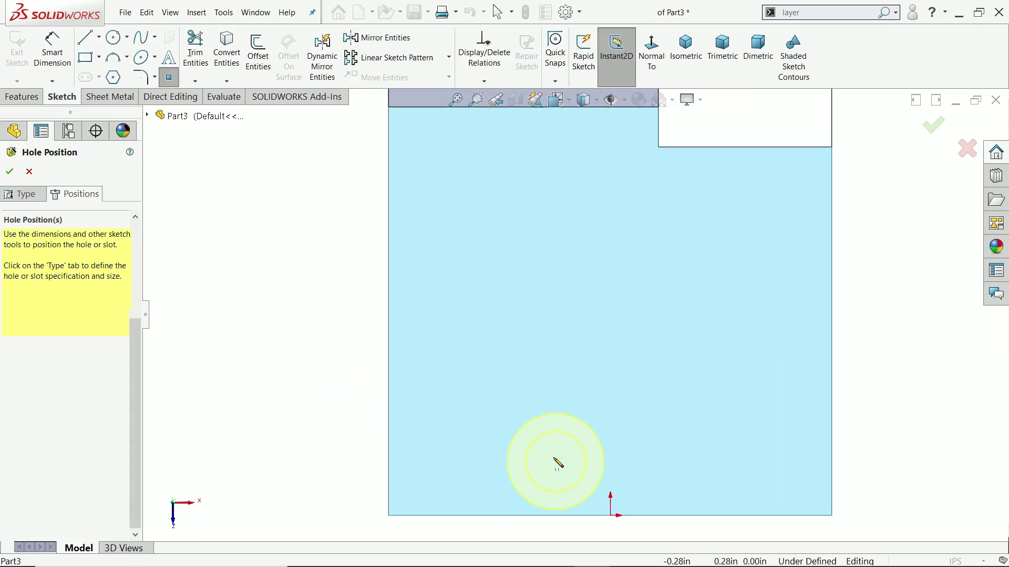
pyautogui.click(517, 373)
pyautogui.click(719, 373)
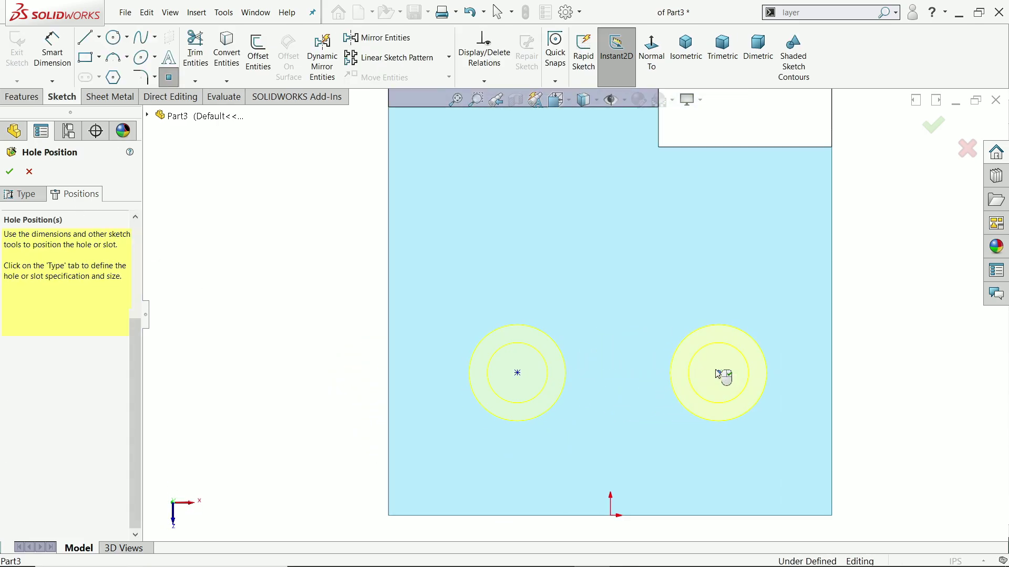
pyautogui.rightClick(704, 310)
pyautogui.click(723, 319)
# Dimension the horizontal spacing between the two hole points as 1.3 in
pyautogui.click(52, 52)
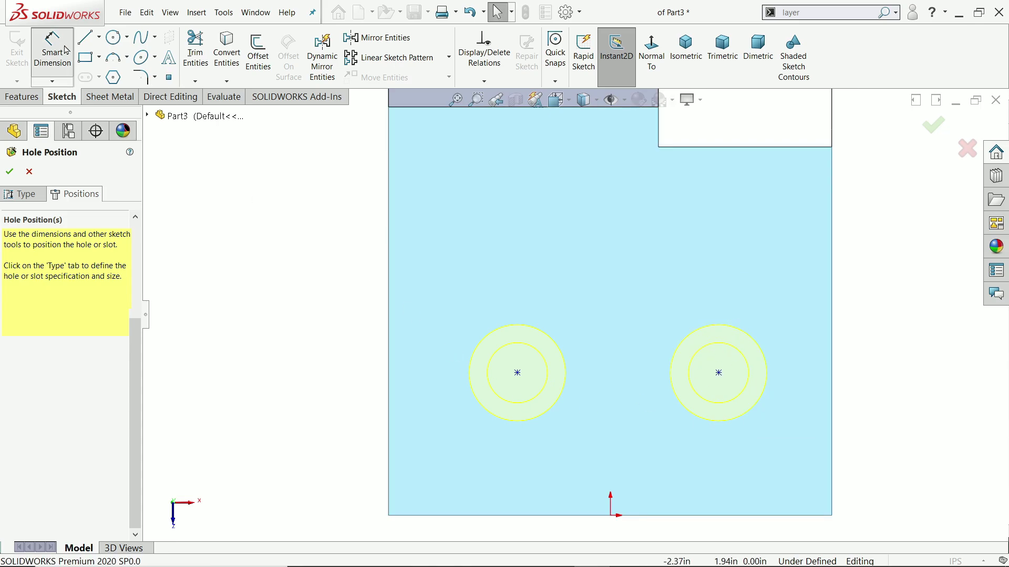
pyautogui.click(518, 373)
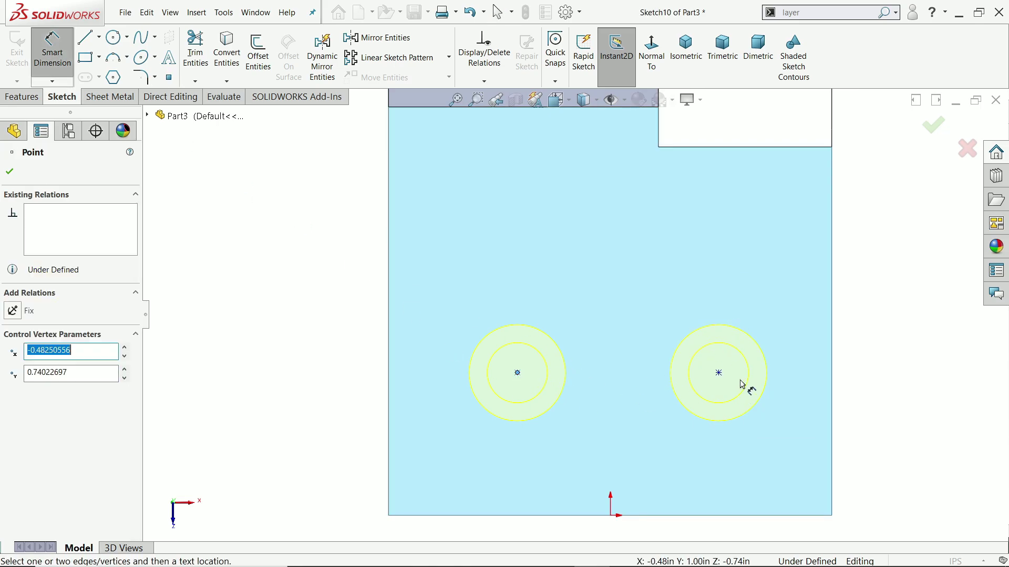
pyautogui.click(719, 374)
pyautogui.click(634, 289)
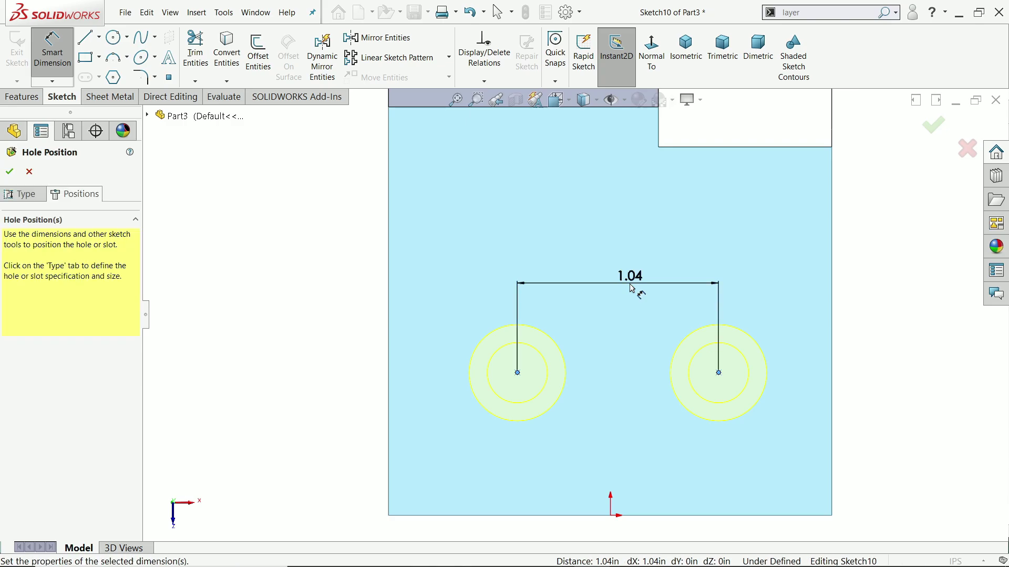
pyautogui.write('1.3')
pyautogui.press('Return')
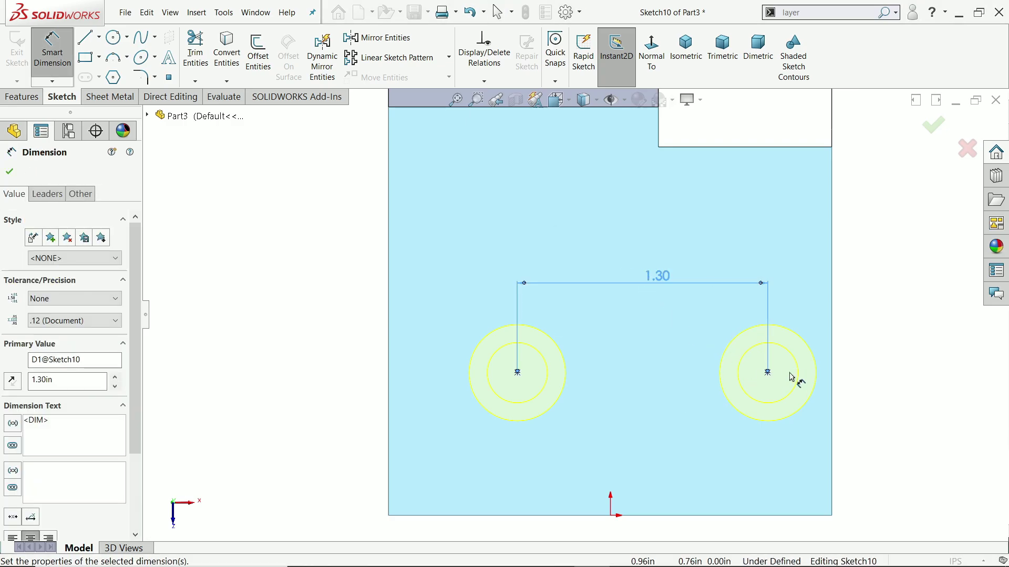
# Dimension the right-hand hole point 0.5 in from the face's adjacent long side edge
pyautogui.click(768, 373)
pyautogui.click(832, 379)
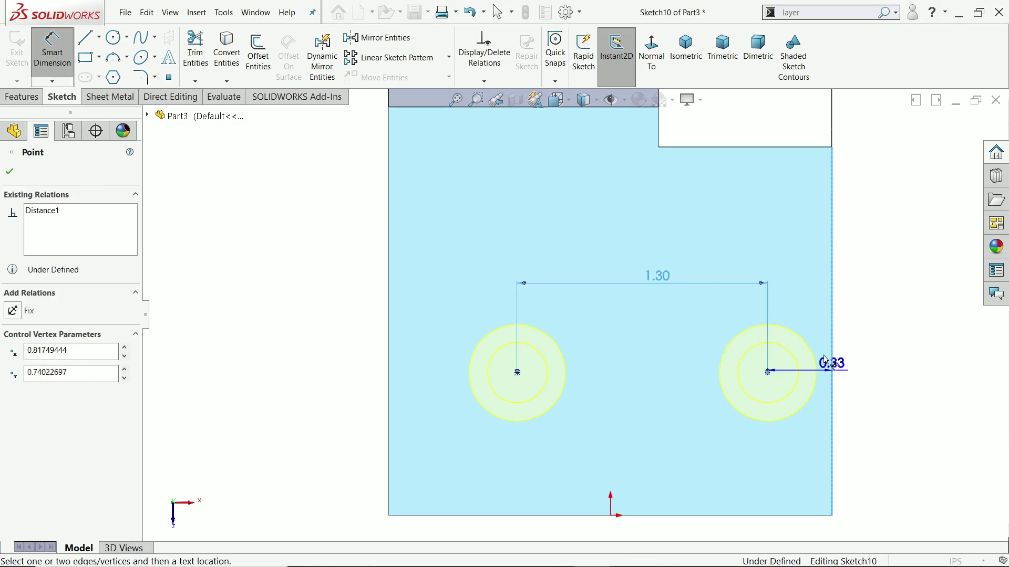
pyautogui.click(806, 314)
pyautogui.write('0.5')
pyautogui.press('Return')
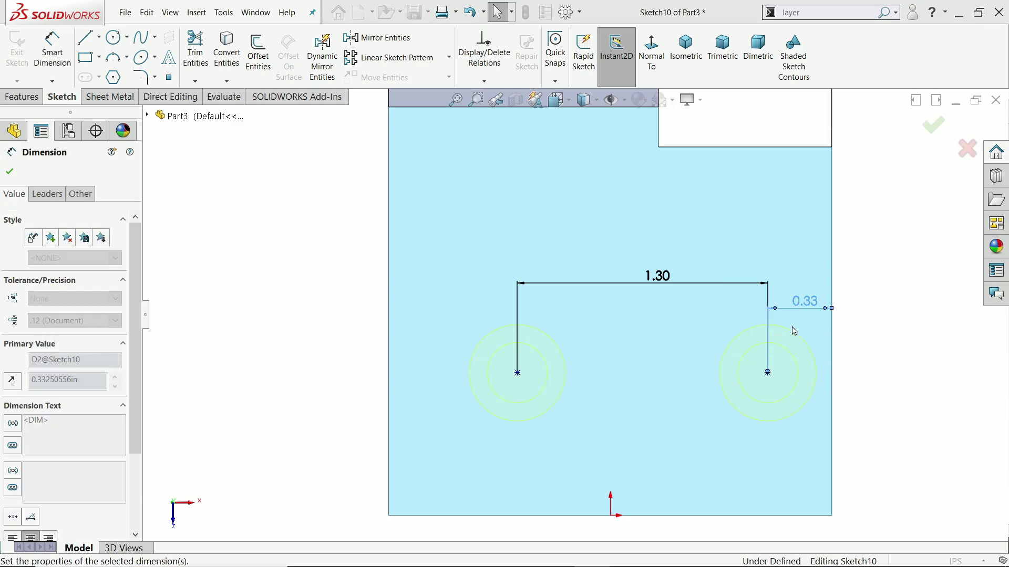
# Dimension the right-hand hole point 0.5 in from the face's front edge and leave Smart Dimension
pyautogui.click(736, 373)
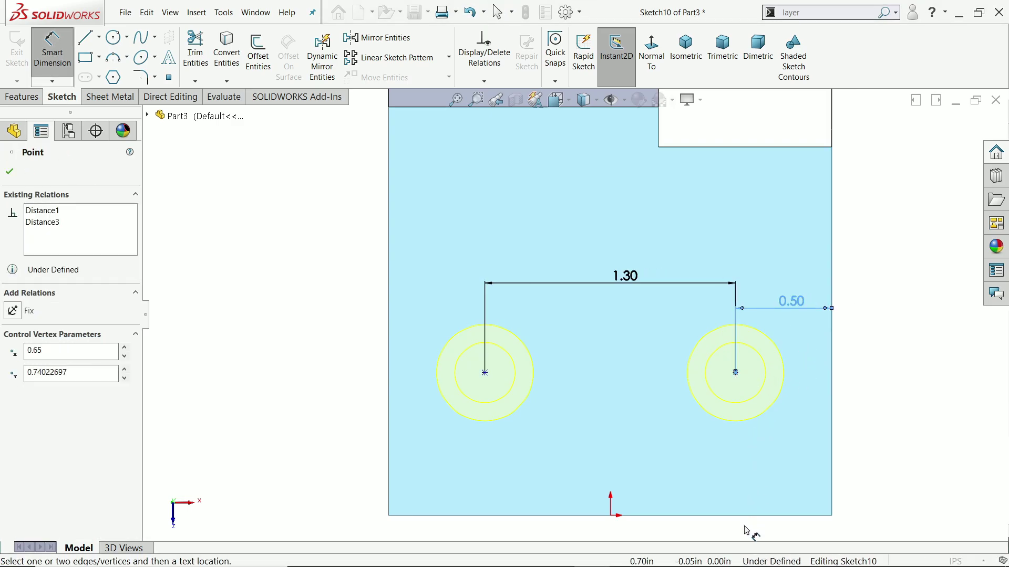
pyautogui.click(744, 516)
pyautogui.click(875, 446)
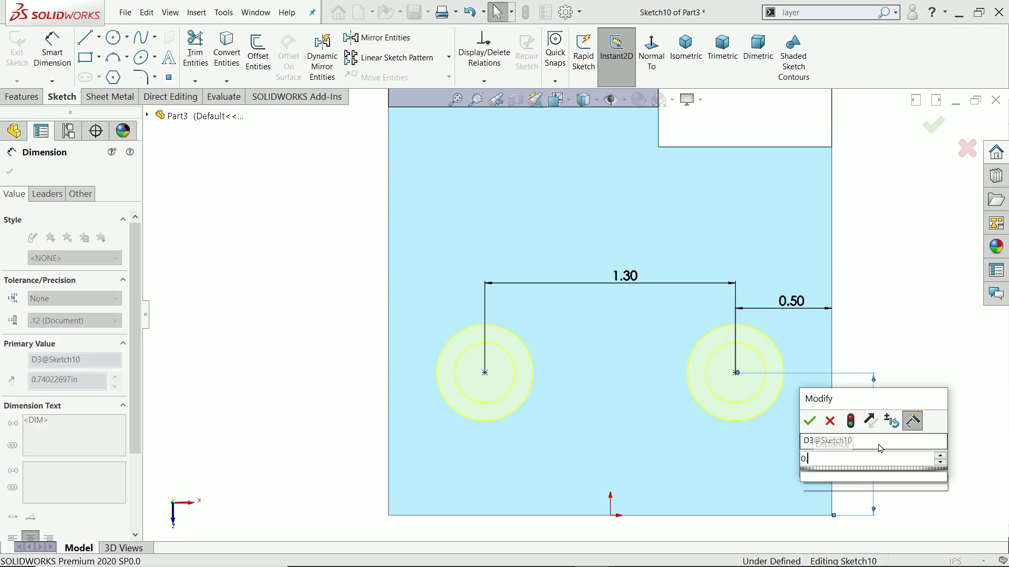
pyautogui.write('0.5')
pyautogui.press('Return')
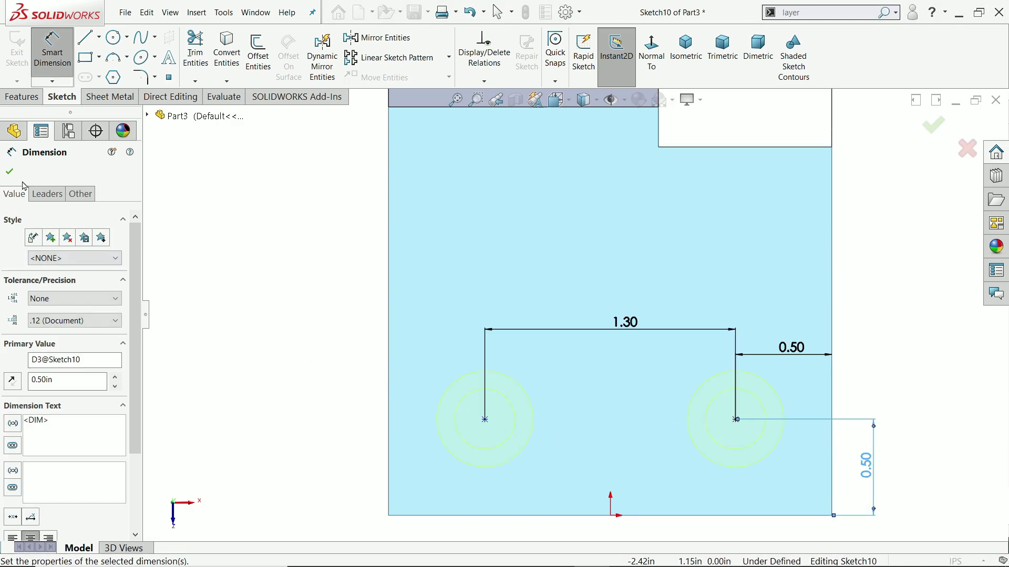
pyautogui.press('Escape')
# Add a Horizontal relation between the two hole points
pyautogui.click(485, 420)
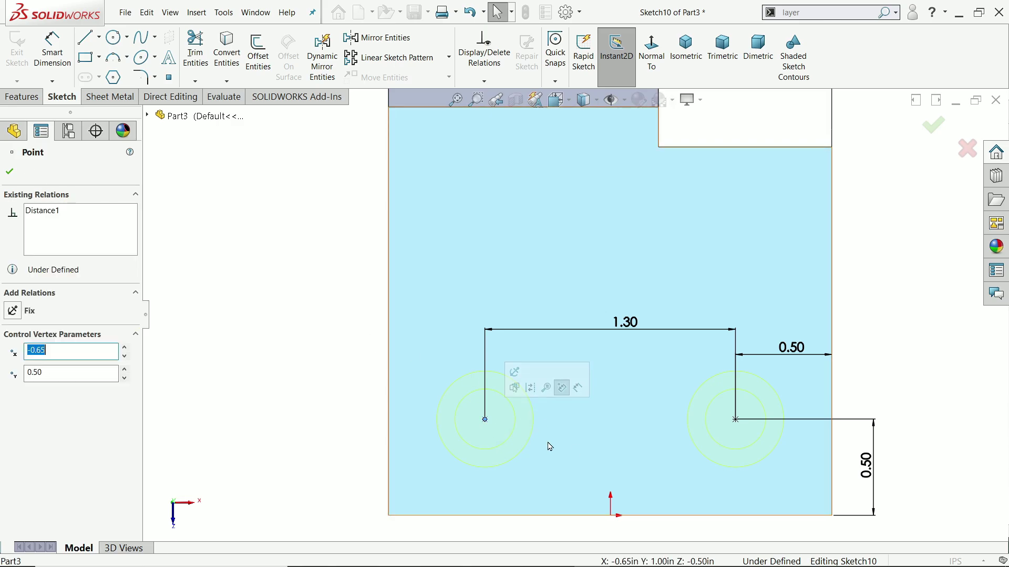
pyautogui.keyDown('ctrl'); pyautogui.click(736, 420); pyautogui.keyUp('ctrl')
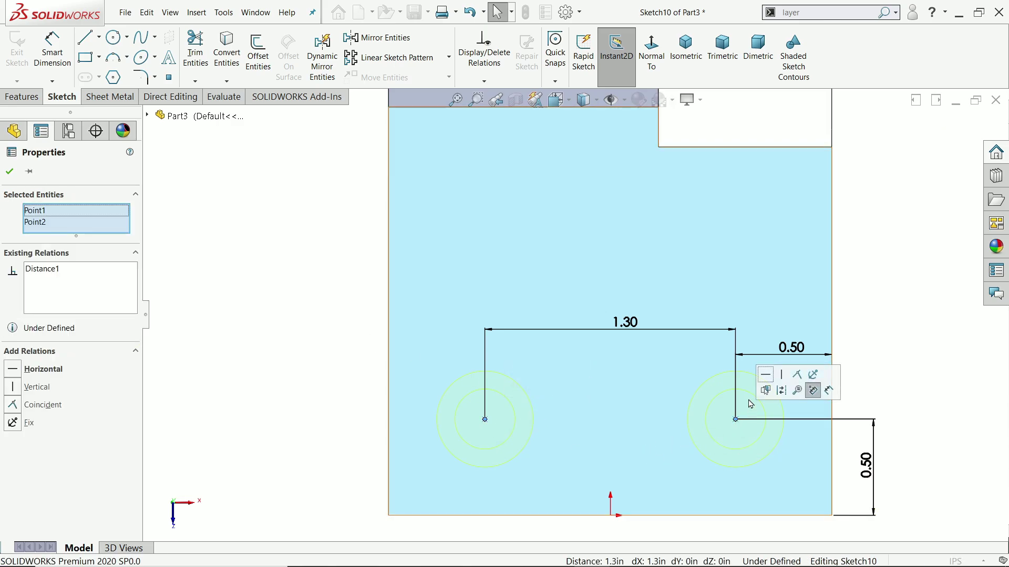
pyautogui.click(765, 374)
pyautogui.click(874, 297)
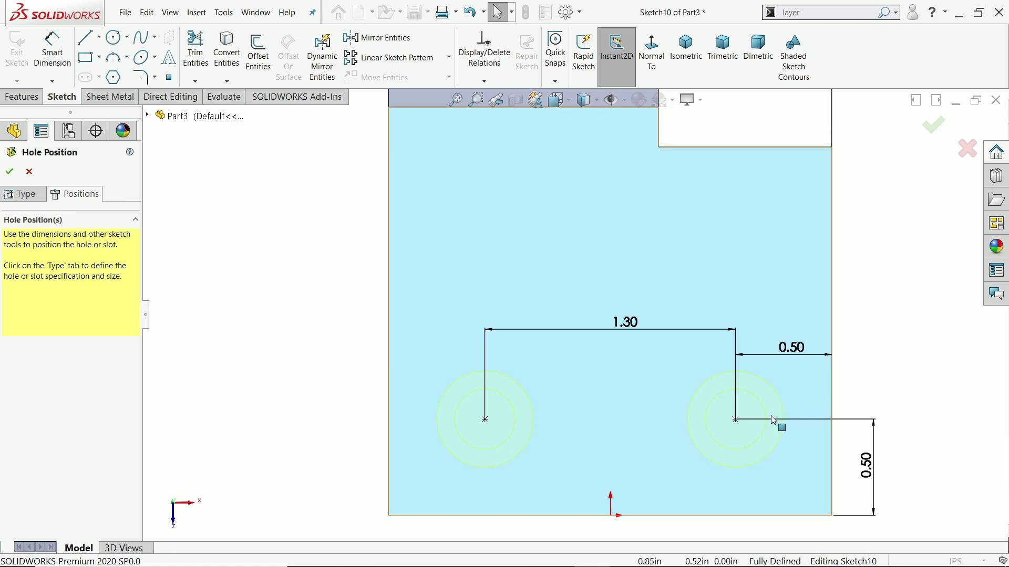
# Check the hole preview in isometric view, create the two counterbored through holes and inspect them
pyautogui.click(685, 50)
pyautogui.scroll(-5, 639, 230)
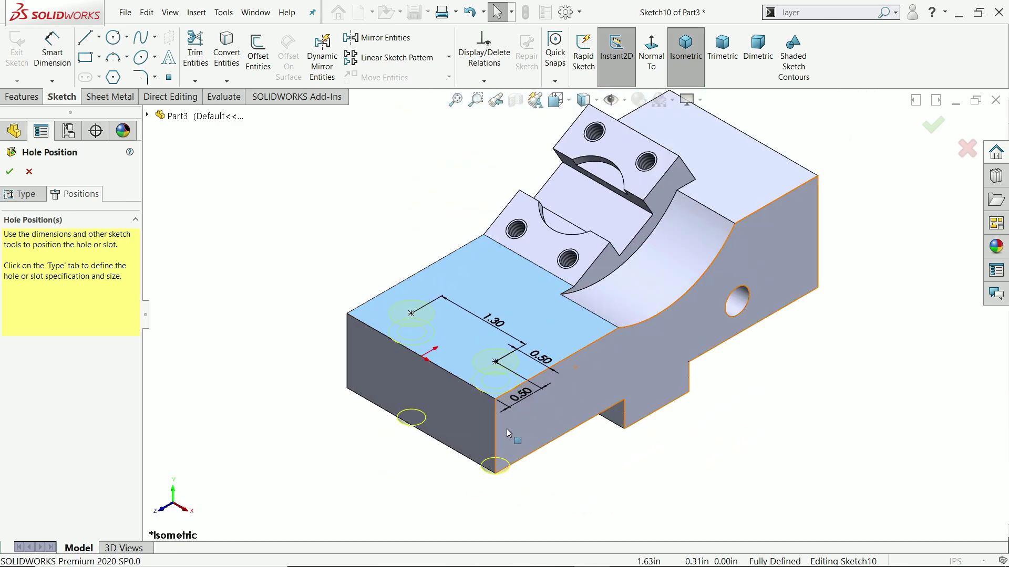
pyautogui.moveTo(499, 434); pyautogui.dragTo(578, 388, button='middle')
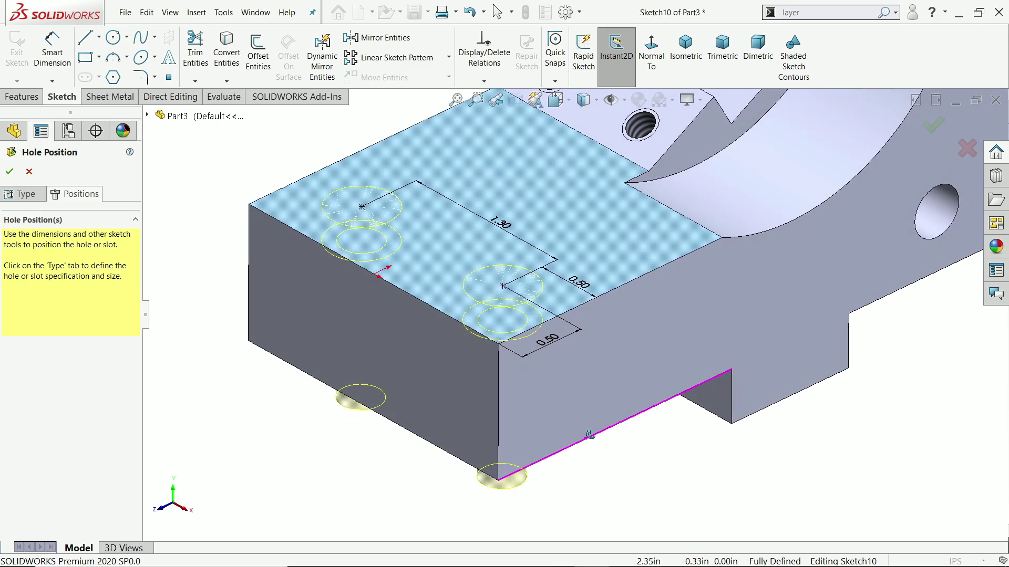
pyautogui.click(10, 171)
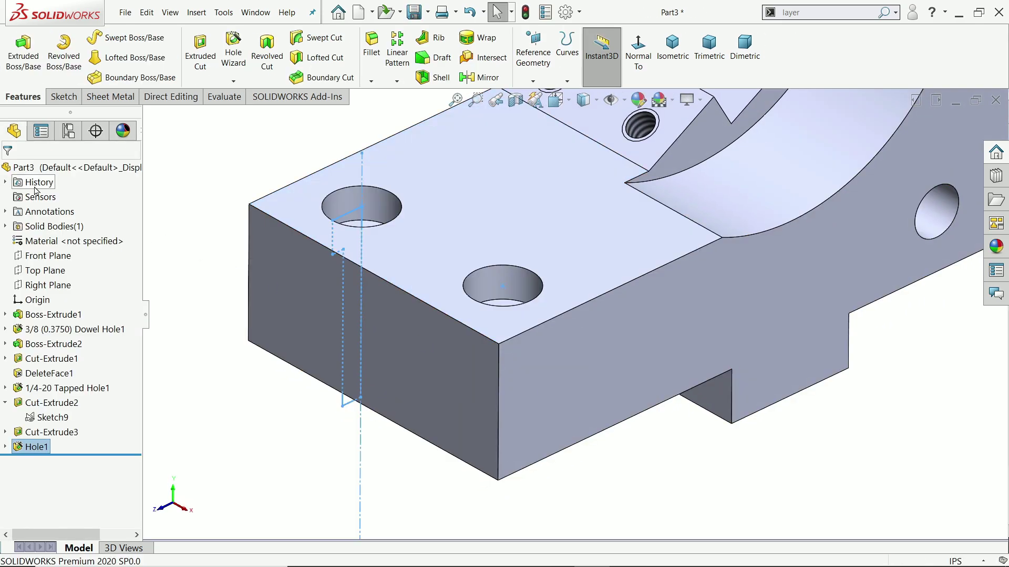
pyautogui.click(261, 385)
pyautogui.moveTo(342, 331)
pyautogui.mouseDown(button='middle')
pyautogui.moveTo(332, 456)
pyautogui.moveTo(337, 159)
pyautogui.moveTo(342, 333)
pyautogui.mouseUp(button='middle')
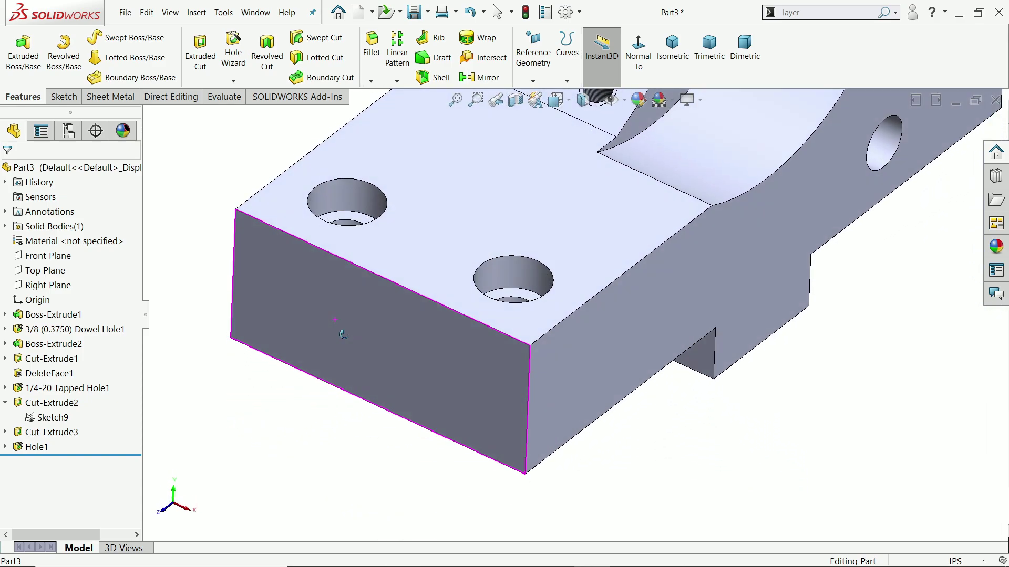
pyautogui.click(673, 52)
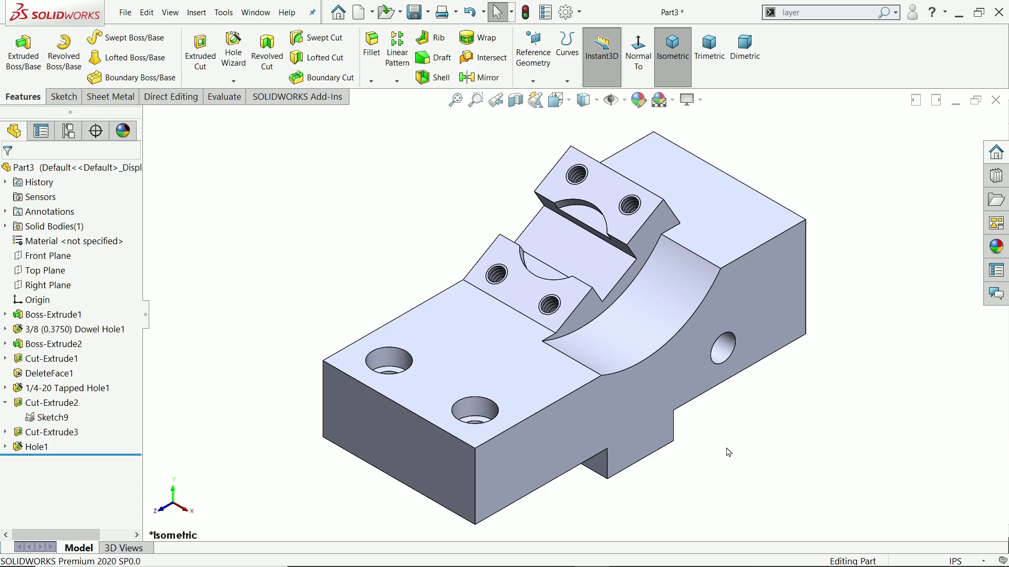
# Apply a light cyan colour from the standard swatches to the whole part
pyautogui.click(638, 100)
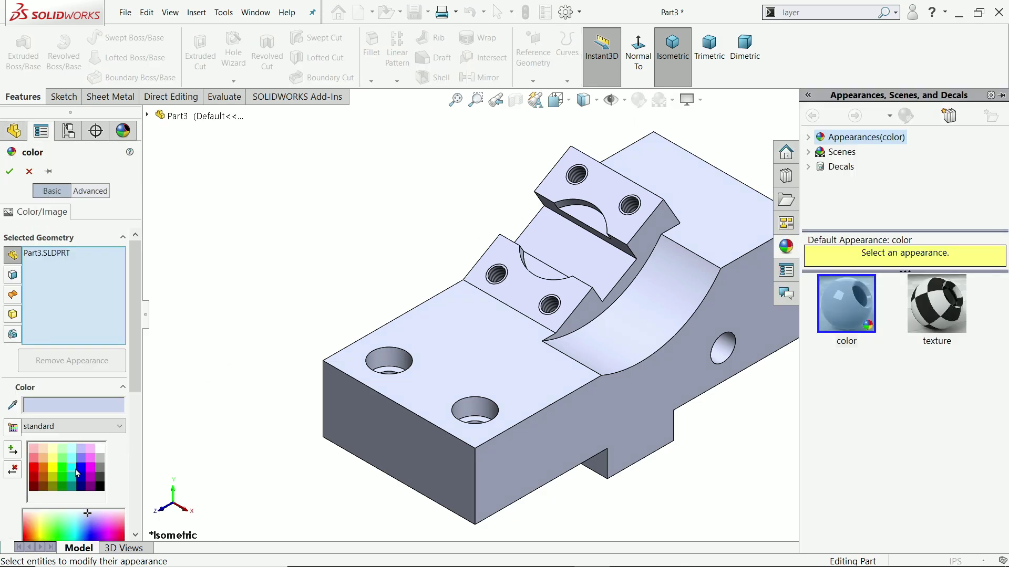
pyautogui.click(72, 462)
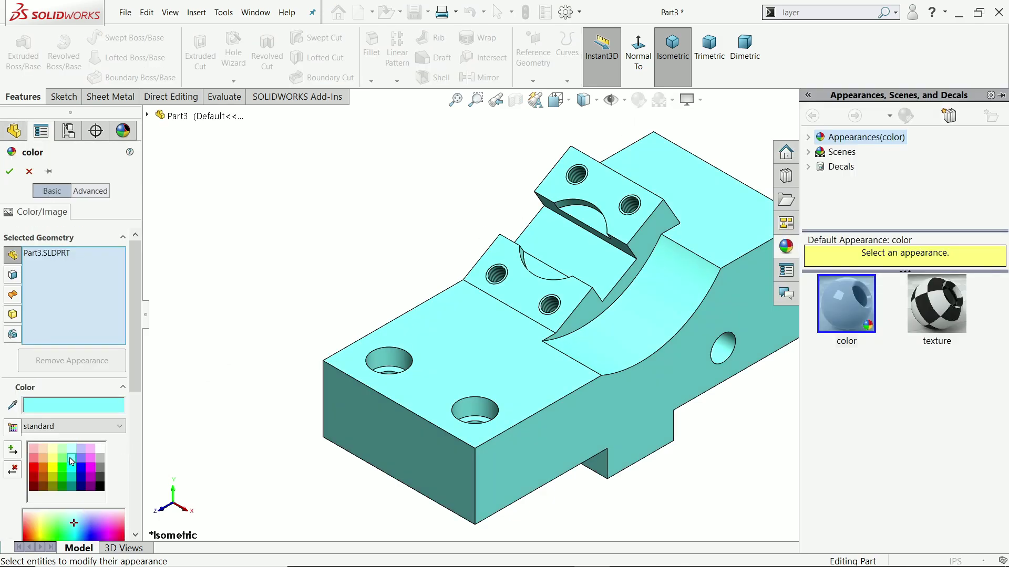
pyautogui.click(8, 172)
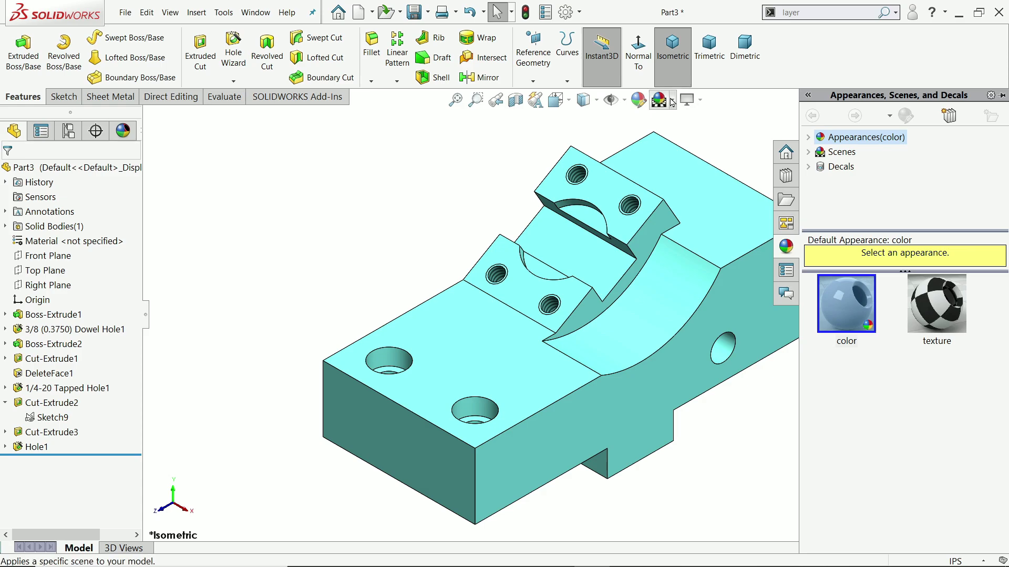
# Turn on RealView Graphics for the part and orbit around the finished model
pyautogui.click(689, 99)
pyautogui.click(707, 118)
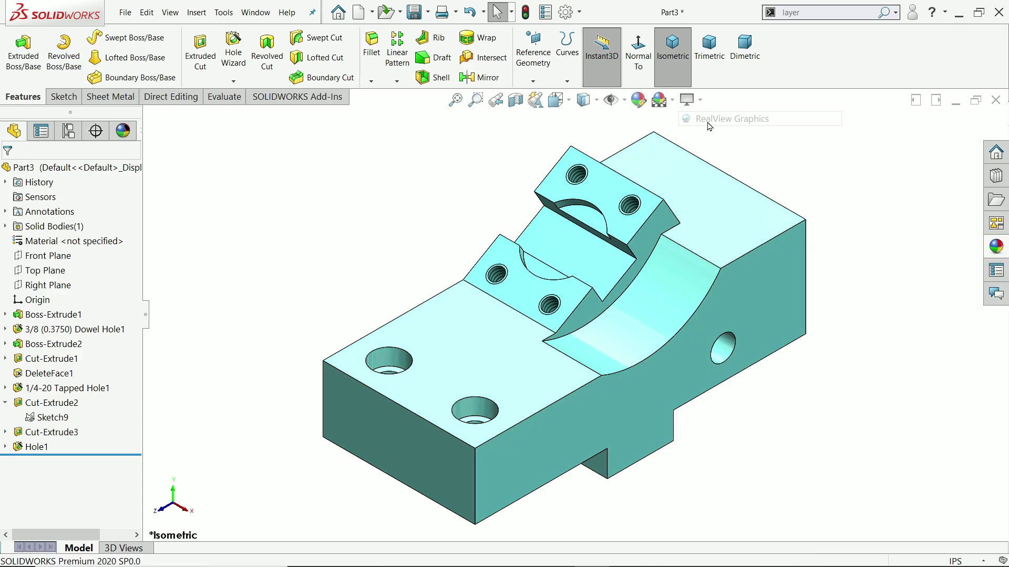
pyautogui.moveTo(838, 346); pyautogui.dragTo(709, 316, button='middle')
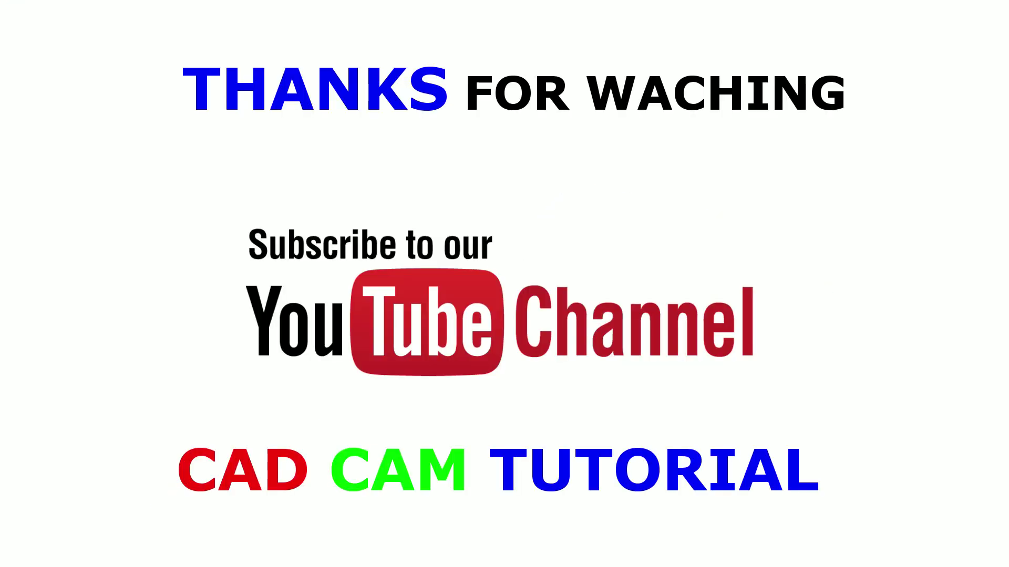